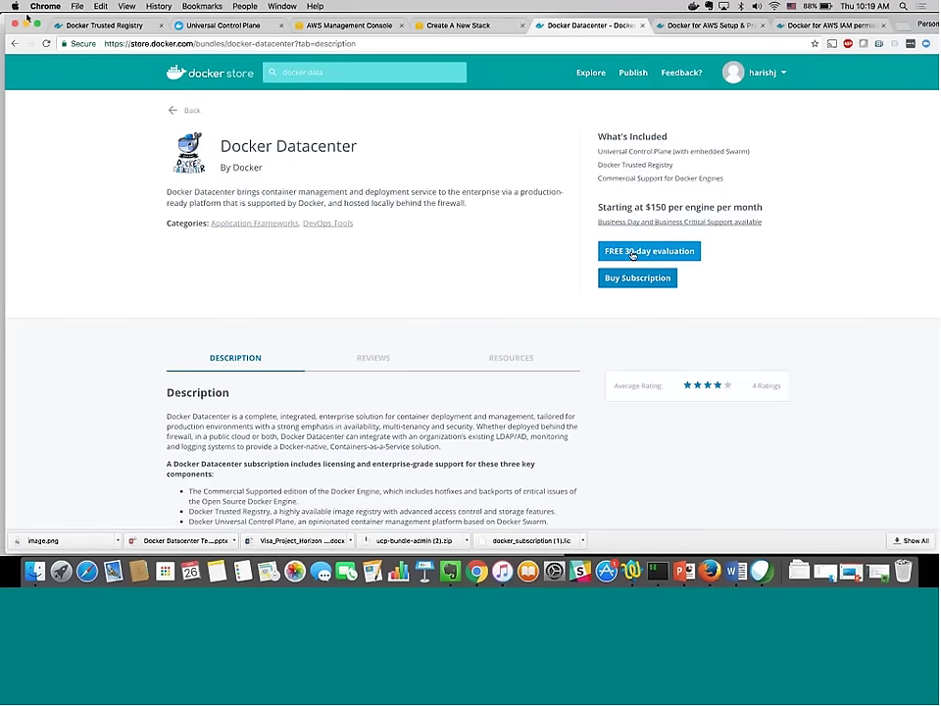
Switch to the TextWrangler document holding the Docker subscription license and select its whole text, then return to Chrome.
key(super+m)
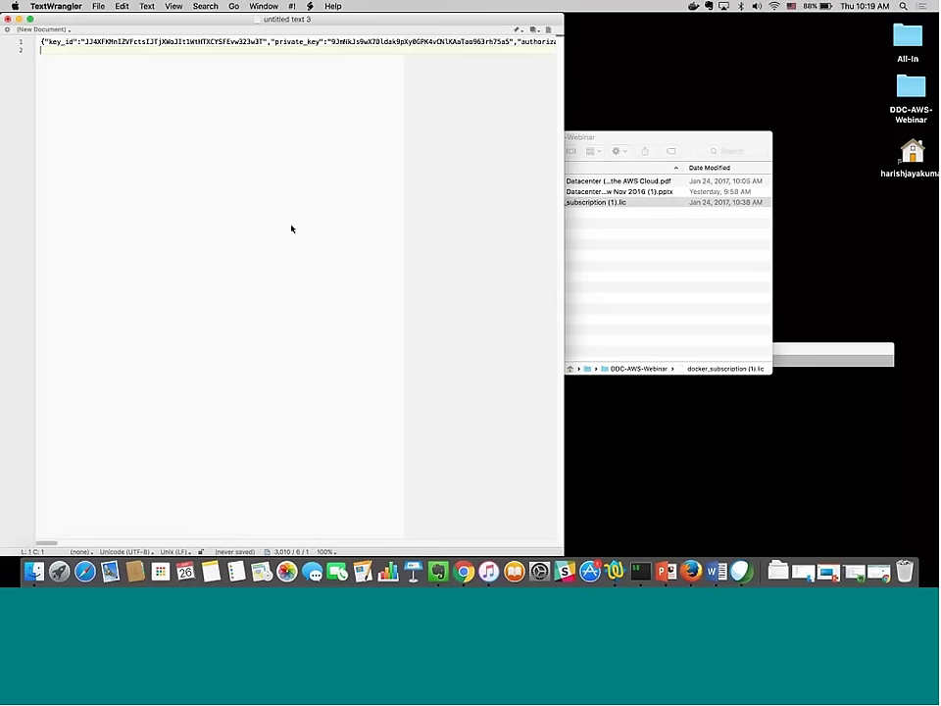
key(super+a)
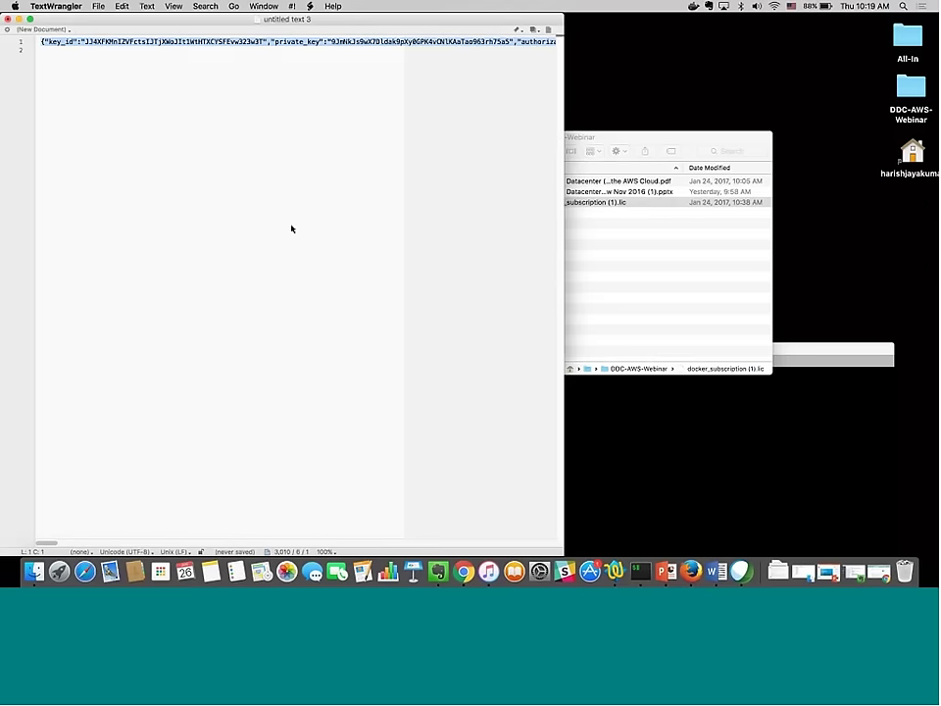
click(469, 576)
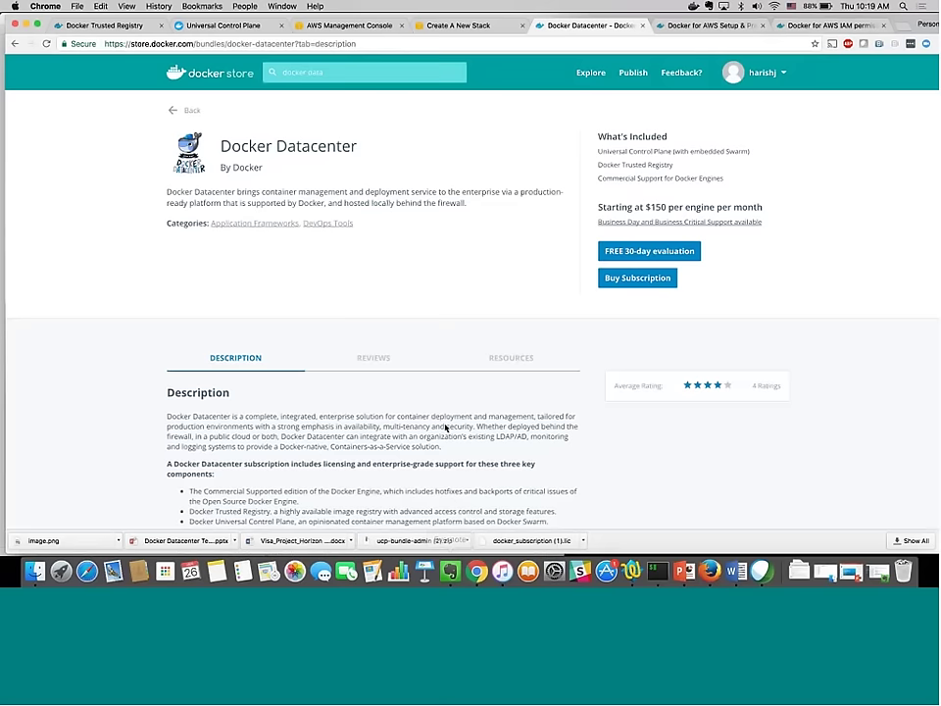
Add a tag to the new CloudFormation stack with the owner's first name as key and "webinar" as value.
click(490, 25)
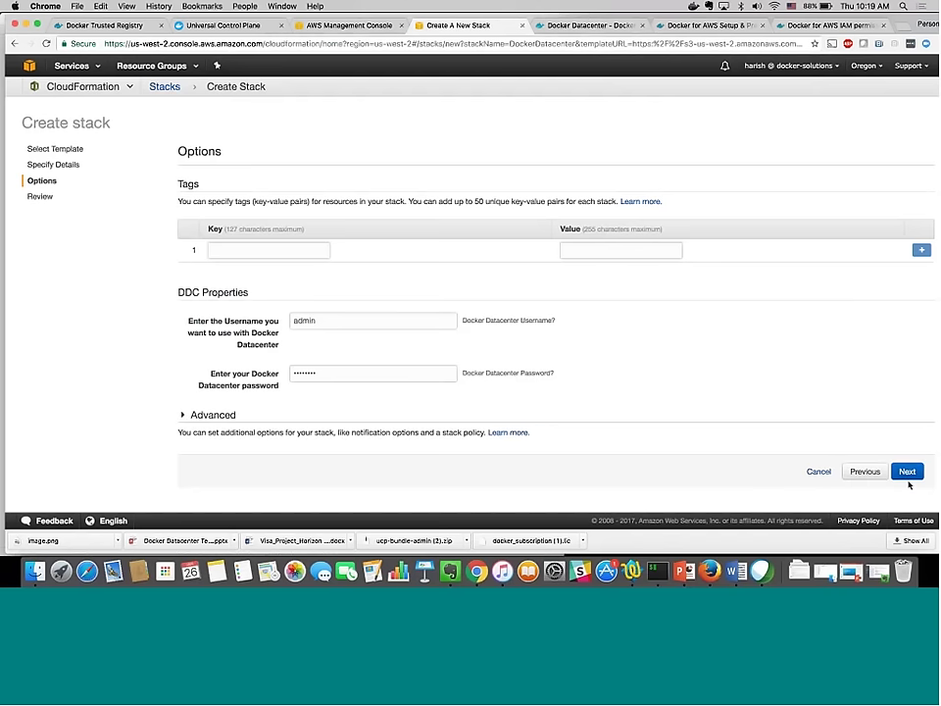
click(301, 249)
text(harish)
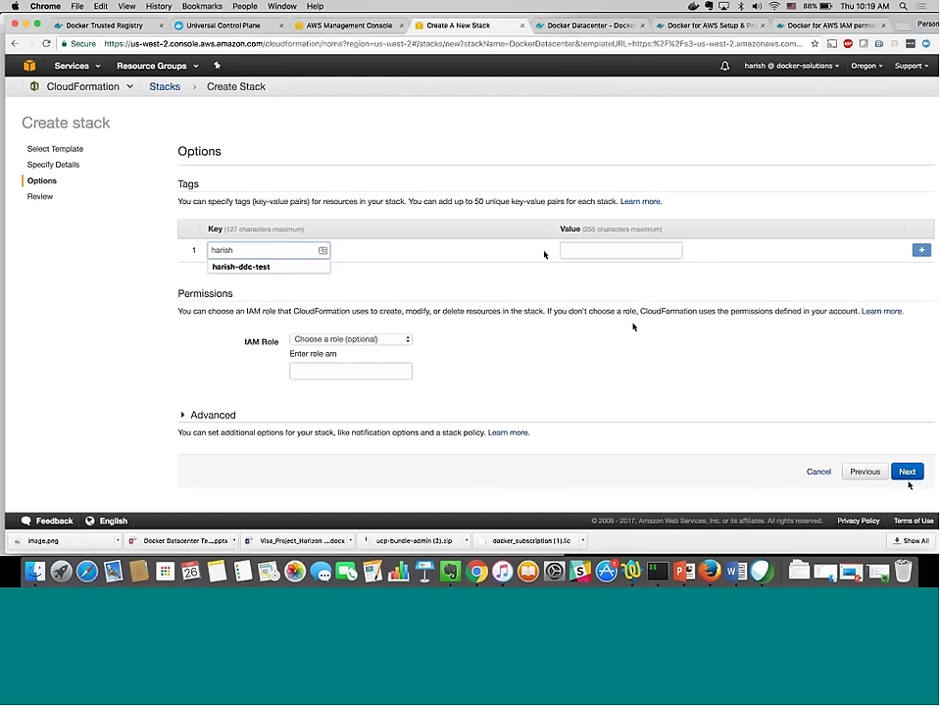
key(Tab)
text(re)
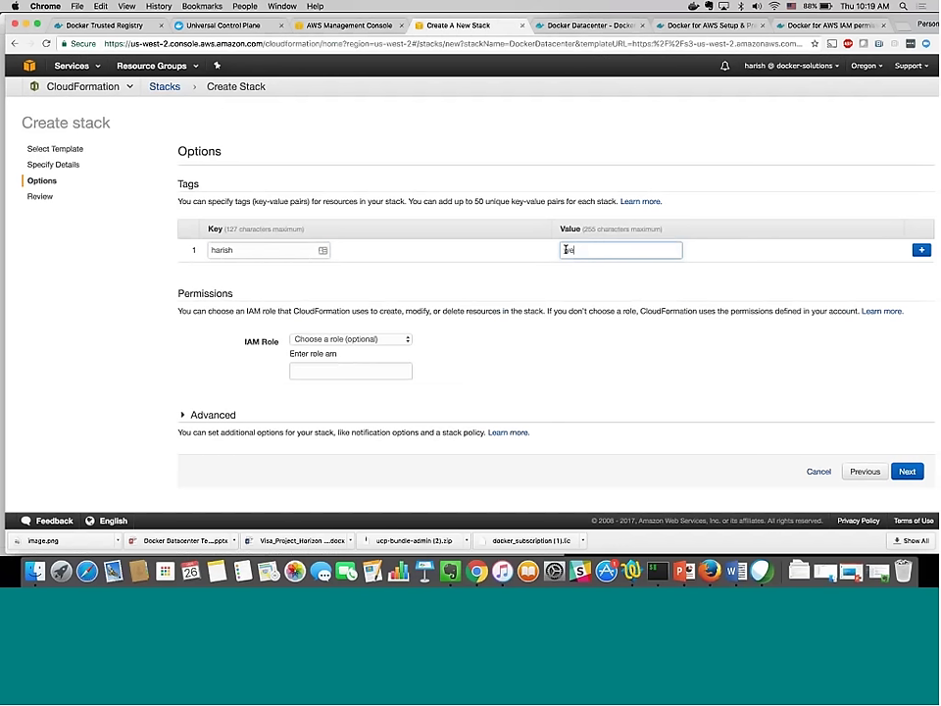
text(binar)
key(Tab)
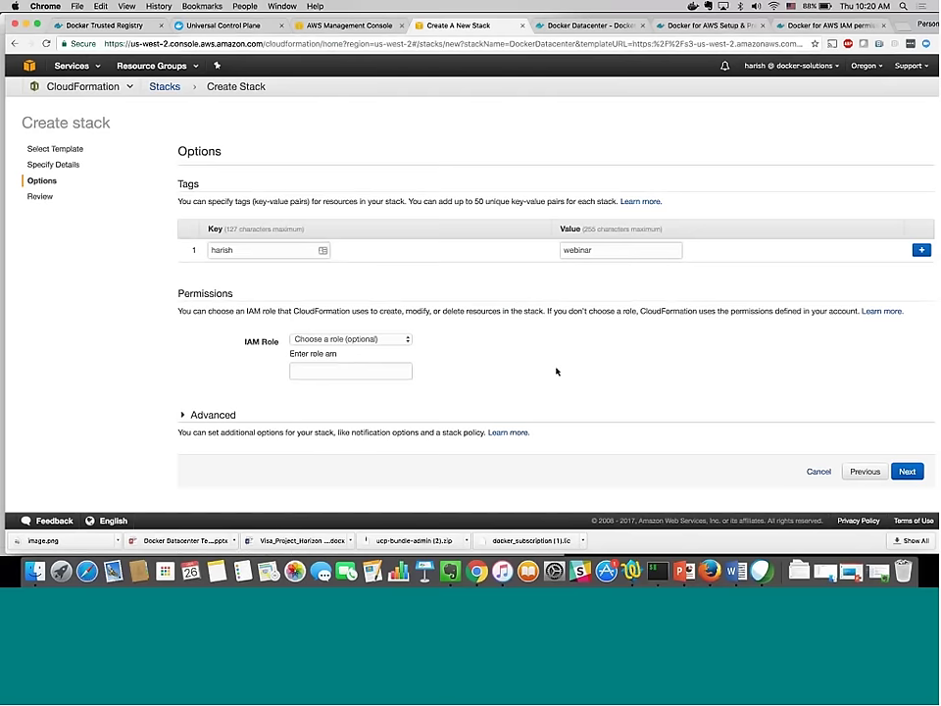
Review the stack settings, acknowledge that CloudFormation might create IAM resources, and create the stack.
click(908, 470)
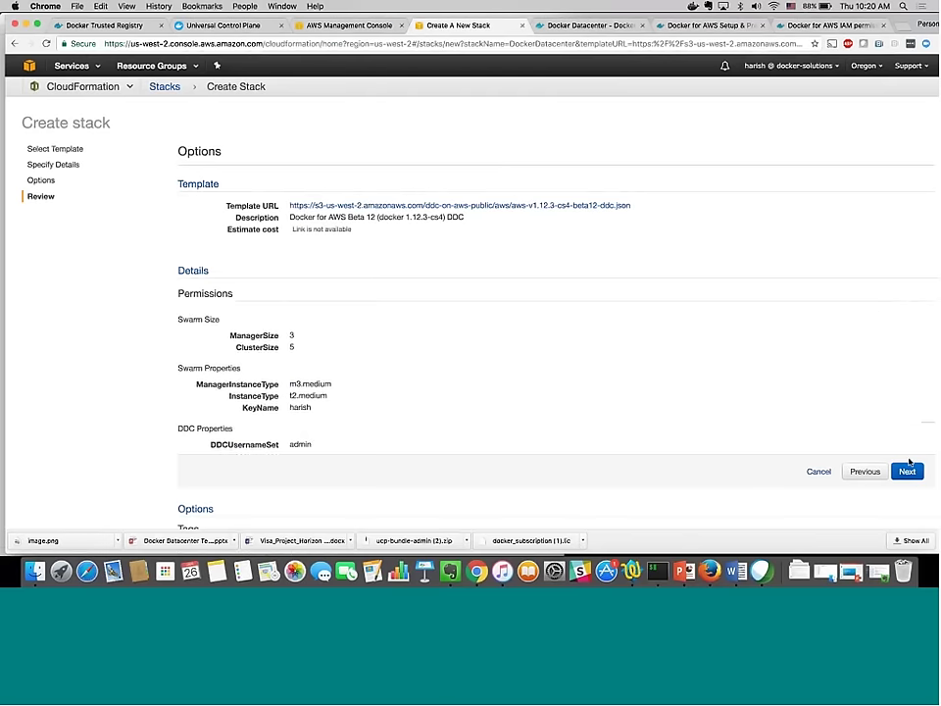
scroll(717, 391, down, 3)
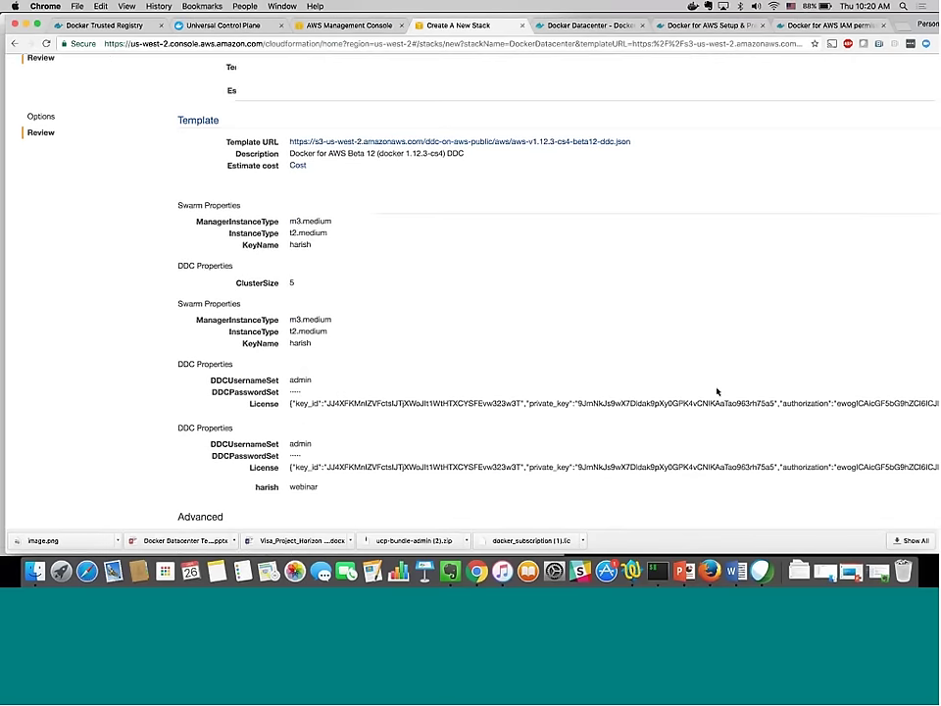
scroll(716, 391, down, 5)
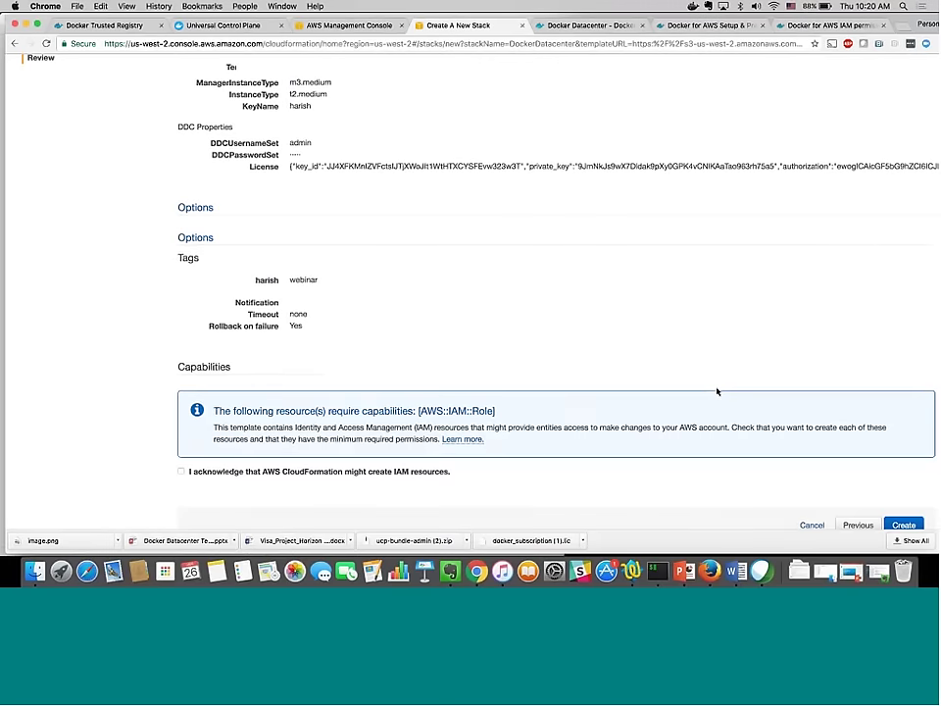
click(181, 471)
click(904, 524)
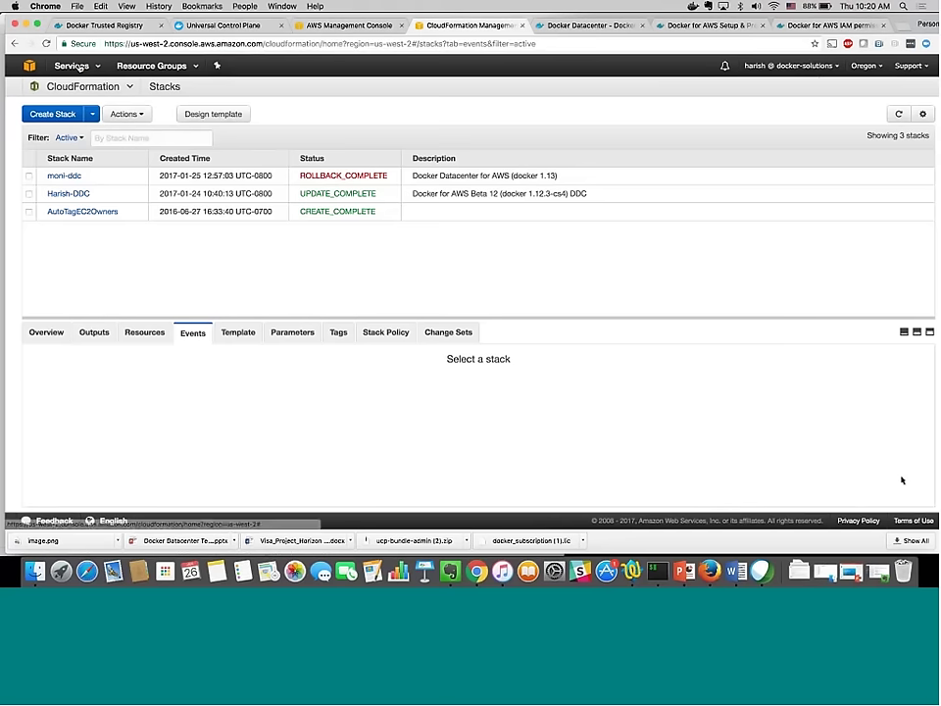
Reload the CloudFormation stack list and examine the events of the new webinar stack.
click(78, 65)
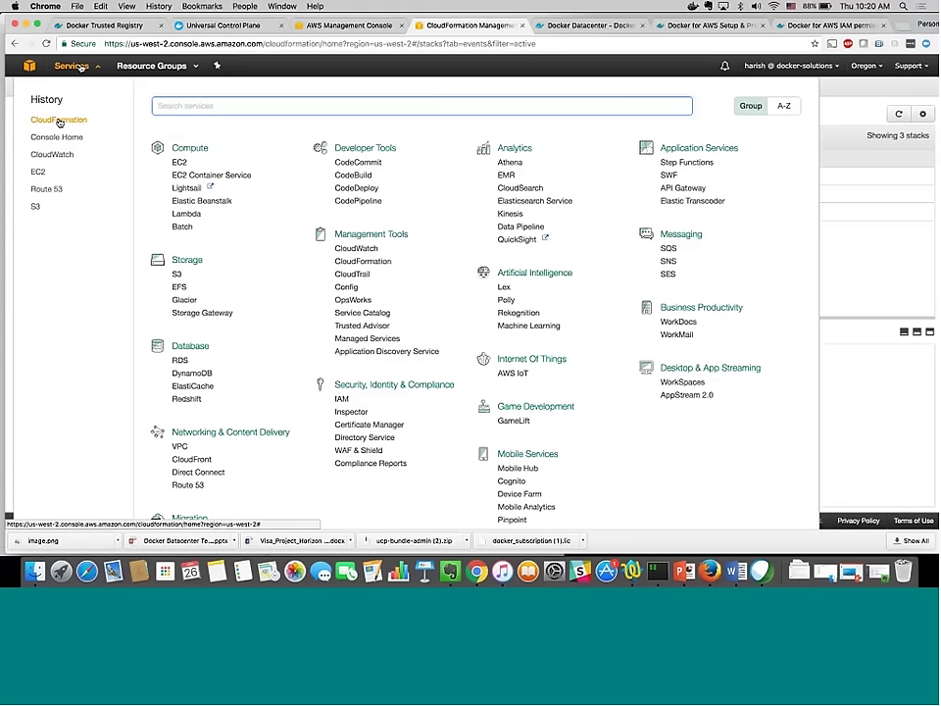
click(60, 121)
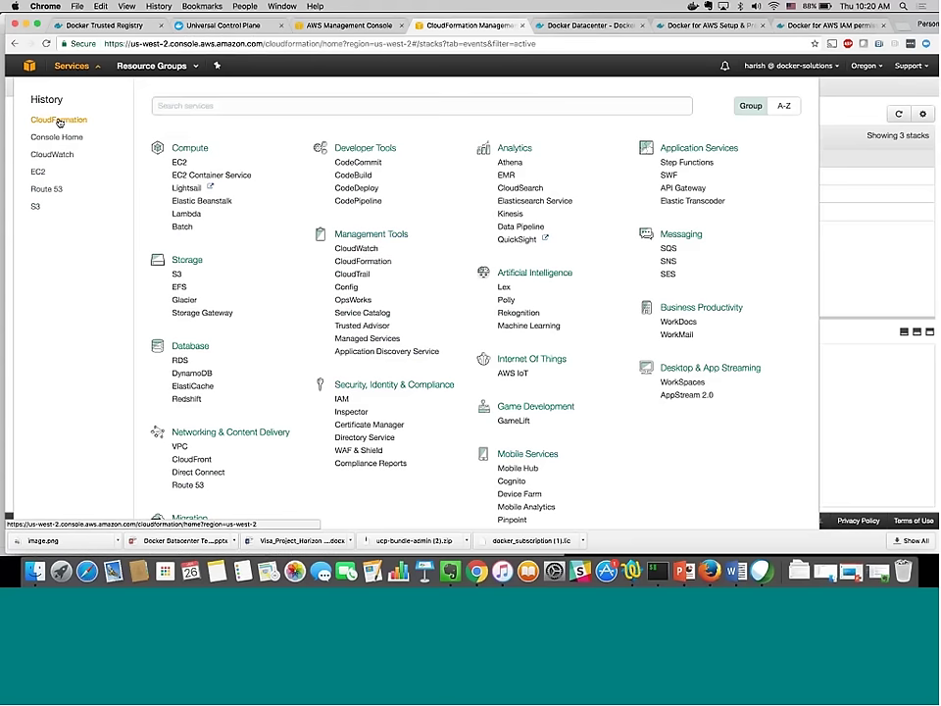
click(59, 120)
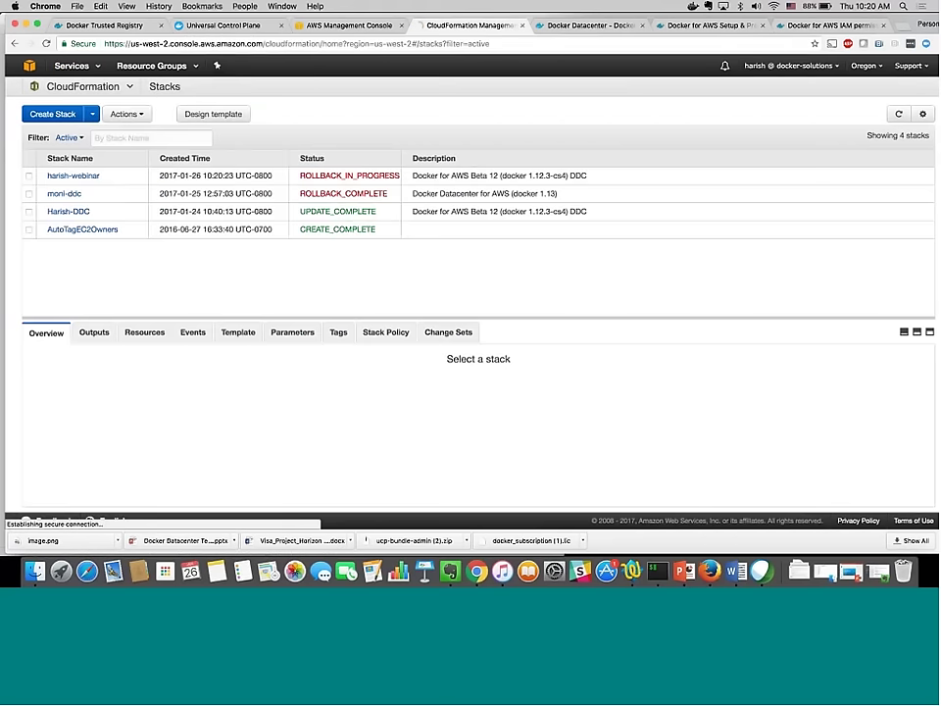
click(82, 177)
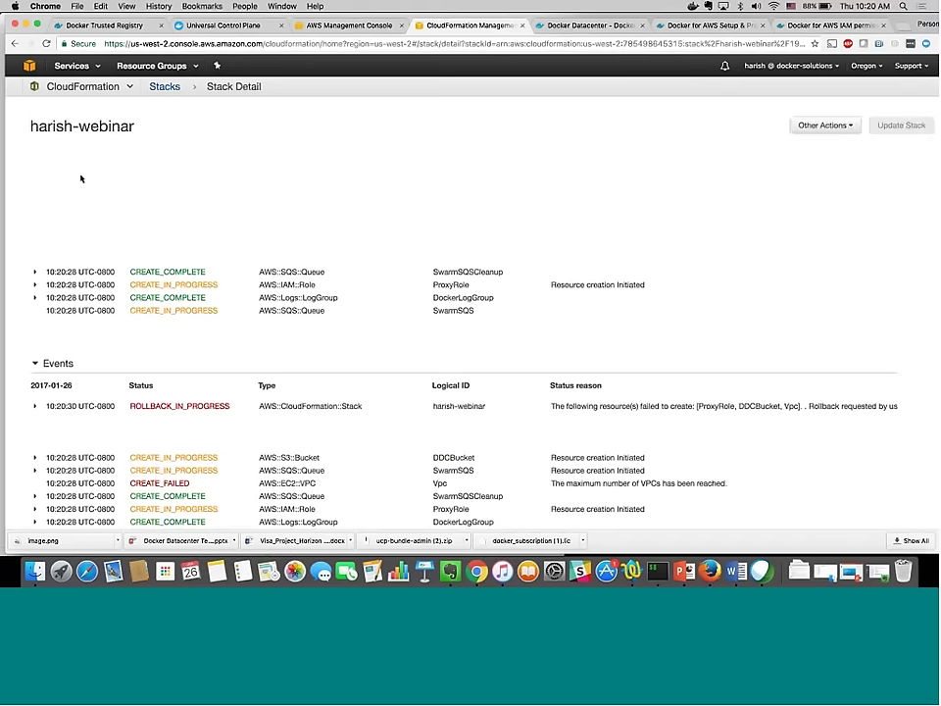
scroll(79, 178, down, 5)
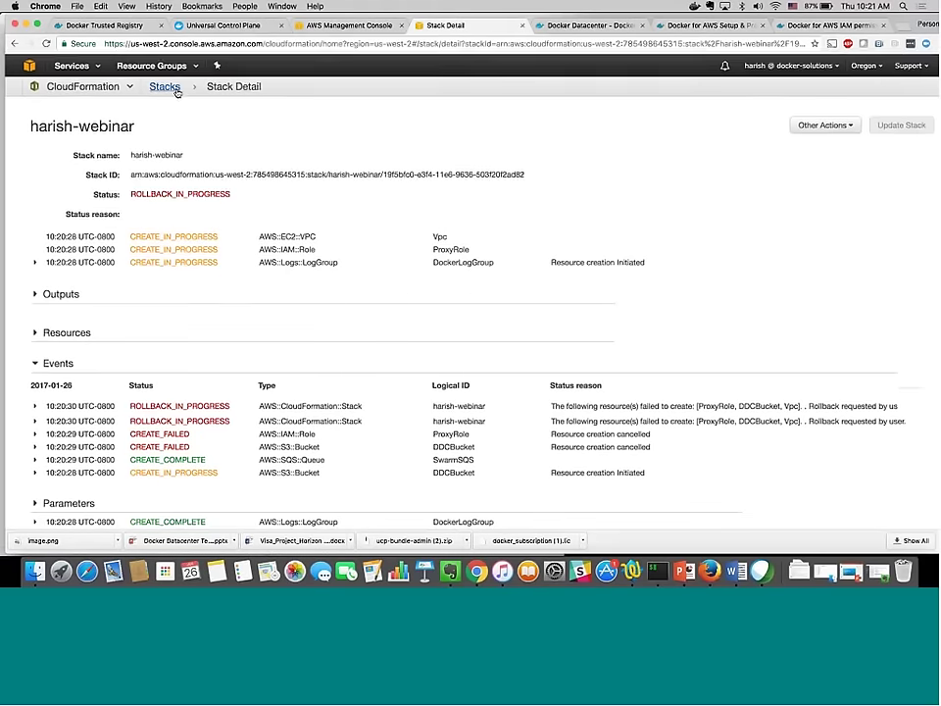
Delete the new webinar stack from the CloudFormation stack list and confirm the deletion.
click(174, 90)
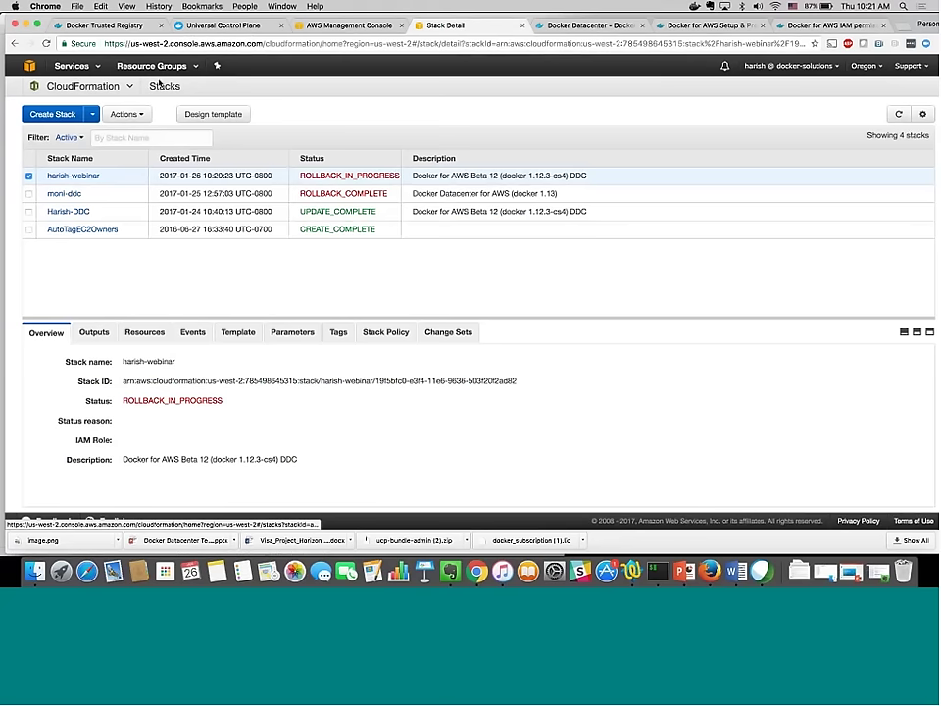
click(142, 117)
click(150, 167)
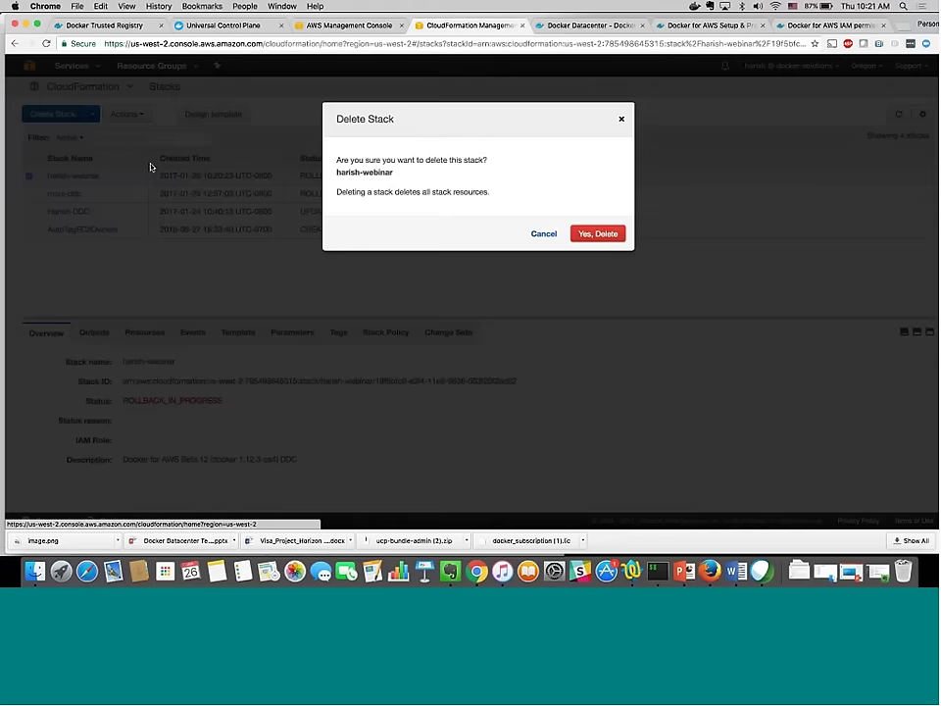
key(Return)
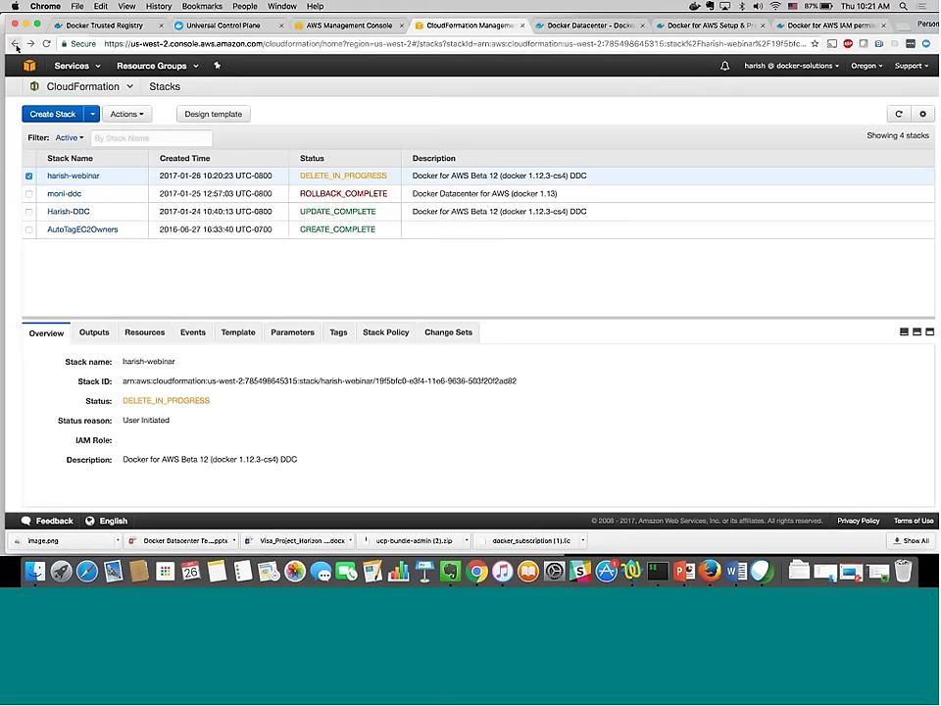
Open the existing DDC stack built on Docker for AWS Beta 12 and review its resource creation events.
click(16, 46)
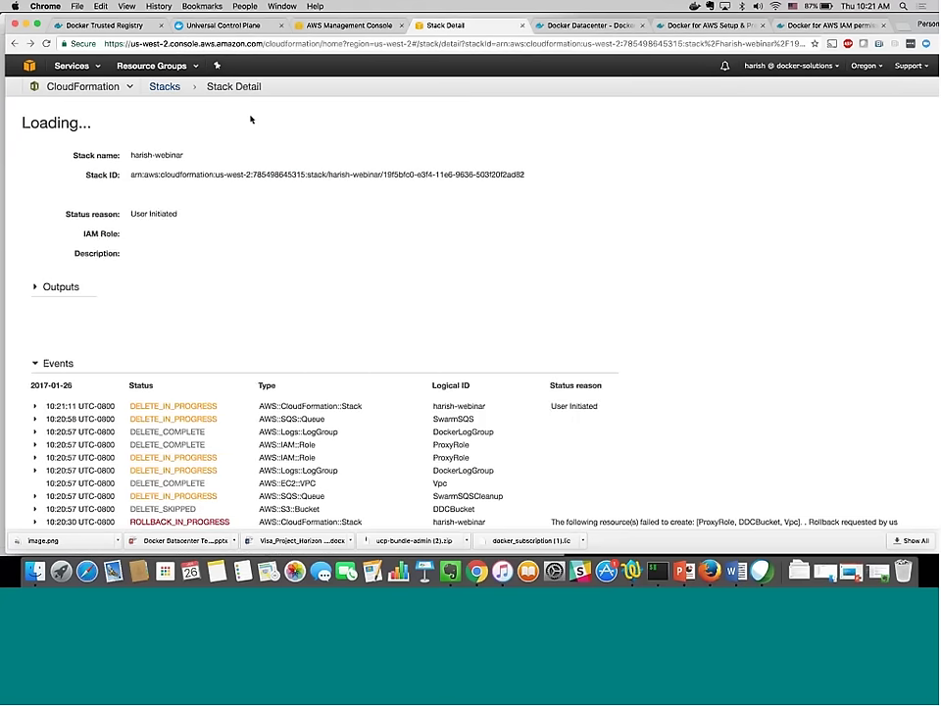
click(157, 86)
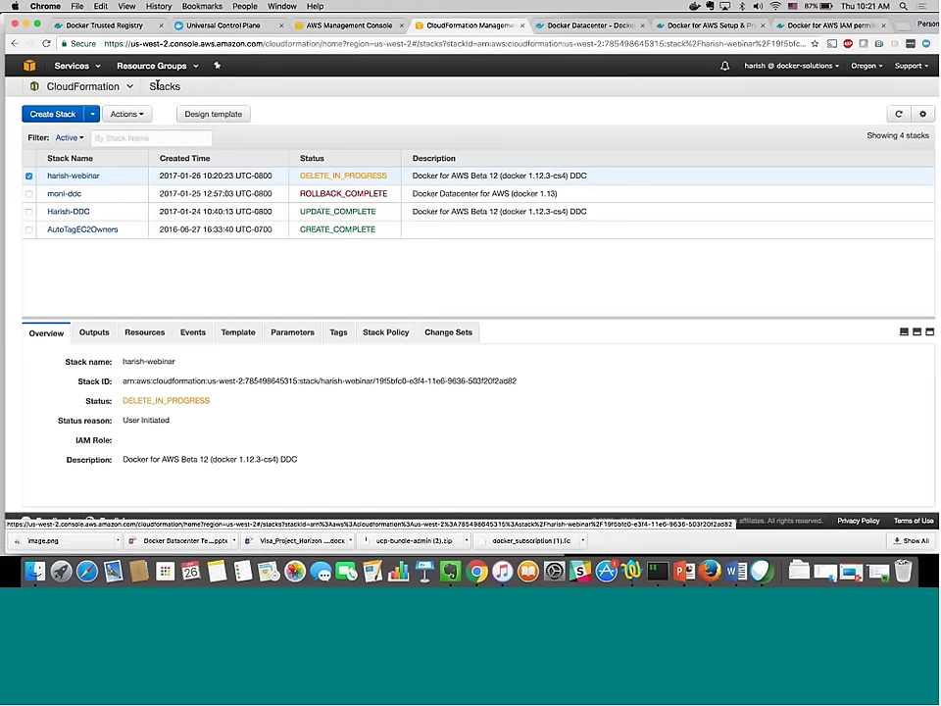
click(78, 212)
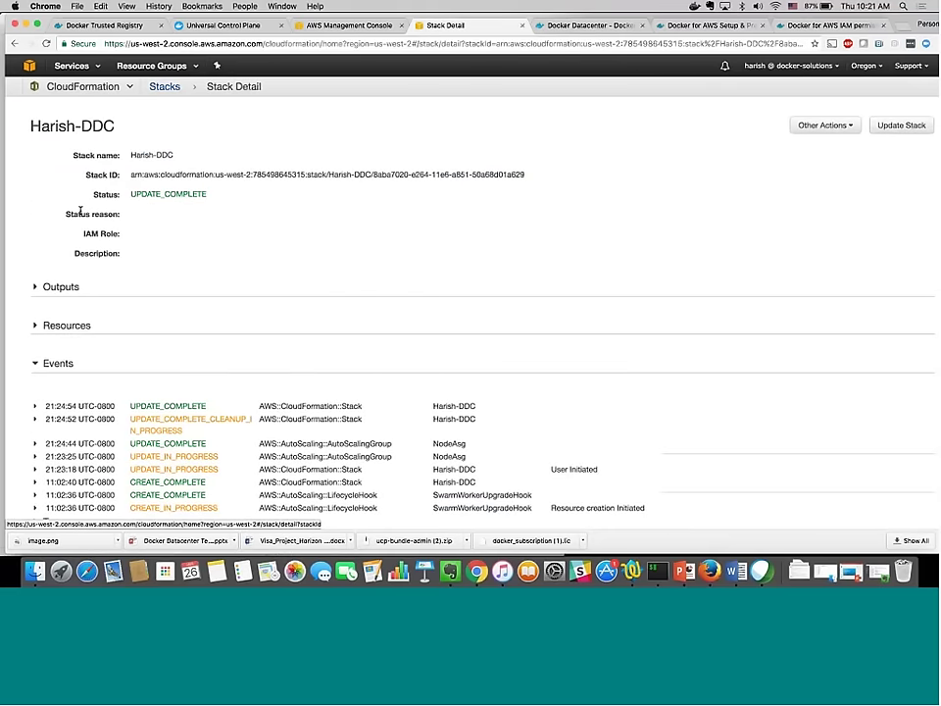
scroll(201, 279, down, 3)
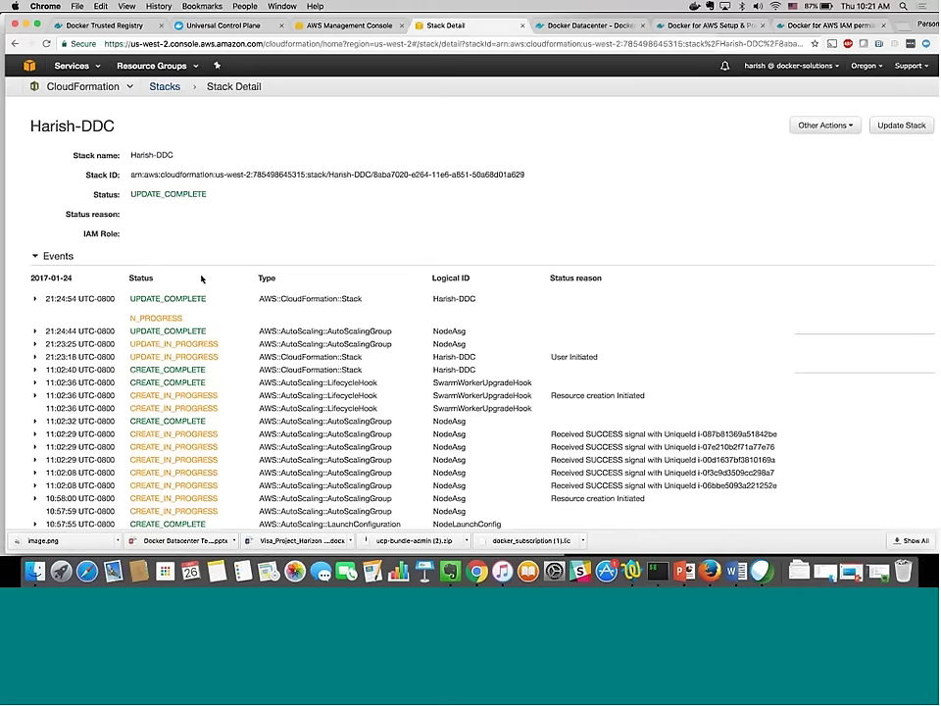
scroll(201, 279, down, 5)
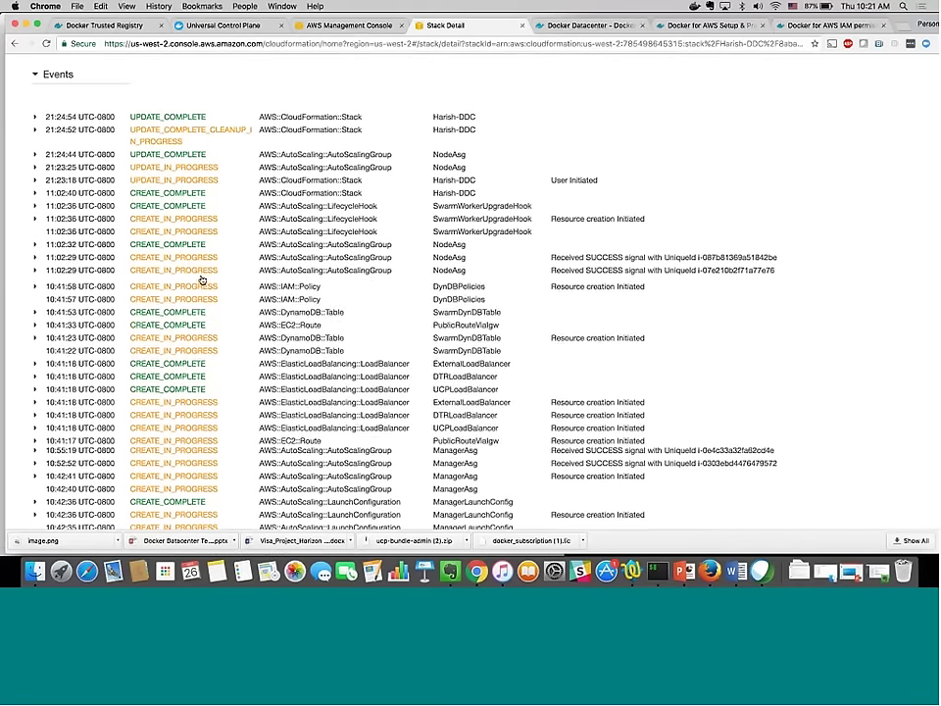
scroll(201, 279, down, 10)
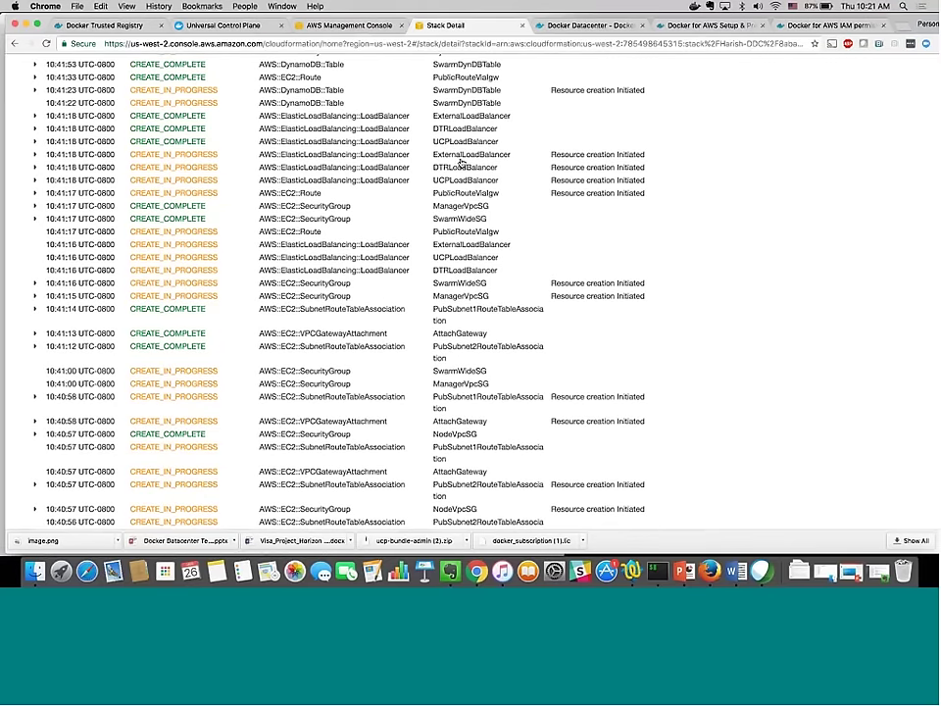
scroll(321, 288, down, 5)
scroll(321, 288, up, 15)
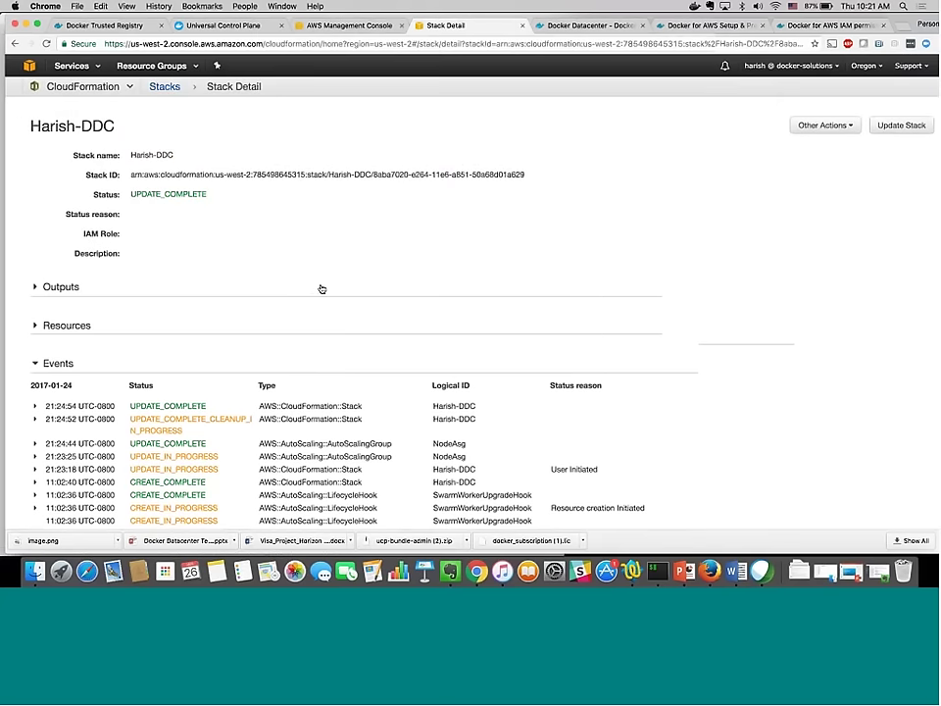
Expand the DDC stack's outputs and open both the UCP login URL and the DTR login URL.
click(321, 288)
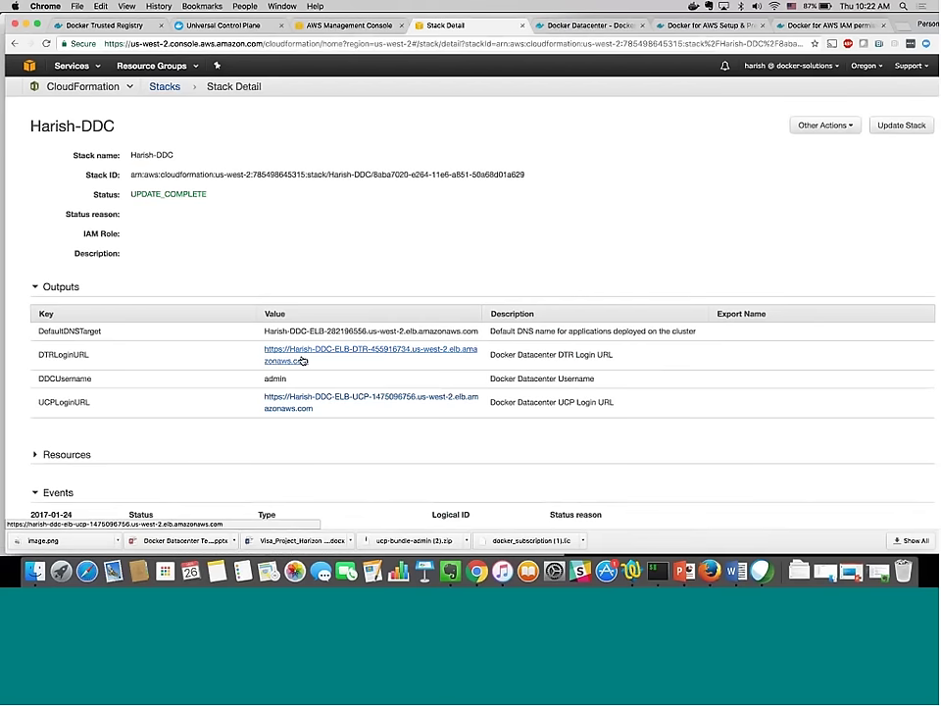
click(281, 409)
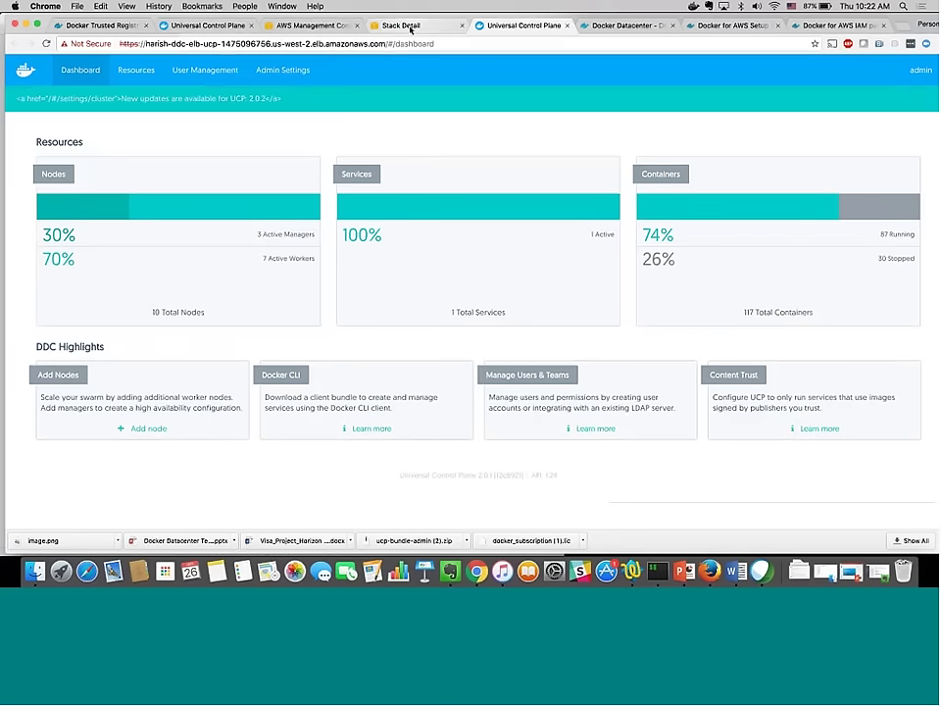
click(411, 27)
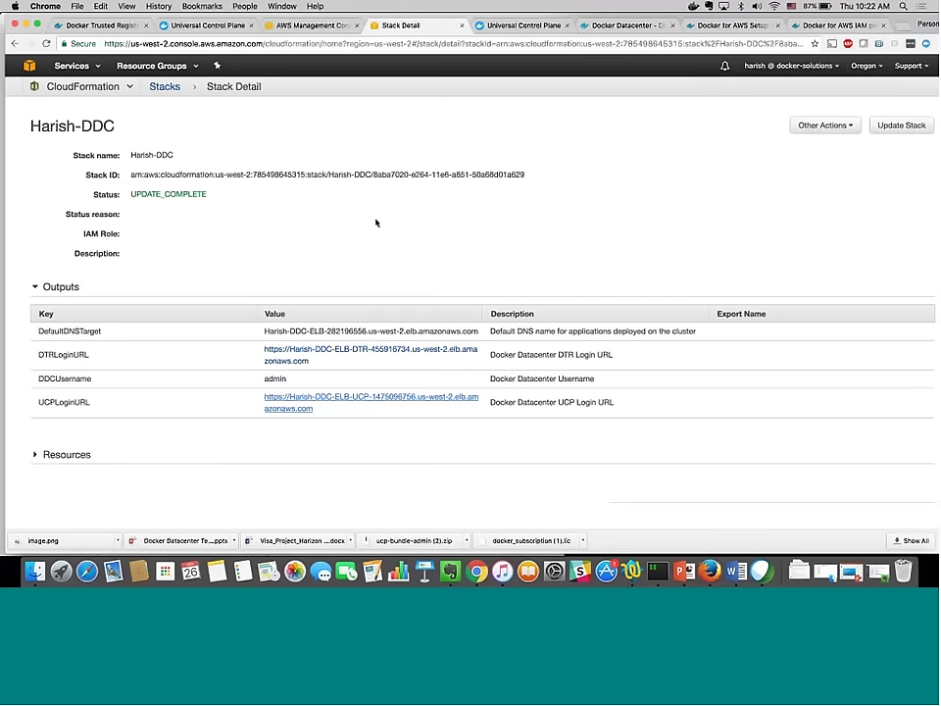
click(295, 360)
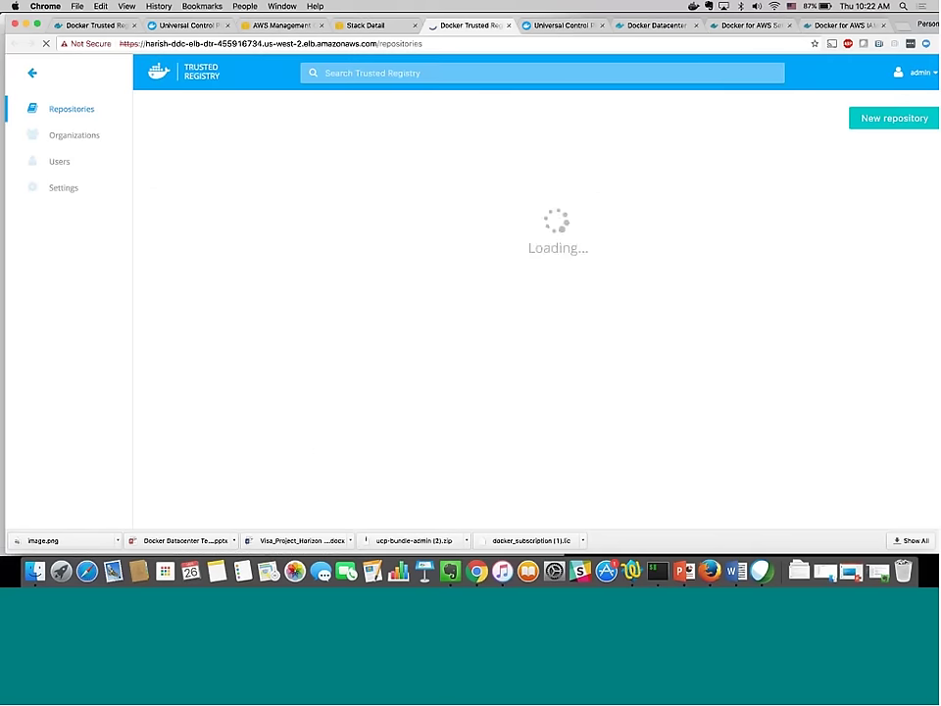
Switch to Universal Control Plane and start a new service with a test service name and the redis image.
click(573, 27)
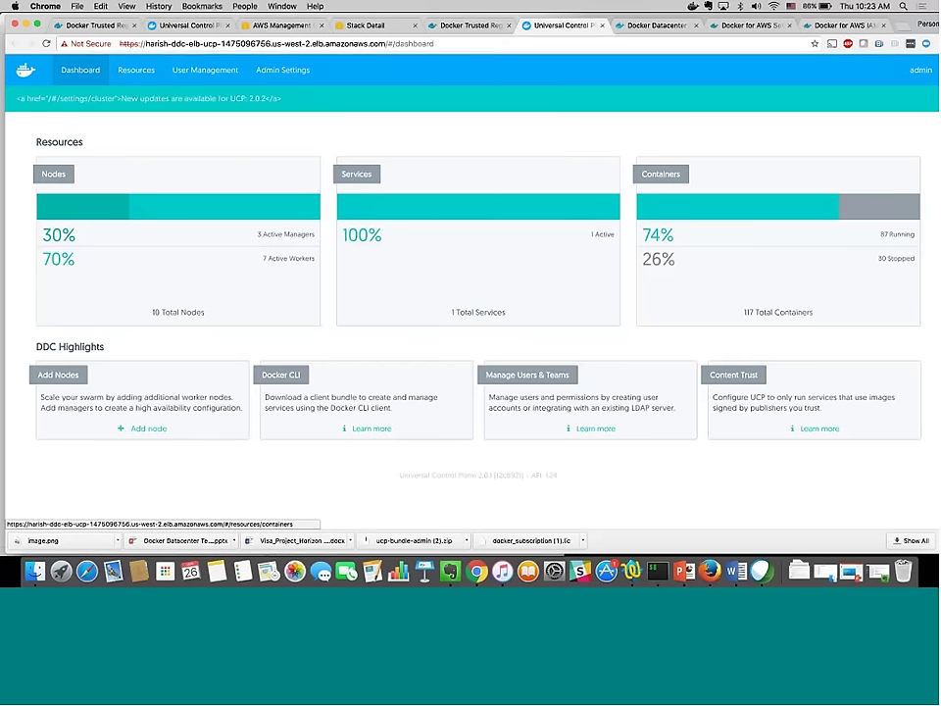
click(137, 71)
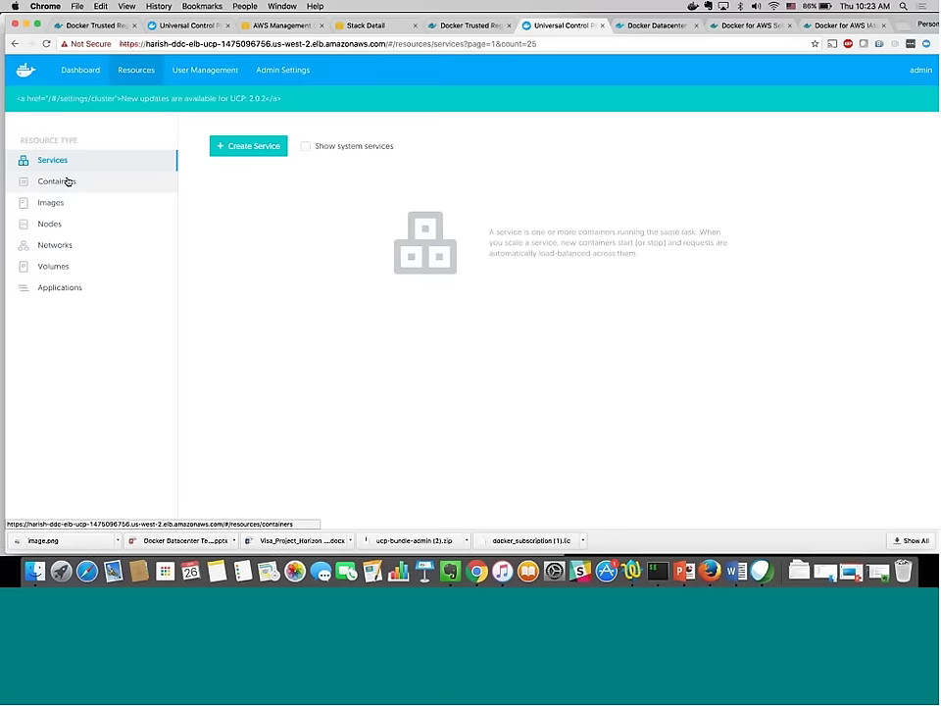
click(254, 151)
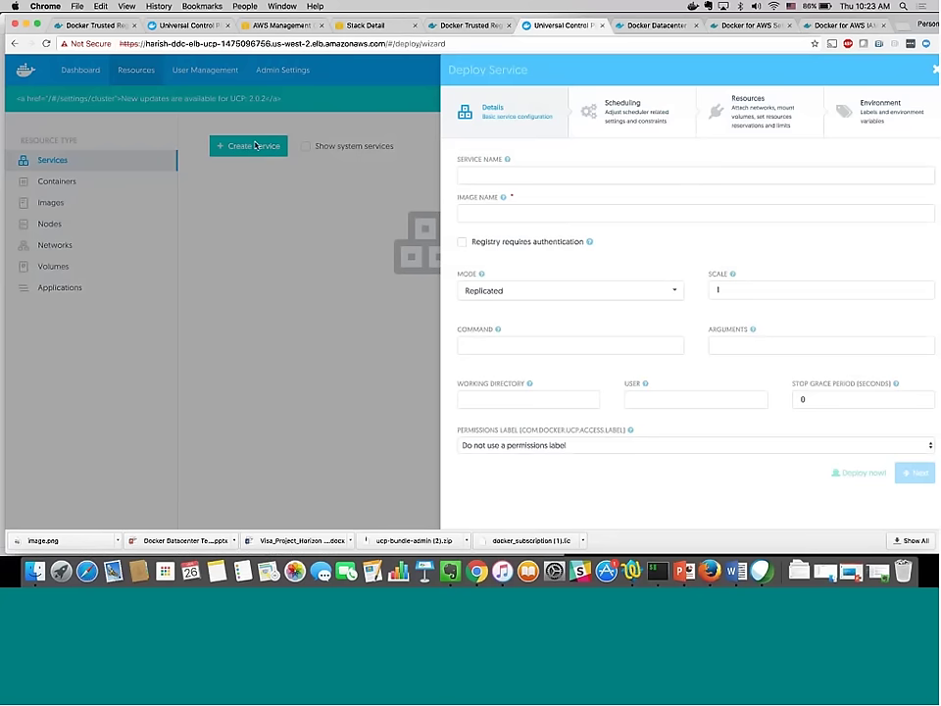
text(harish-test)
click(537, 218)
text(redis)
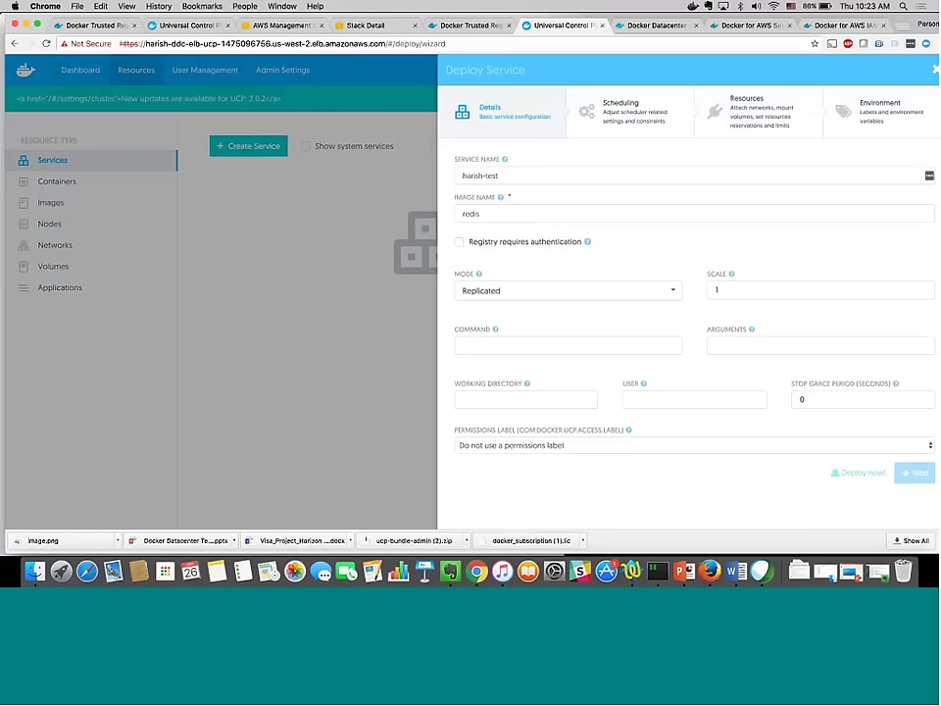
Set the new service's scale to 2 and continue to its scheduling settings.
click(728, 291)
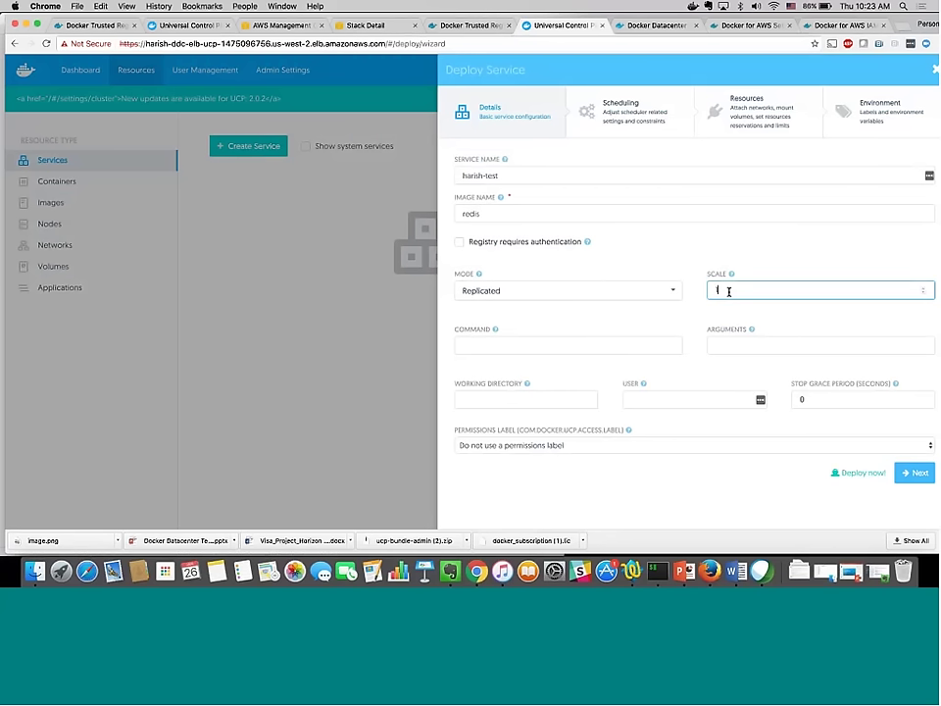
key(BackSpace)
text(2)
click(909, 474)
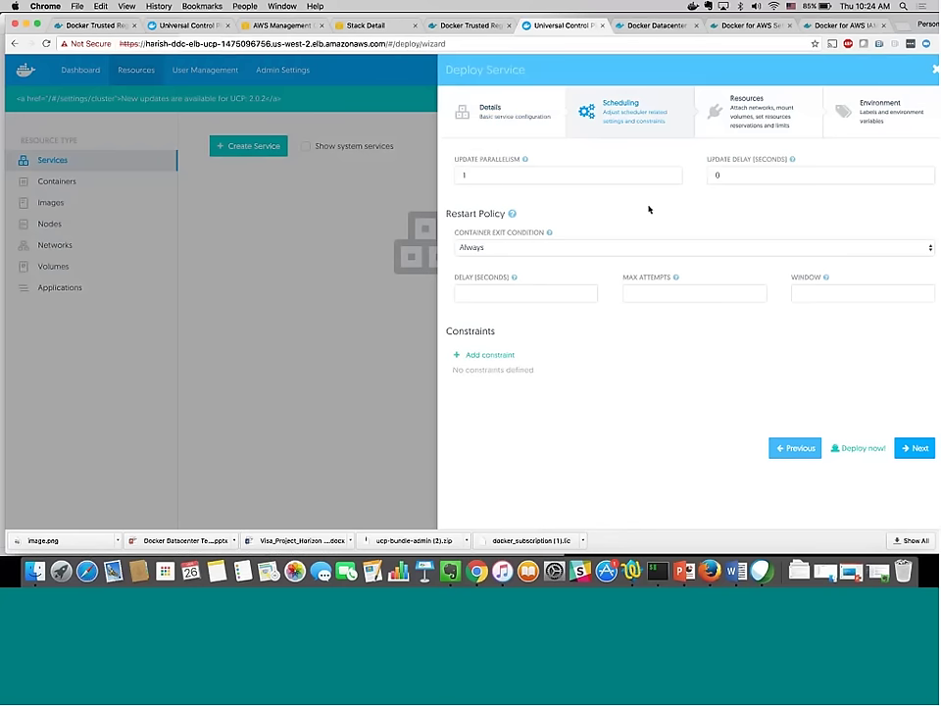
Try an update parallelism of 3 and an update delay of 4 seconds for the service.
click(460, 175)
text(3)
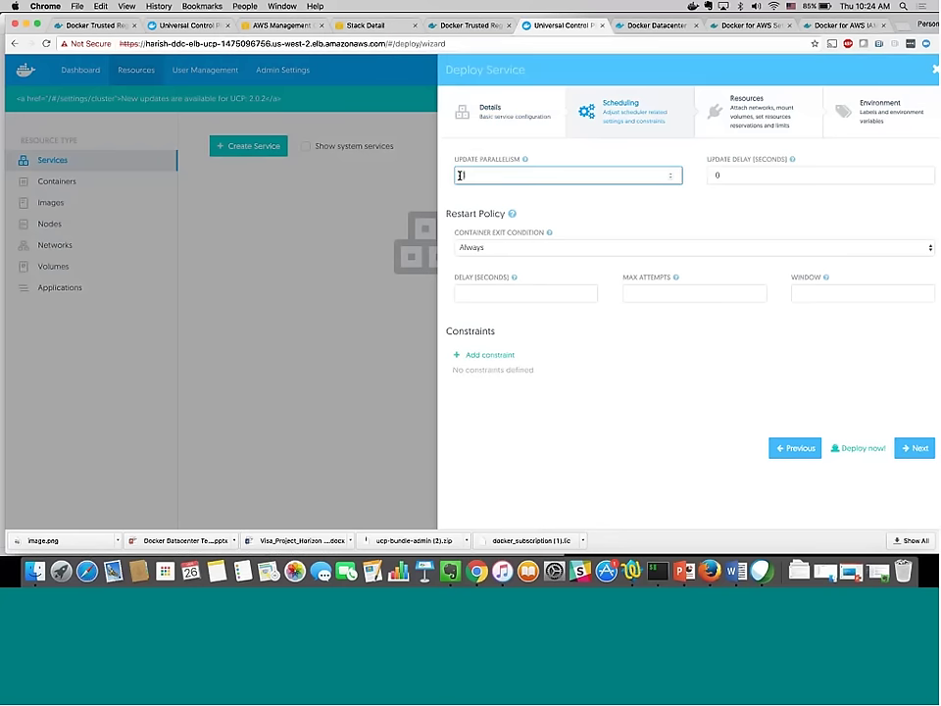
click(729, 177)
key(BackSpace)
text(4)
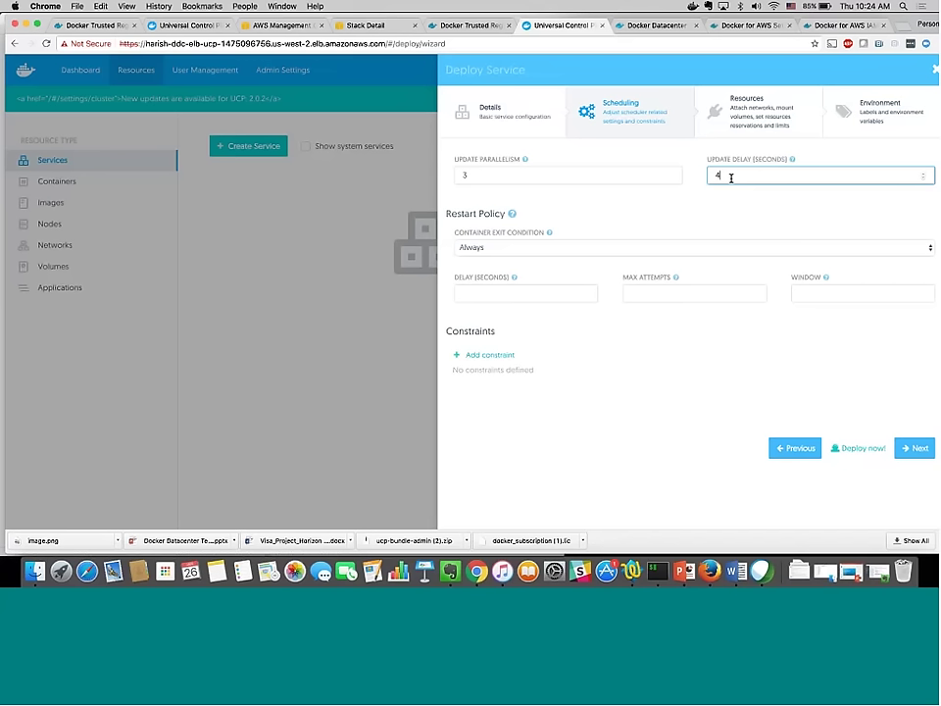
Clear the update delay and update parallelism values in the service's scheduling settings.
key(BackSpace)
click(474, 173)
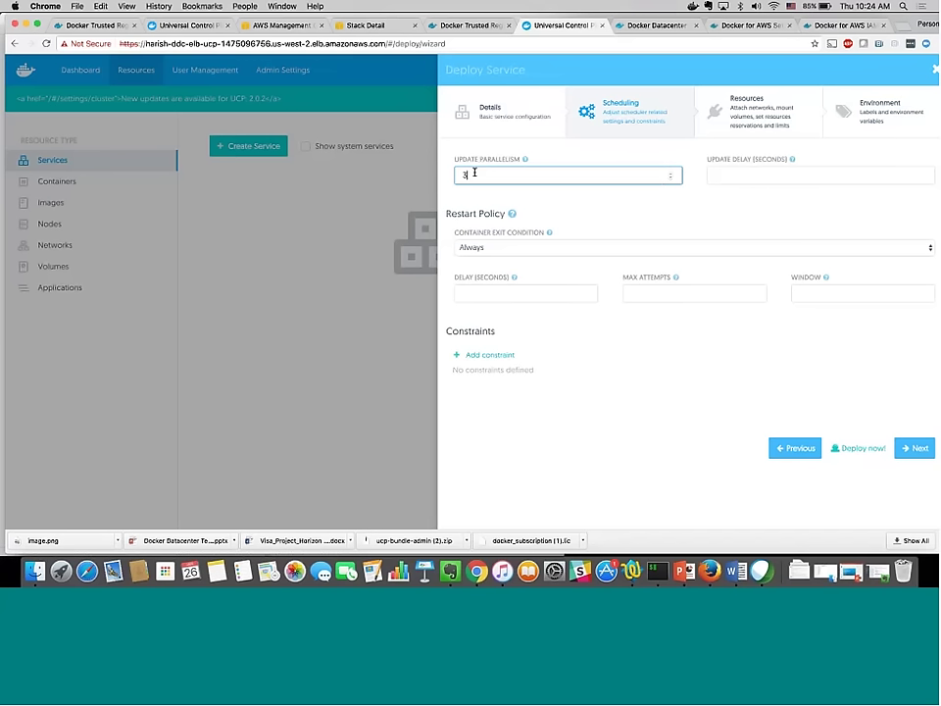
key(BackSpace)
Leave the service's resource and environment settings at their defaults, deploy the redis service and close its details.
click(917, 447)
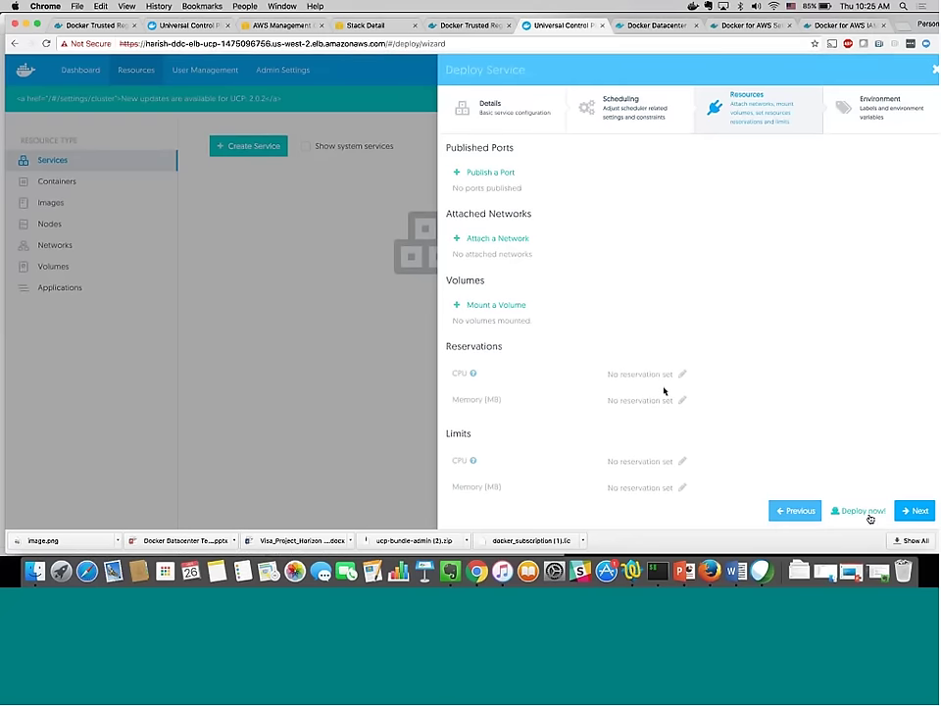
click(923, 509)
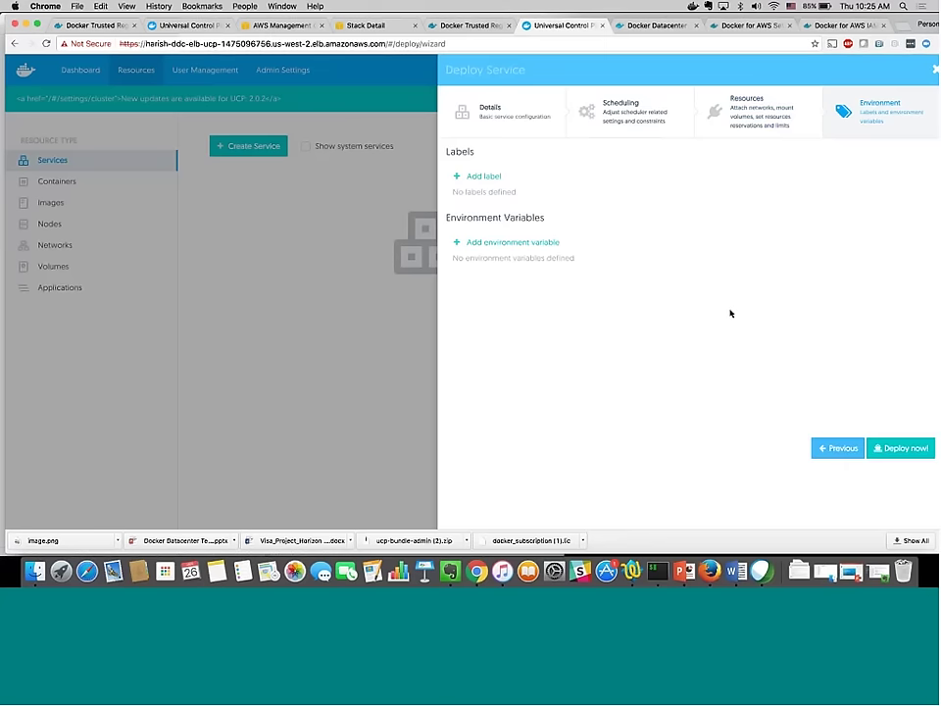
click(900, 456)
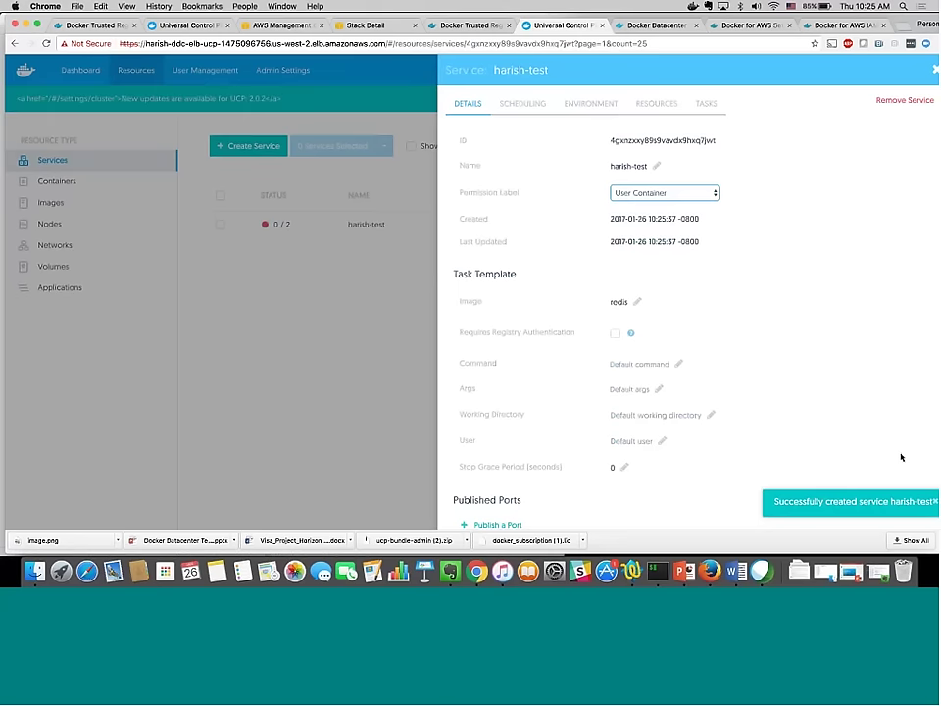
click(368, 293)
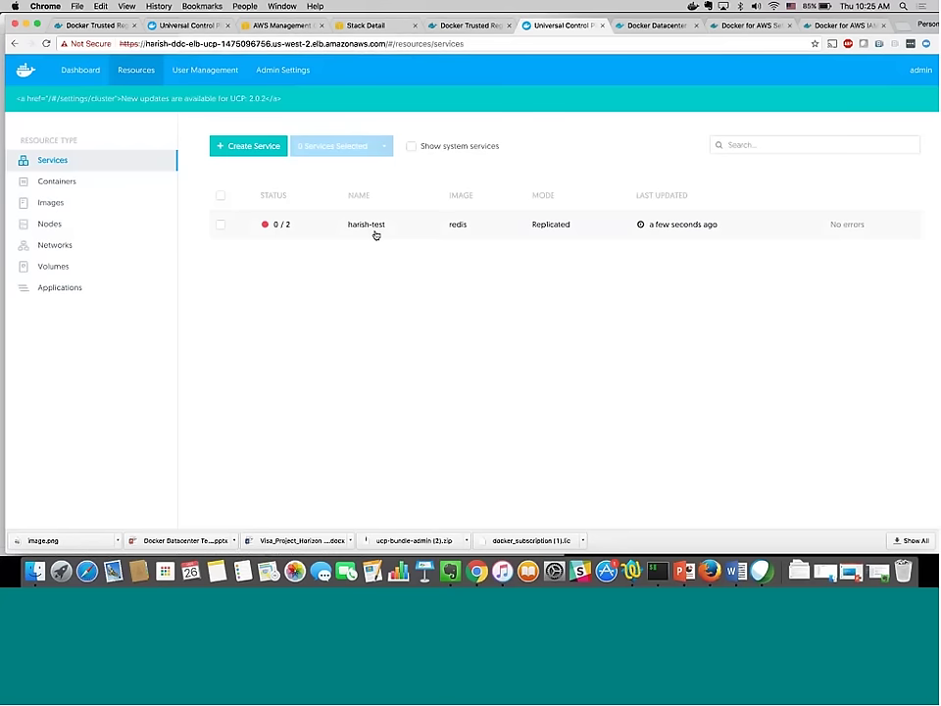
List the containers, open the guide-aws container on node ip-172-31-3-253 and examine its logs and stats.
click(118, 190)
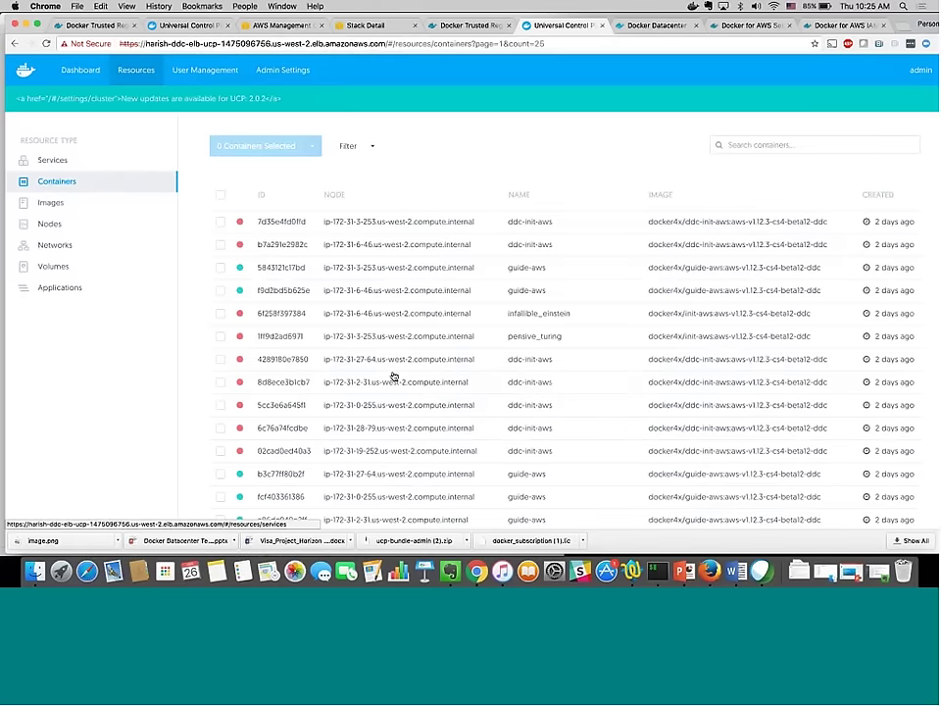
scroll(392, 376, down, 2)
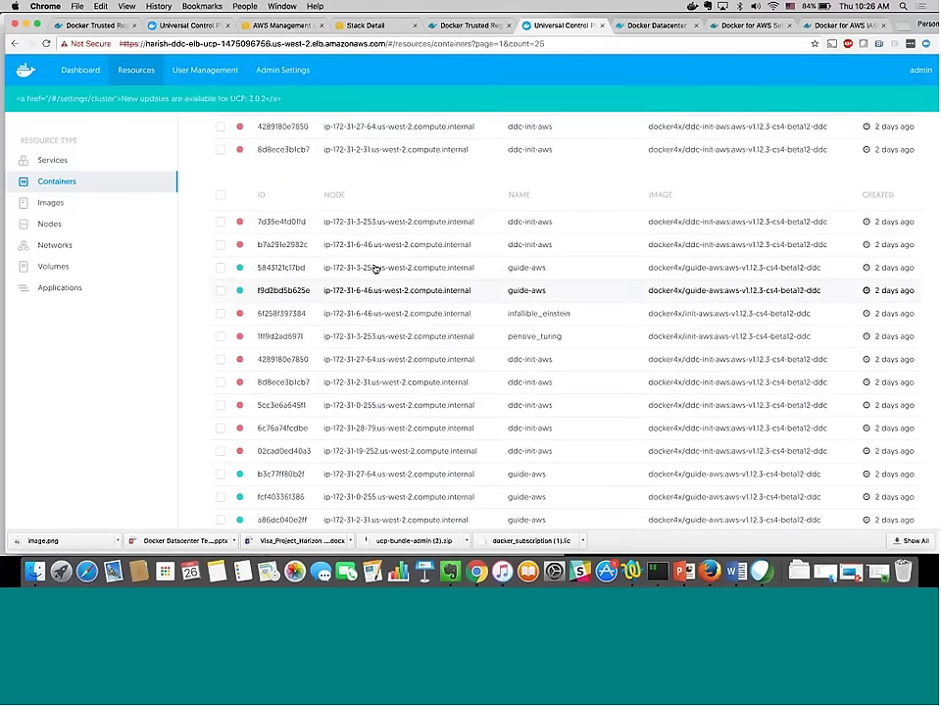
click(375, 268)
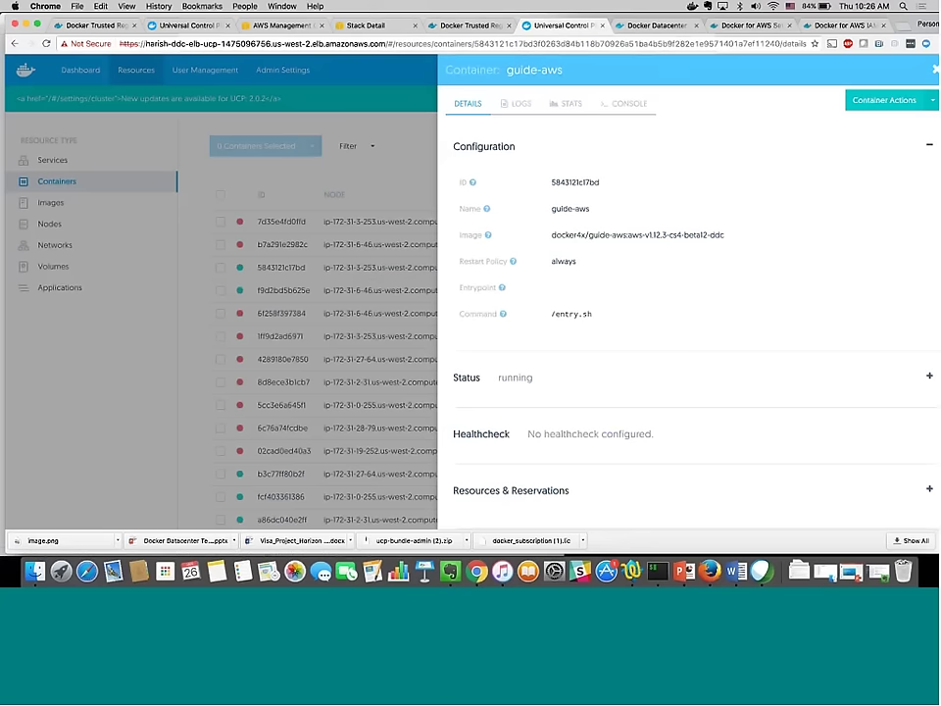
click(521, 102)
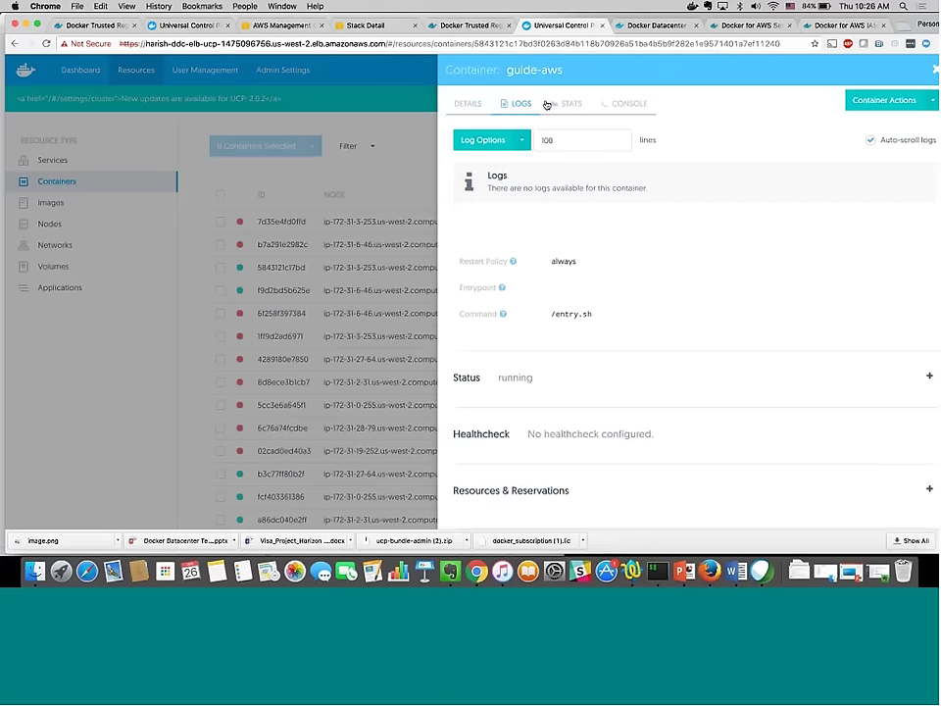
click(546, 104)
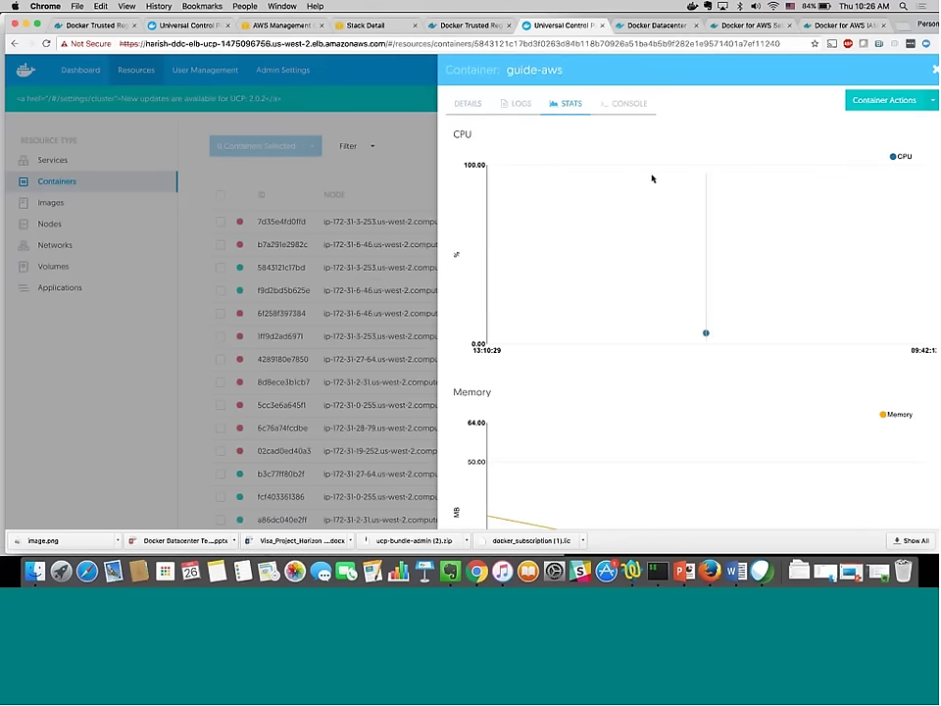
Connect to the guide-aws container's console with sh, disconnect again and close the container details.
click(631, 105)
click(585, 140)
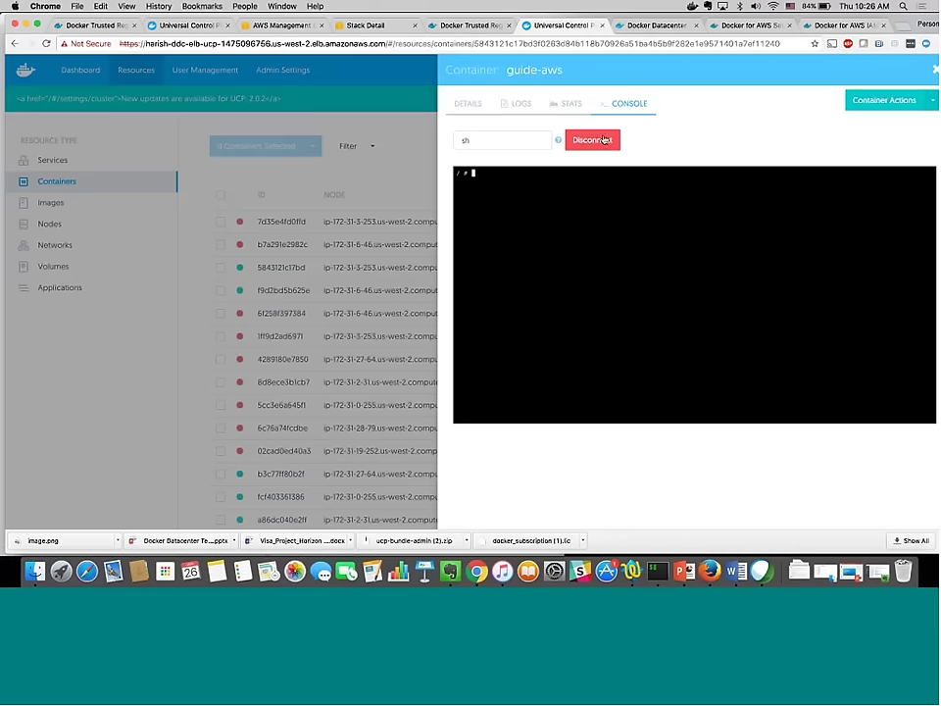
click(604, 140)
click(63, 210)
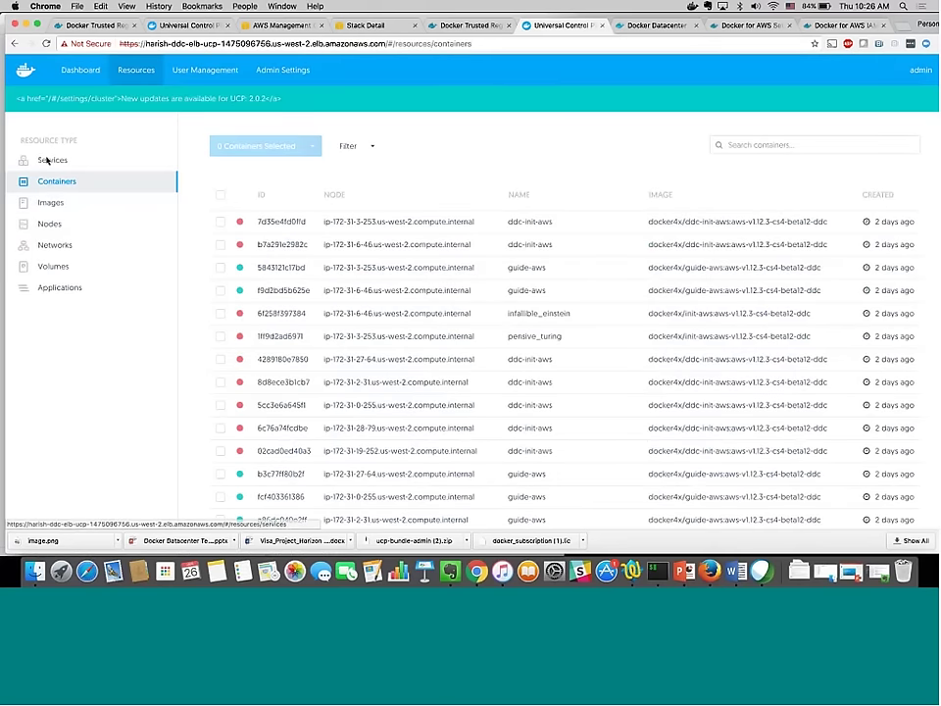
Open the redis service's scheduling settings and set its scale to 4.
click(48, 159)
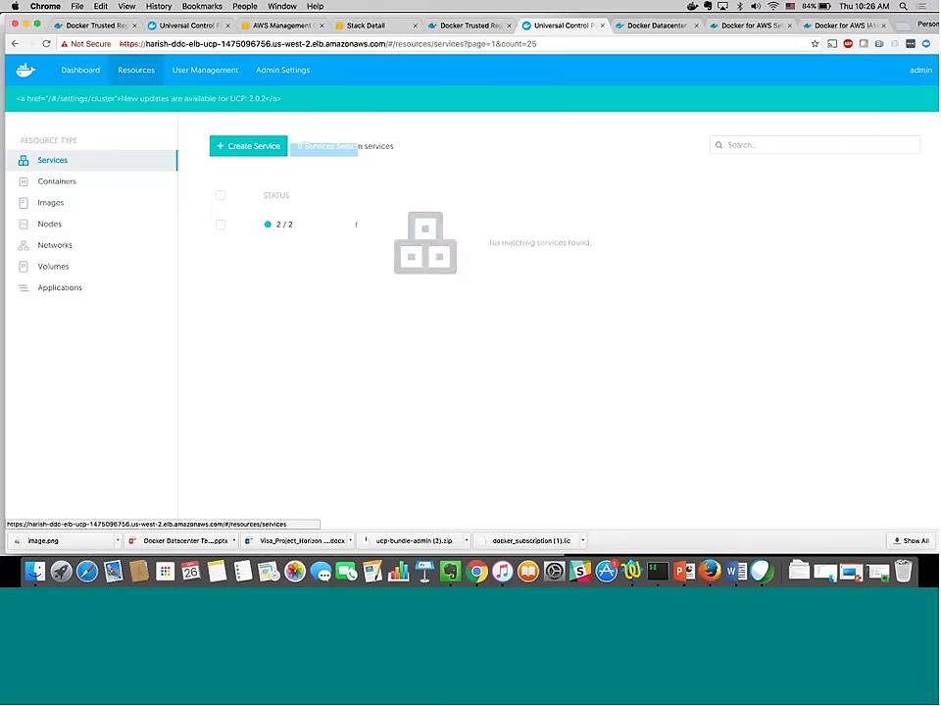
click(320, 230)
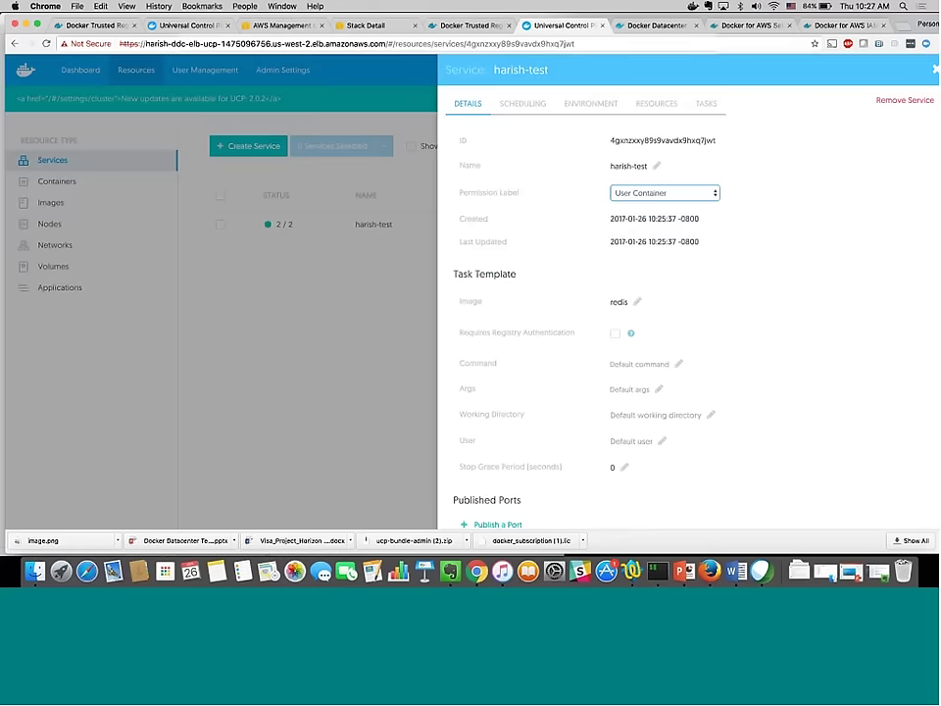
click(527, 106)
click(524, 105)
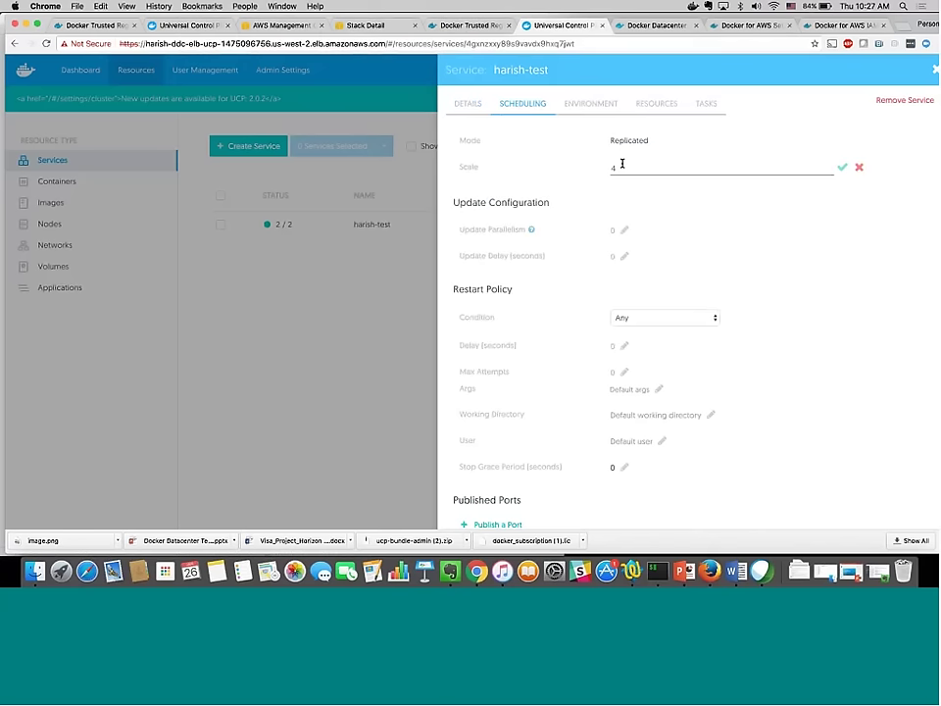
click(842, 167)
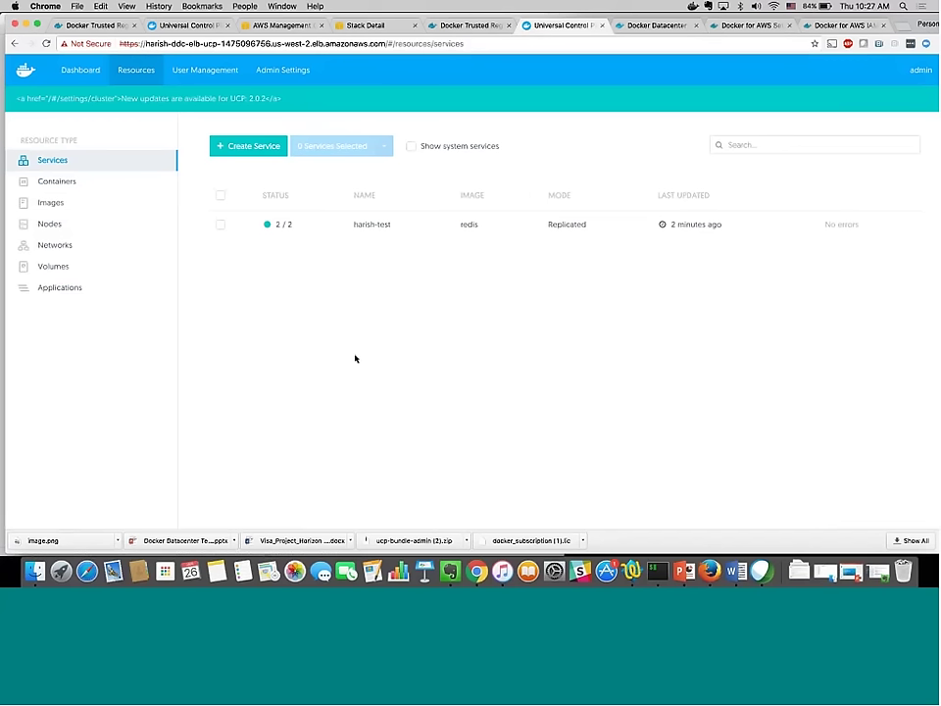
Return to the existing DDC stack in CloudFormation and review its outputs, events and other available actions.
click(375, 26)
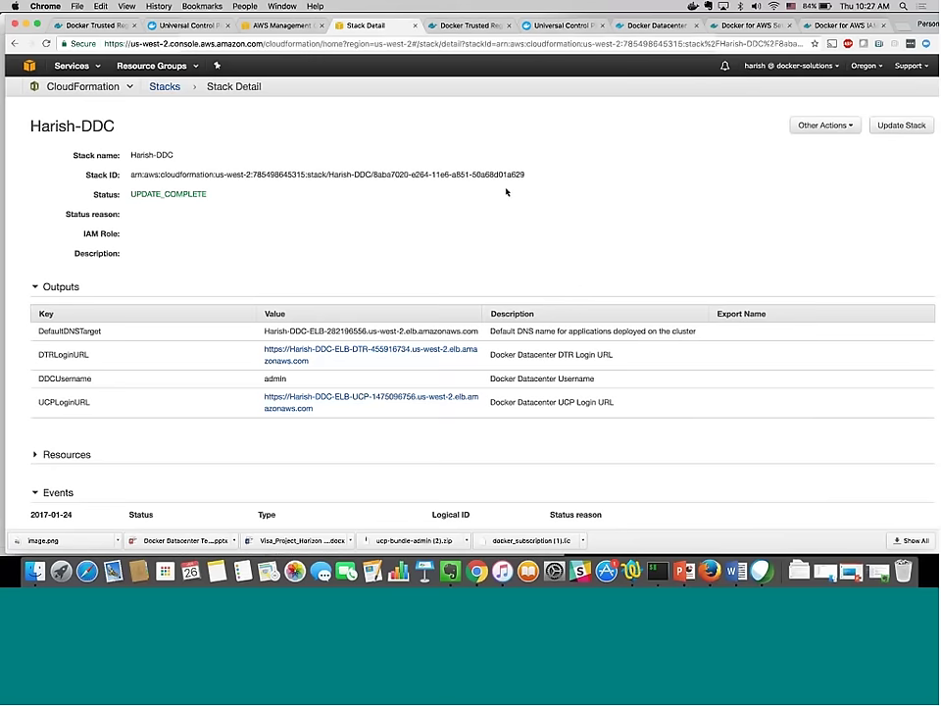
scroll(507, 192, down, 2)
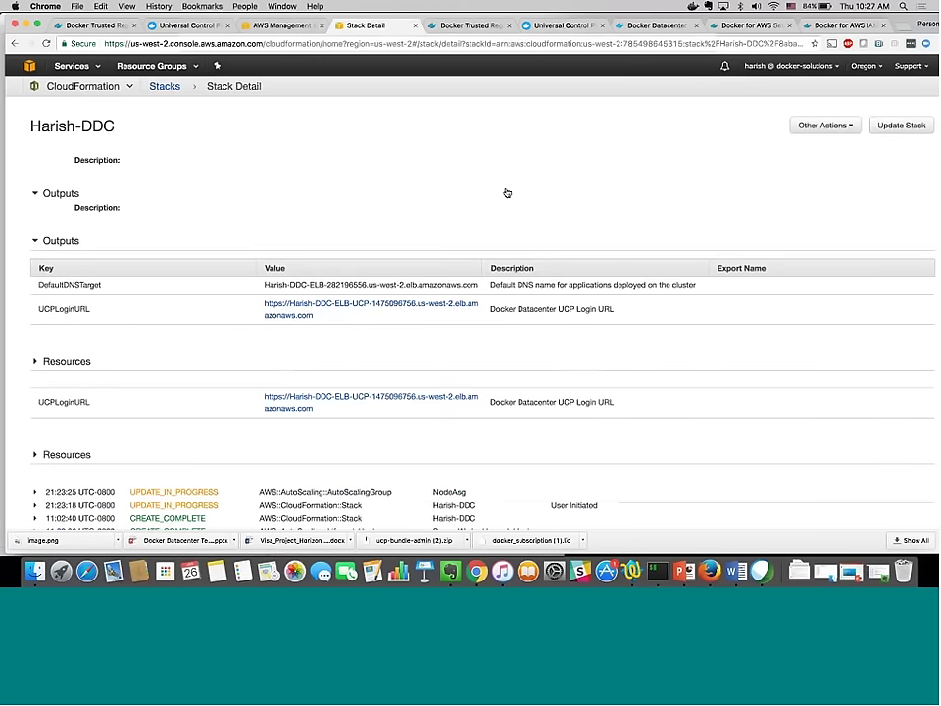
scroll(506, 192, up, 2)
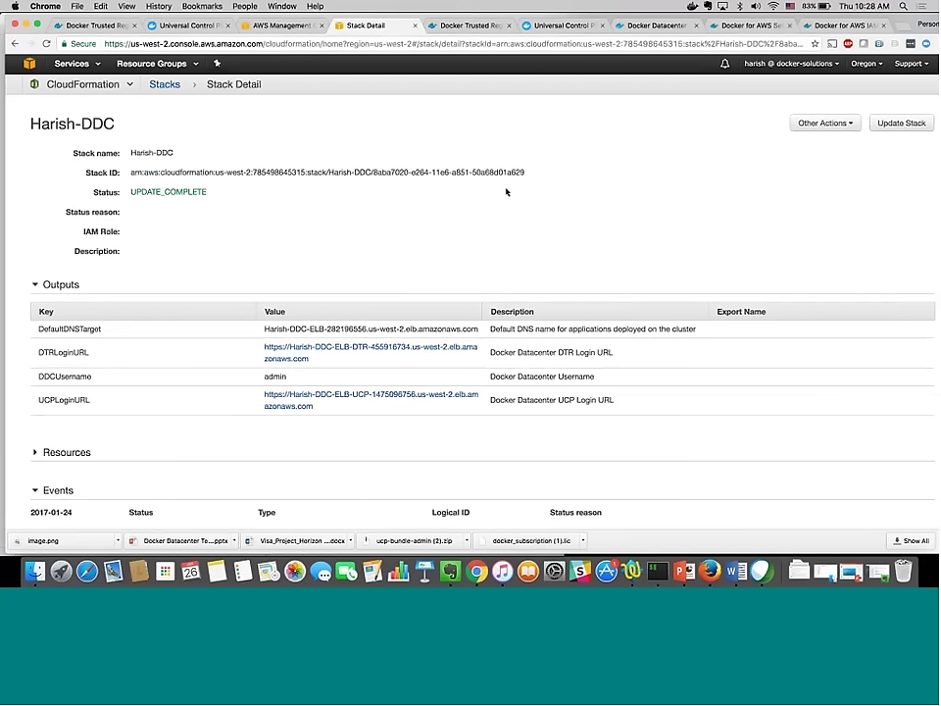
click(163, 84)
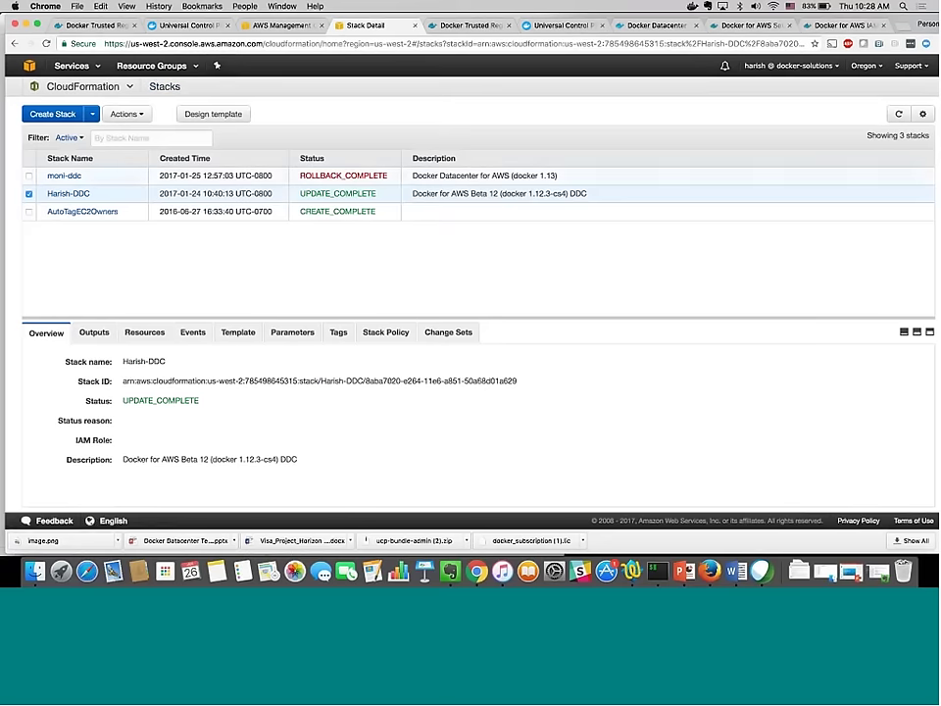
click(77, 193)
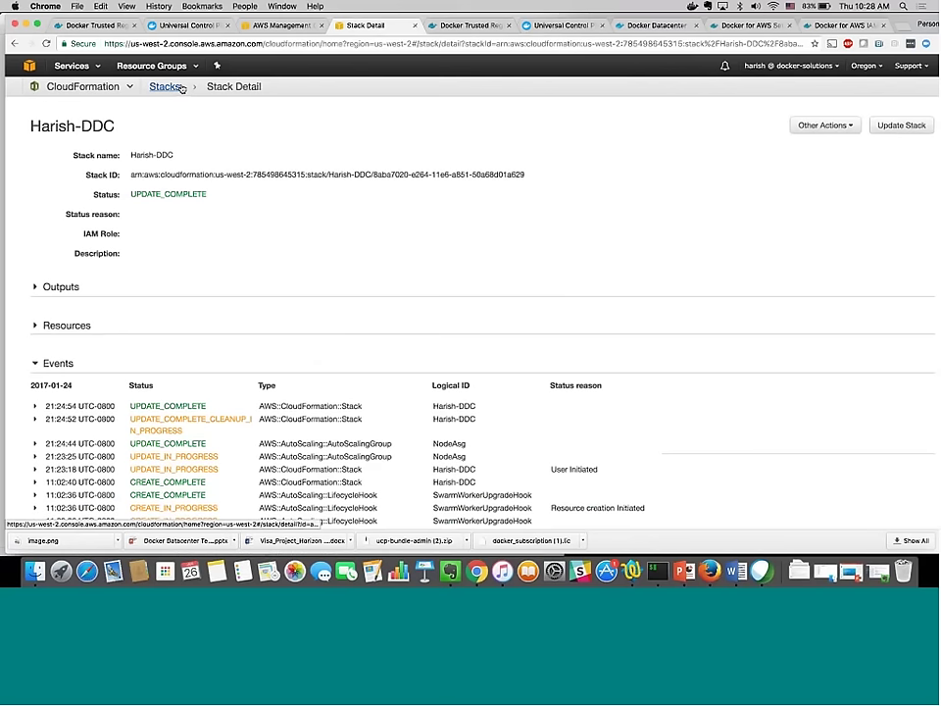
click(824, 124)
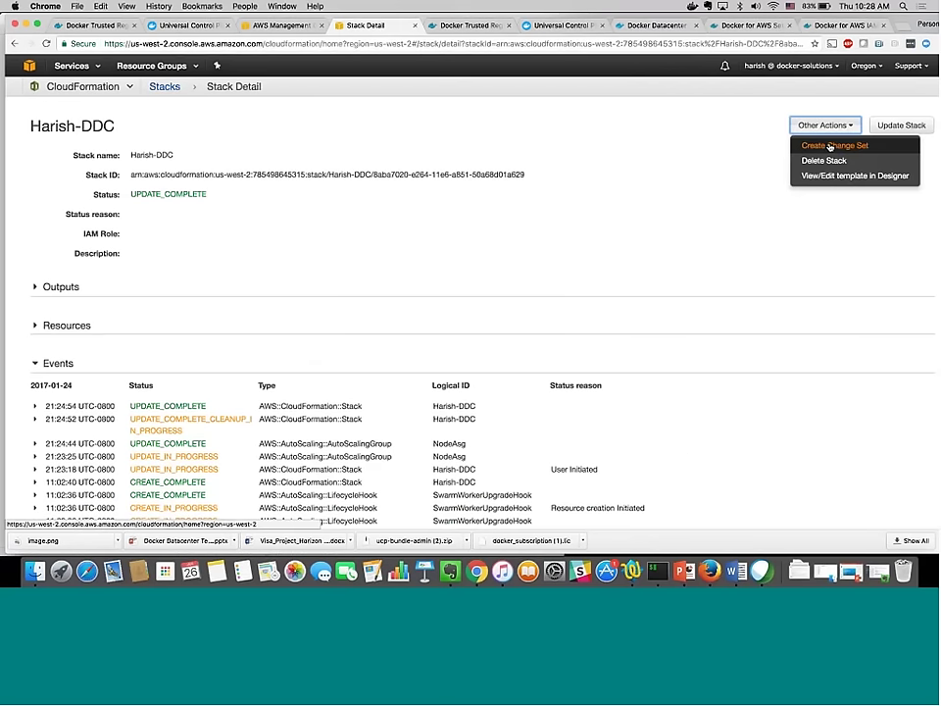
Start updating the DDC stack with its current template and go through its parameters to the options page.
click(901, 126)
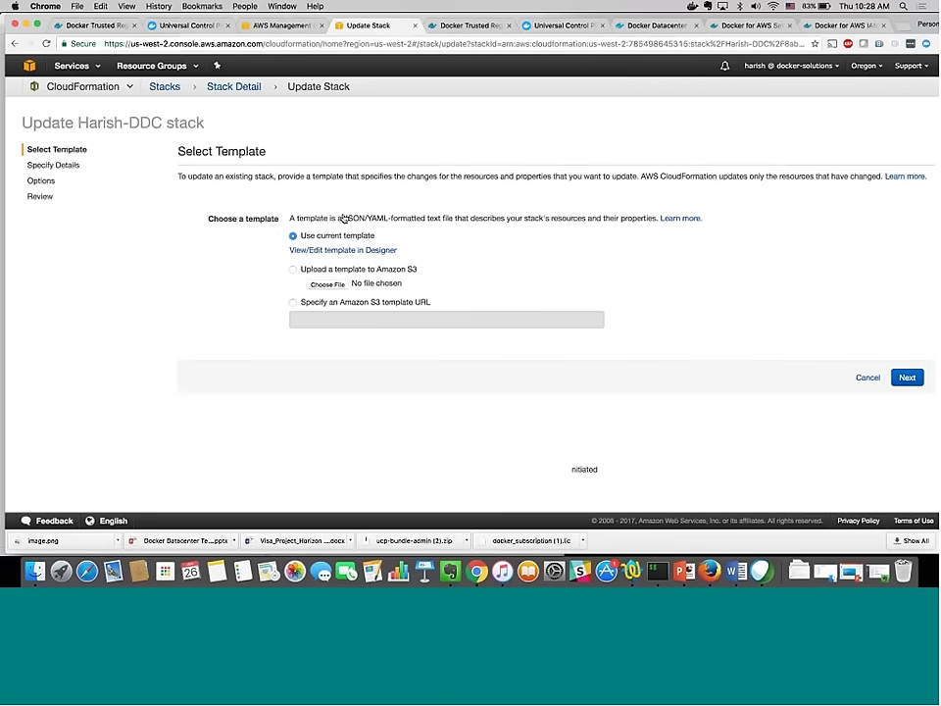
click(907, 377)
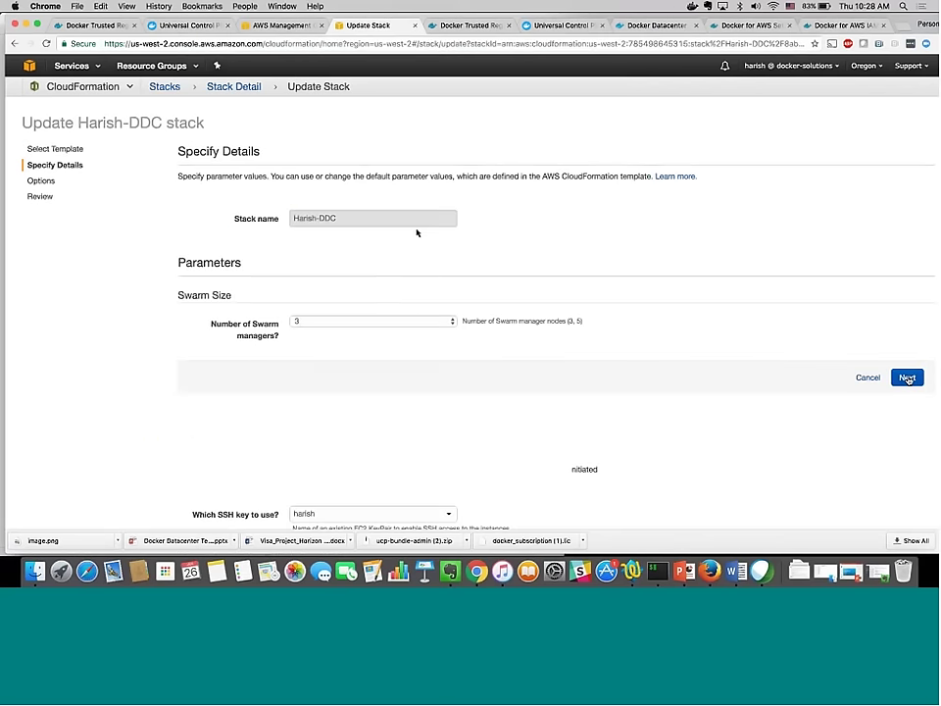
scroll(407, 329, down, 3)
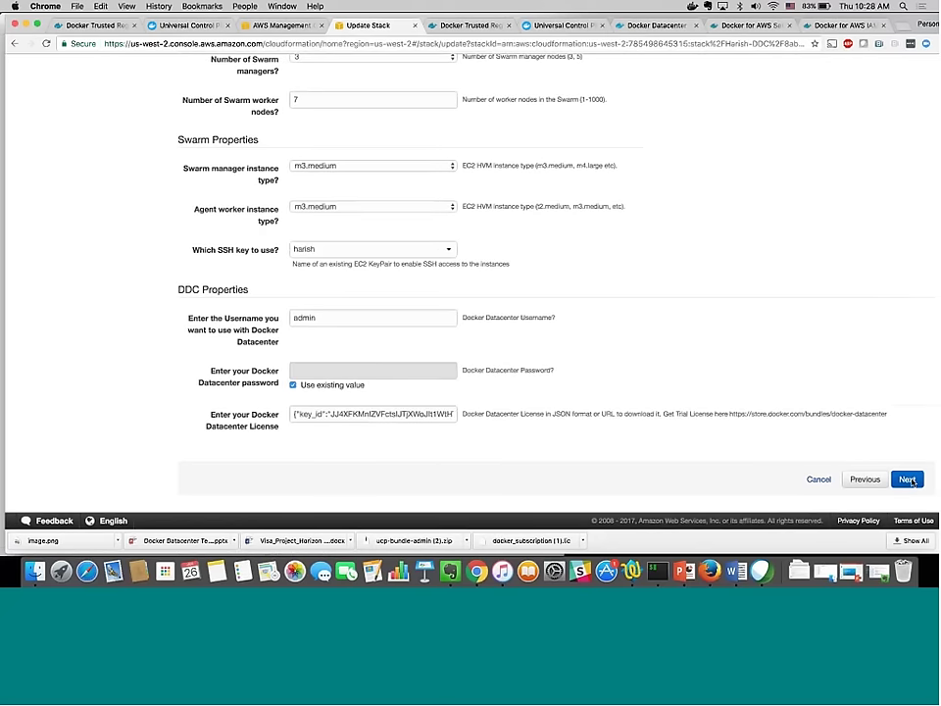
click(908, 479)
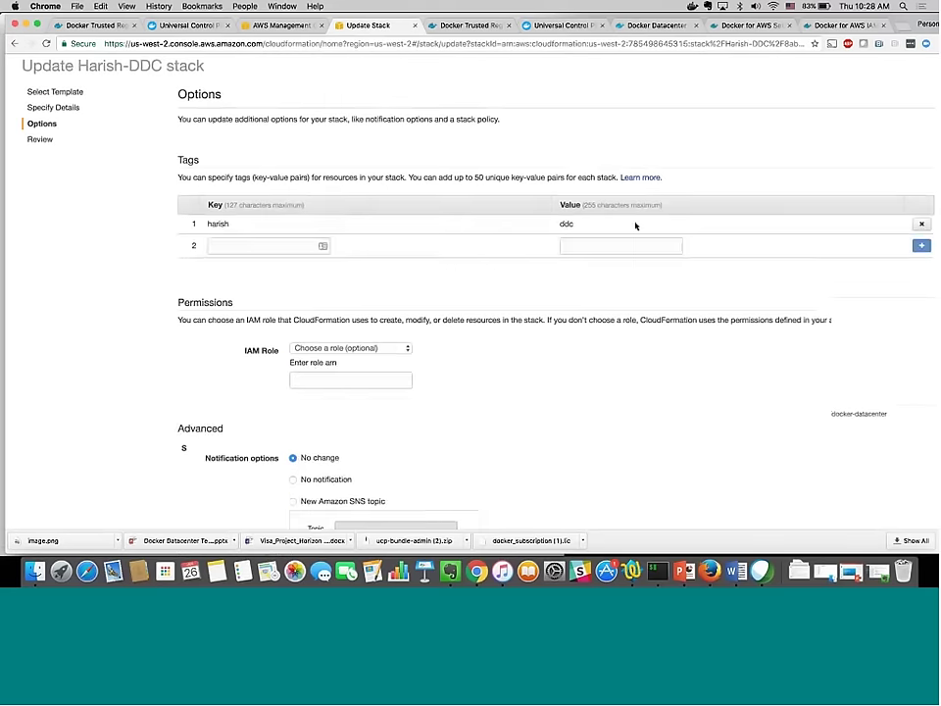
scroll(635, 227, down, 5)
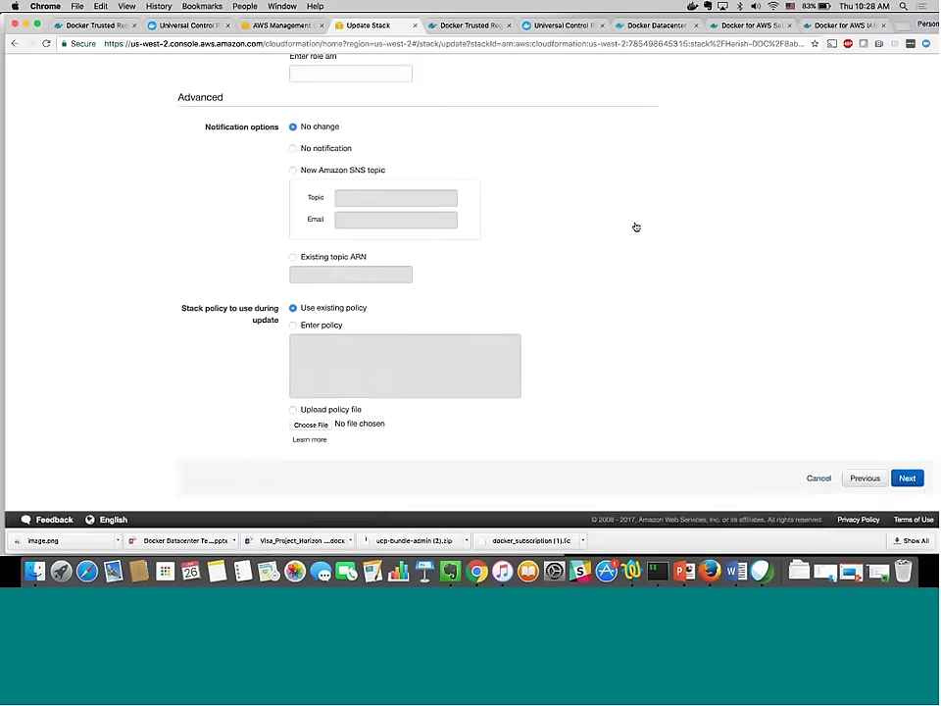
Return to the stack parameters, set the number of Swarm worker nodes to 9 with 3 managers kept, and continue to the options.
click(863, 479)
click(367, 217)
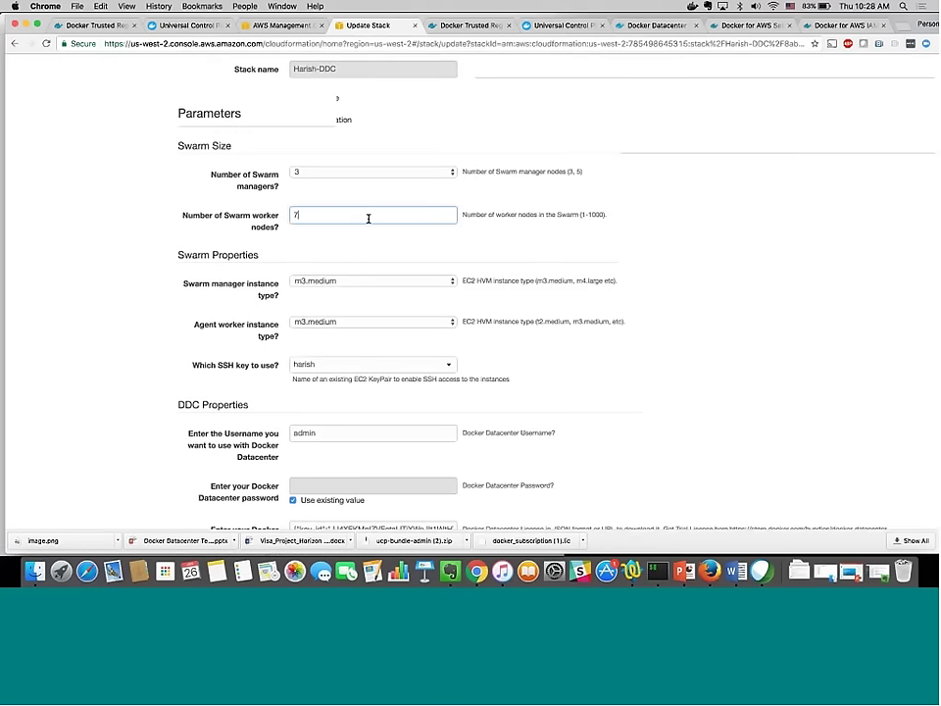
key(BackSpace)
text(9)
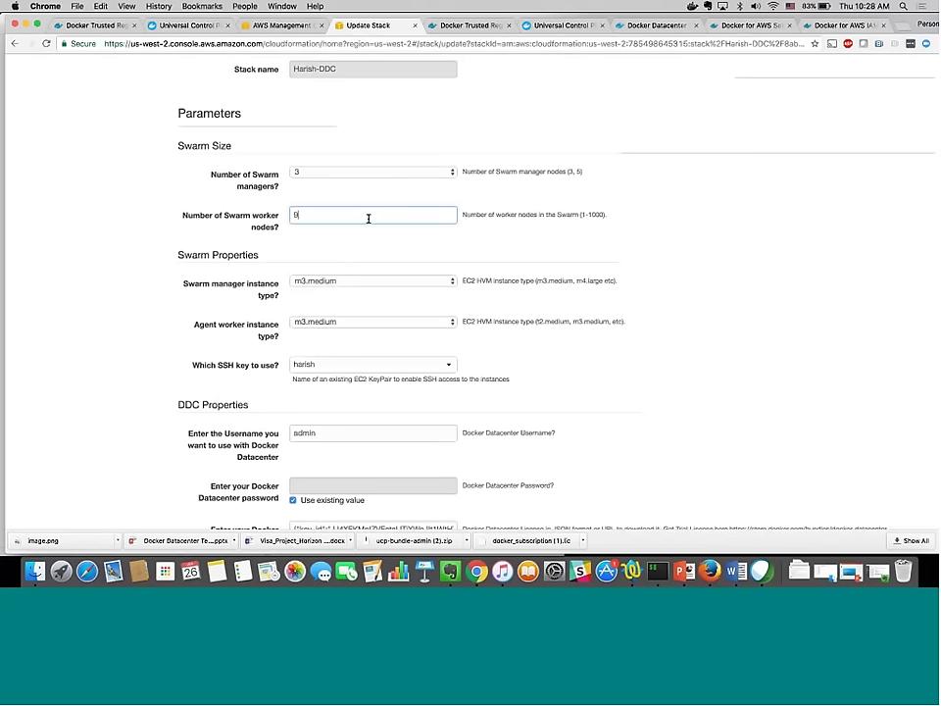
key(BackSpace)
text(8)
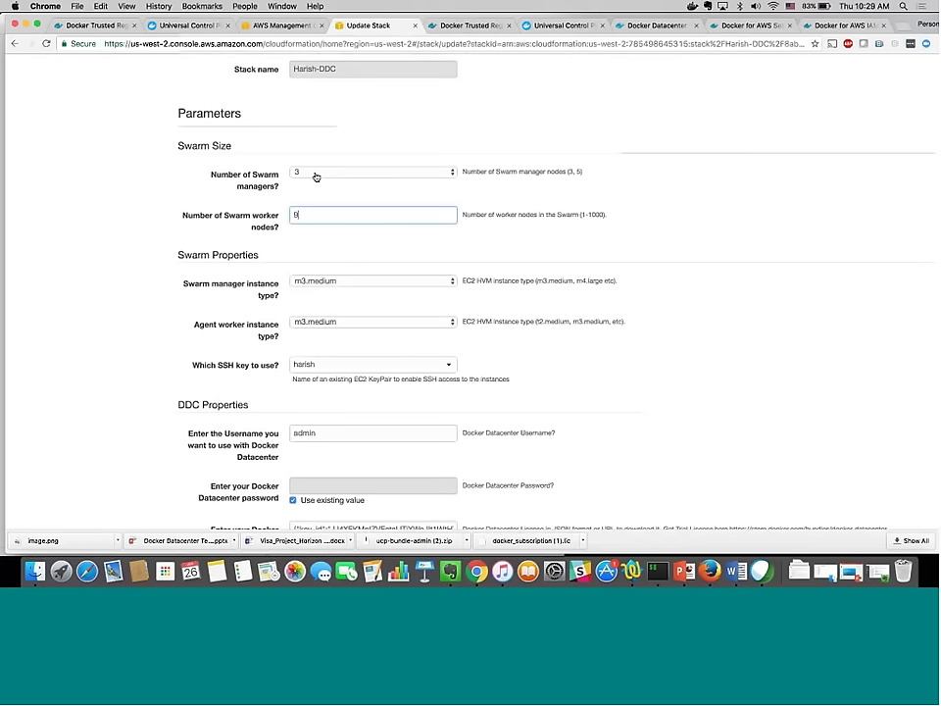
click(315, 175)
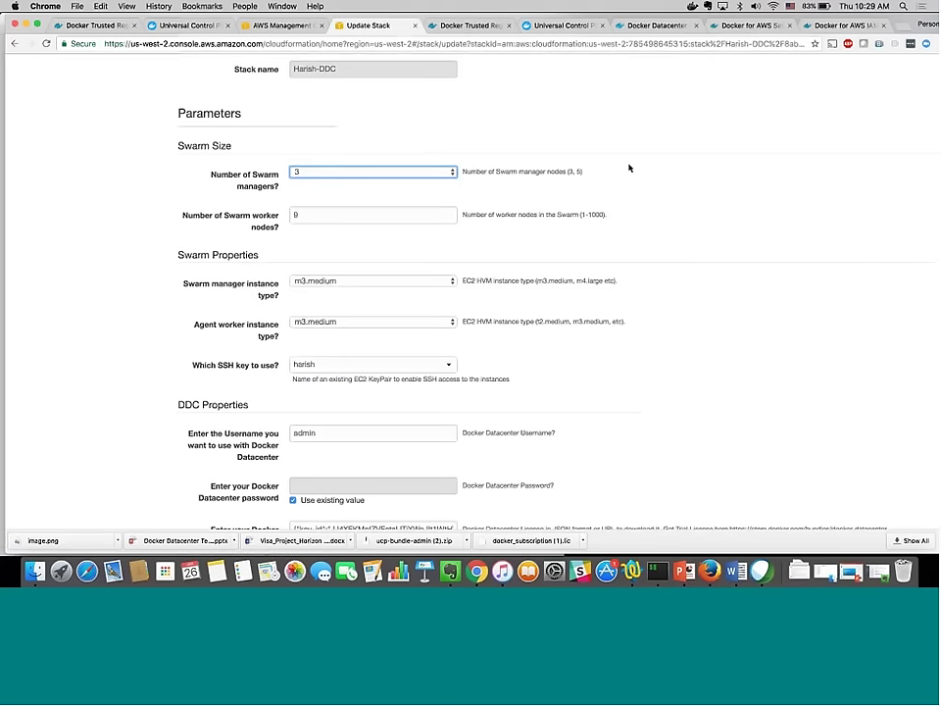
scroll(407, 237, down, 3)
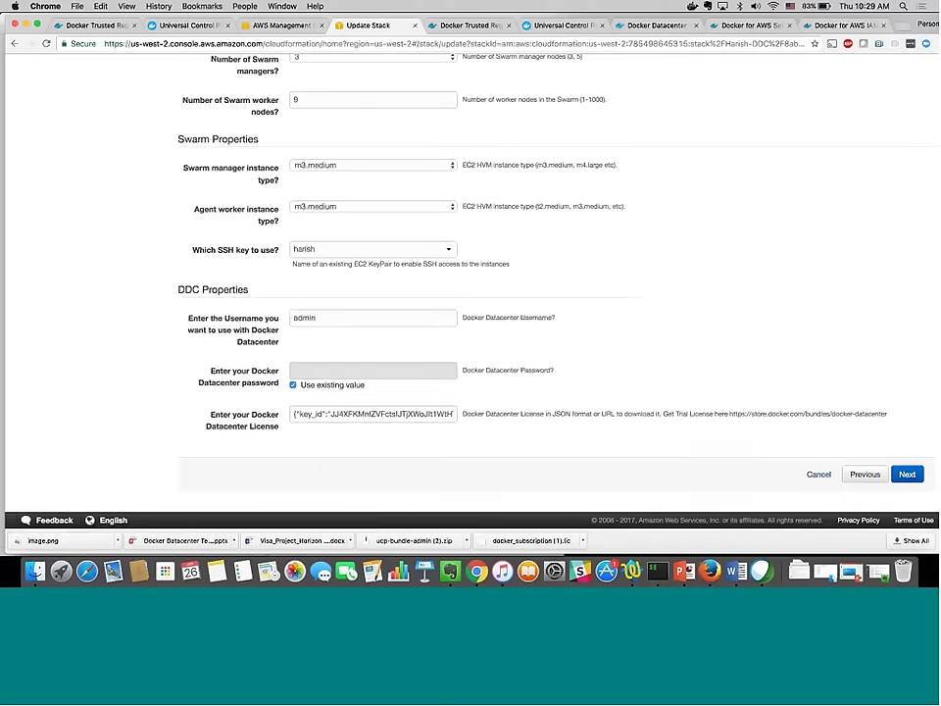
click(906, 474)
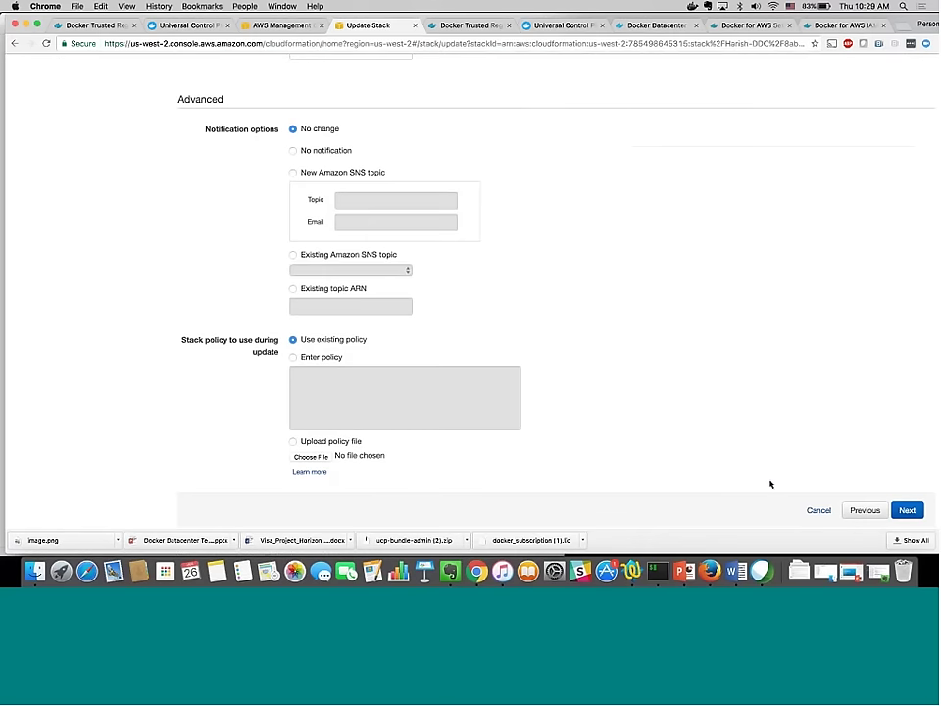
Switch to iTerm, copy the ssh login command from the vim notes and list the files in the webinar-d4aws directory.
click(658, 571)
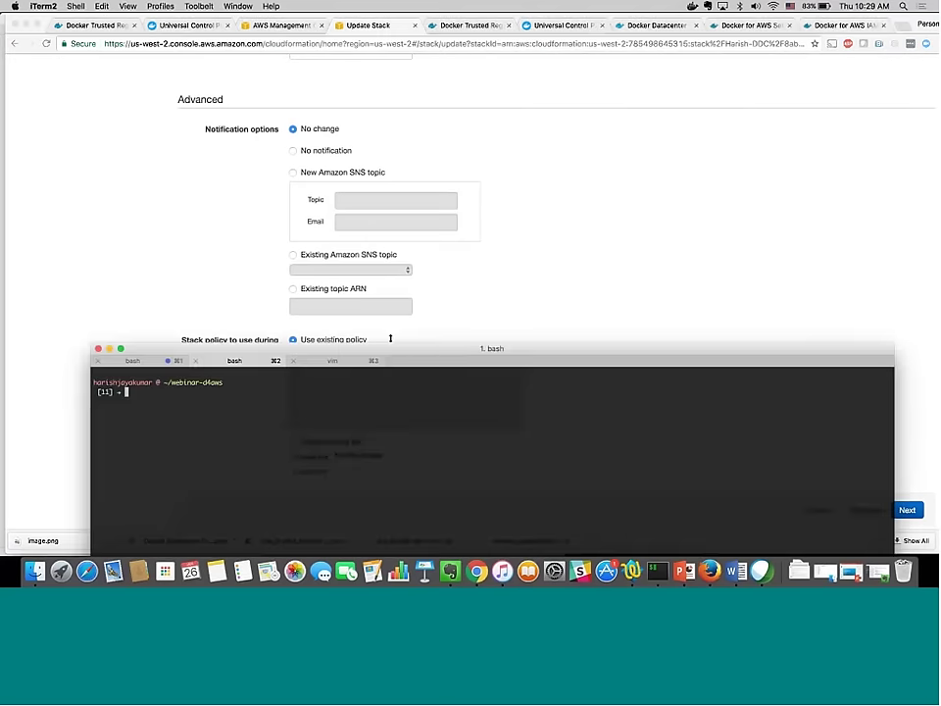
drag(392, 260, 389, 110)
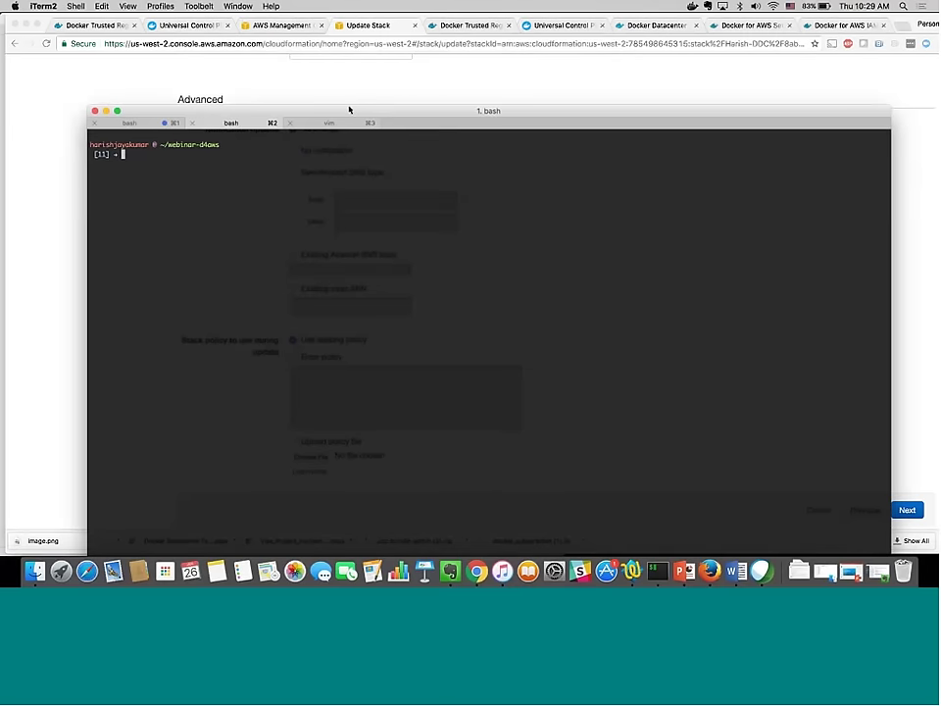
click(349, 122)
key(i)
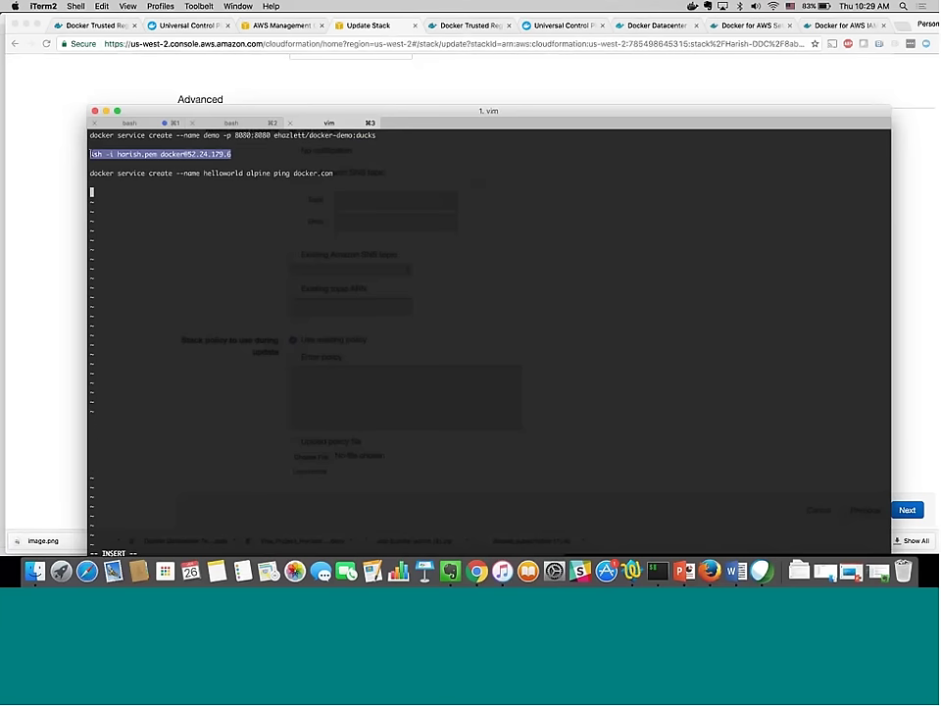
key(super+2)
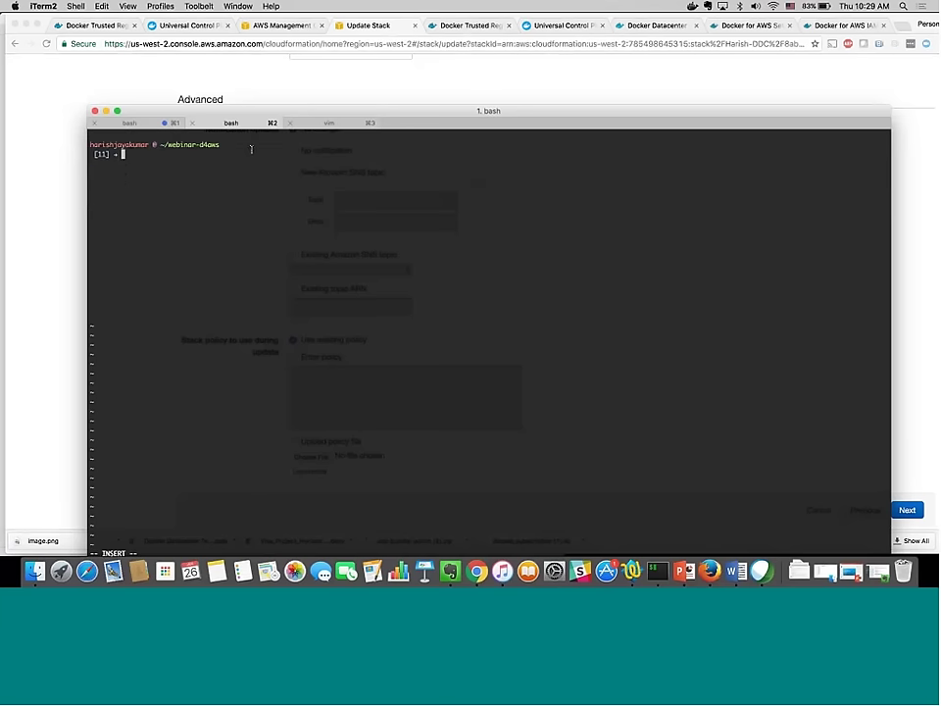
text(ls)
key(Return)
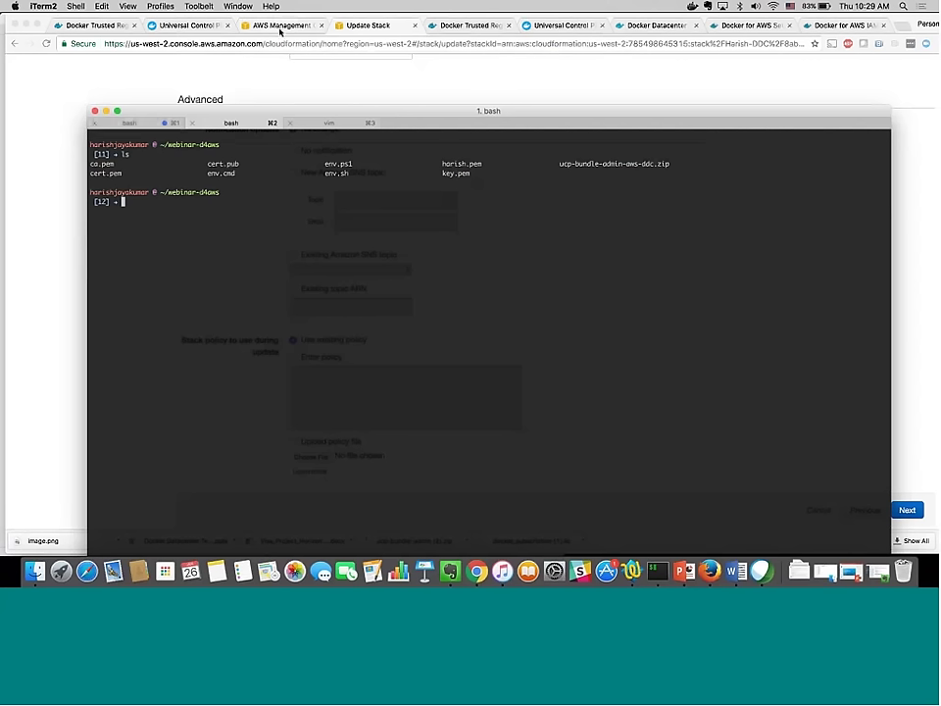
click(279, 27)
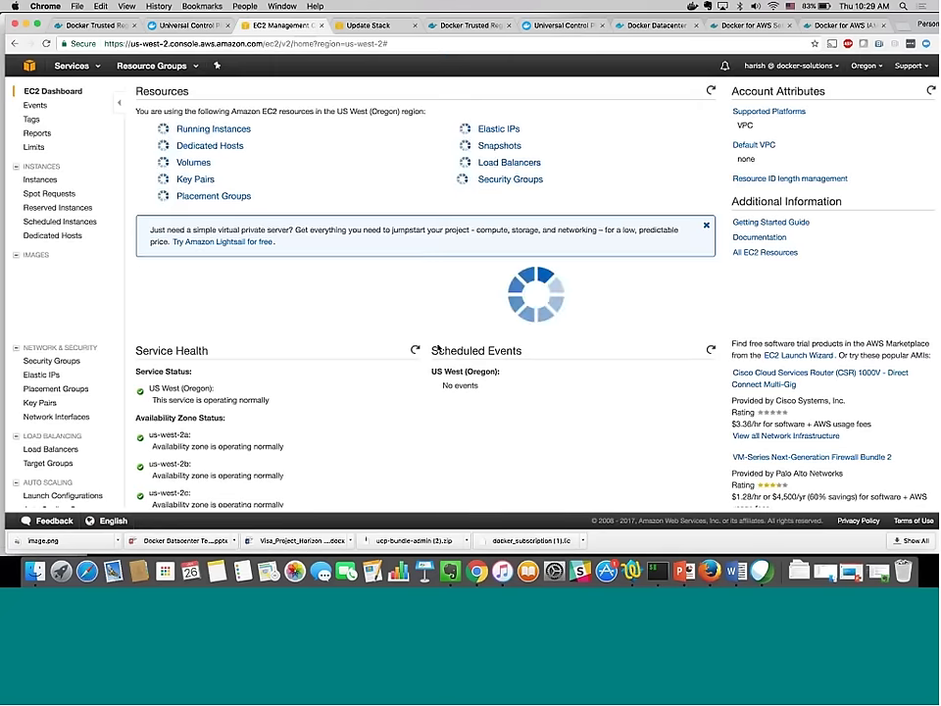
click(241, 133)
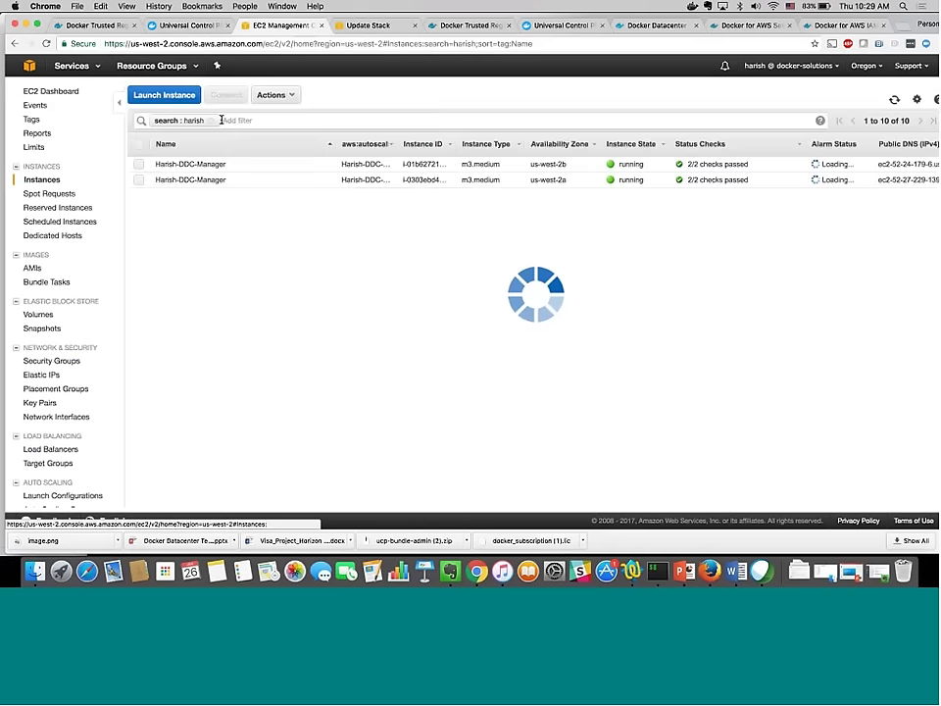
click(657, 573)
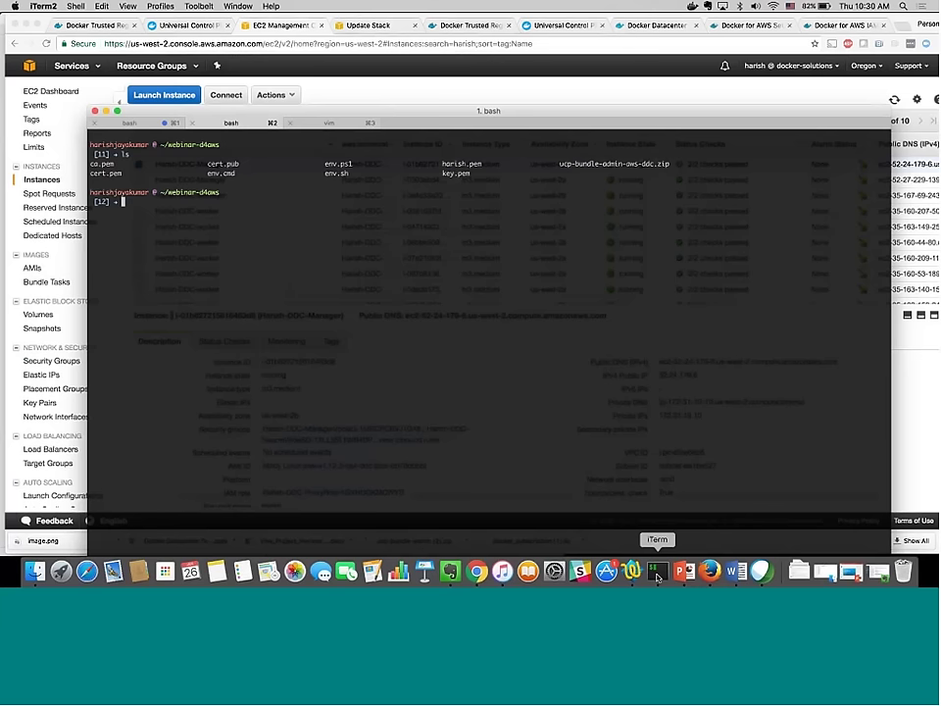
key(super+v)
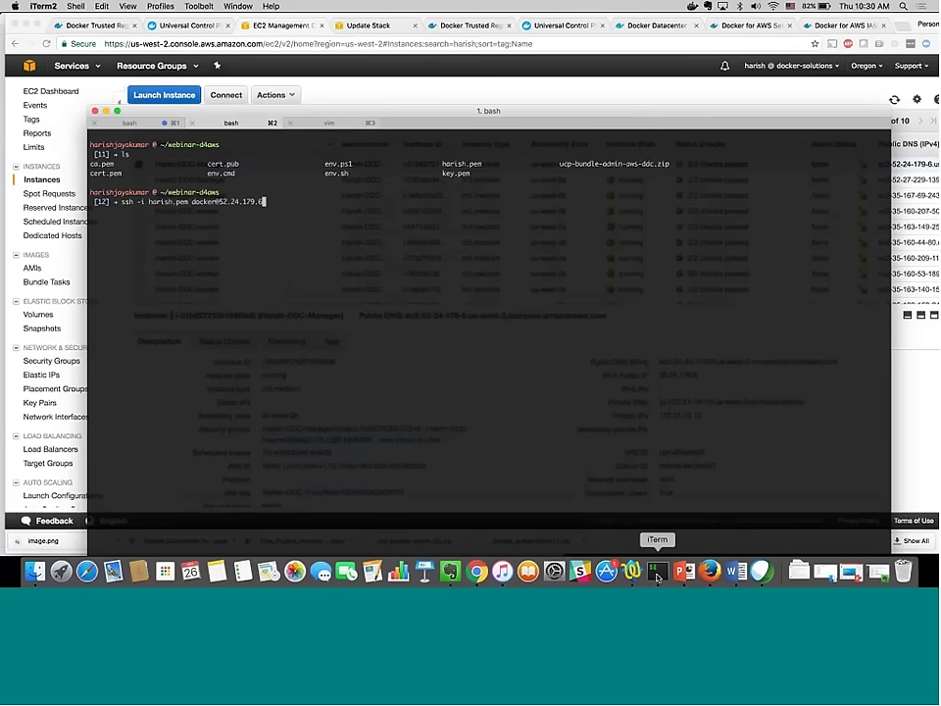
key(Return)
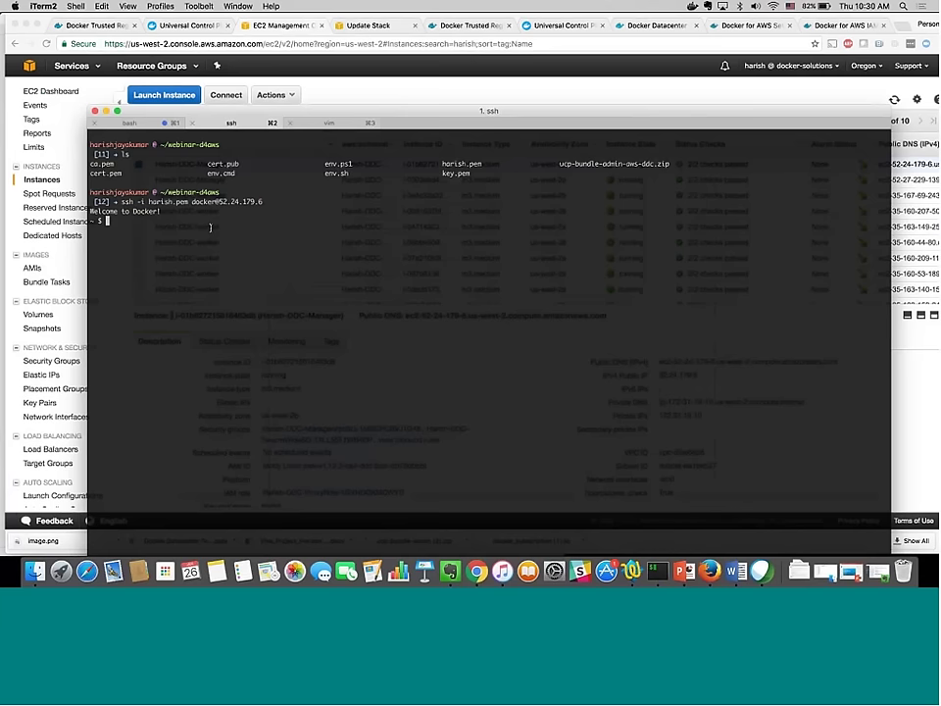
List the manager's running containers with docker ps, examine them in enlarged text and hide the terminal.
text(docker ps)
key(Return)
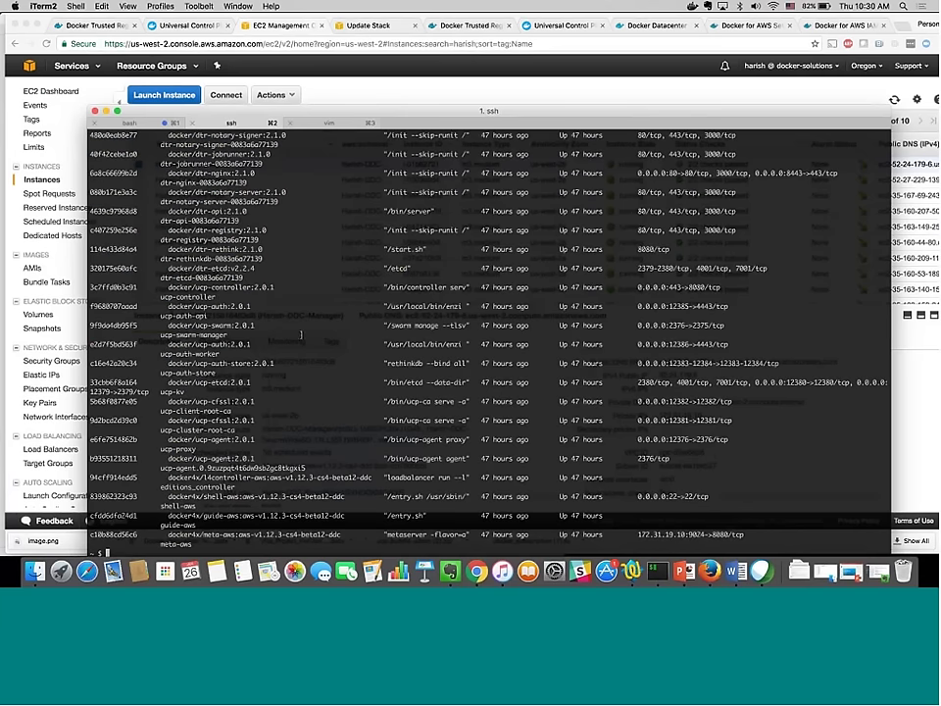
scroll(301, 335, up, 5)
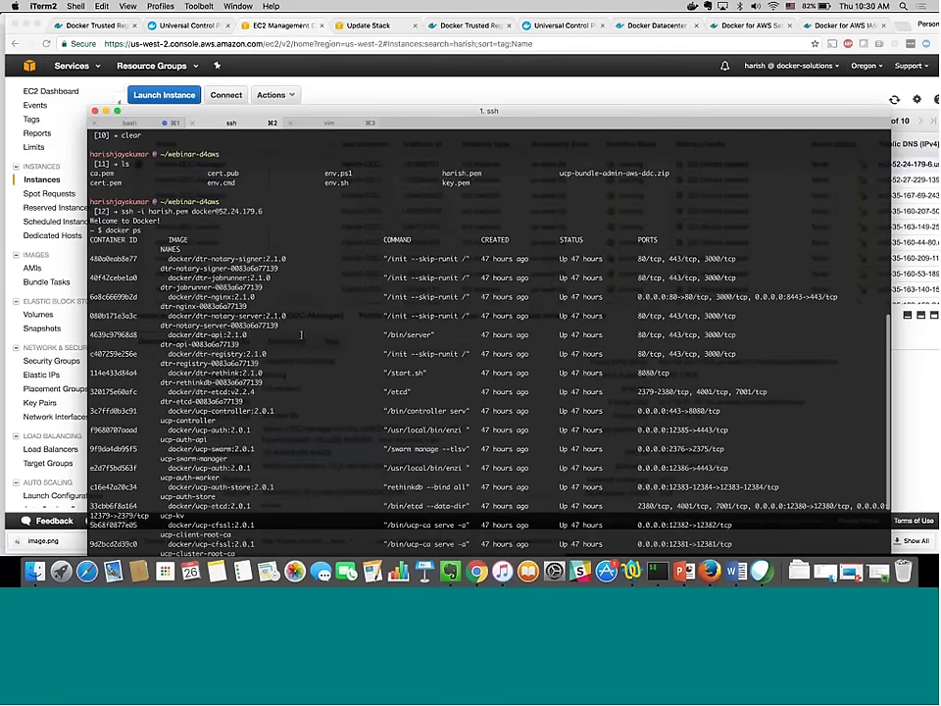
scroll(301, 335, down, 3)
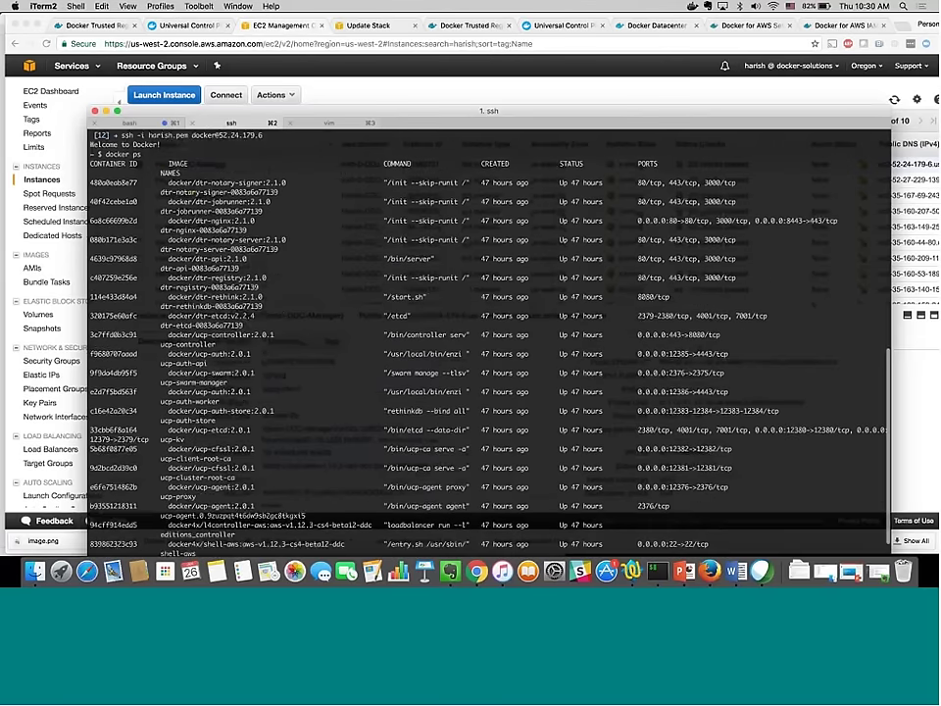
key(super+equal)
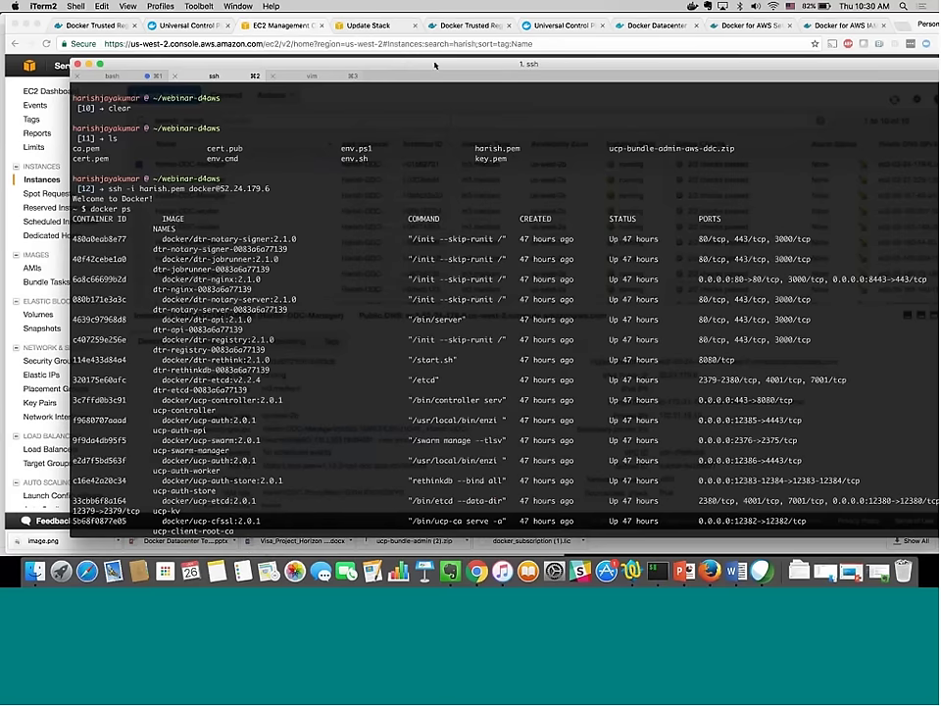
drag(387, 46, 353, 35)
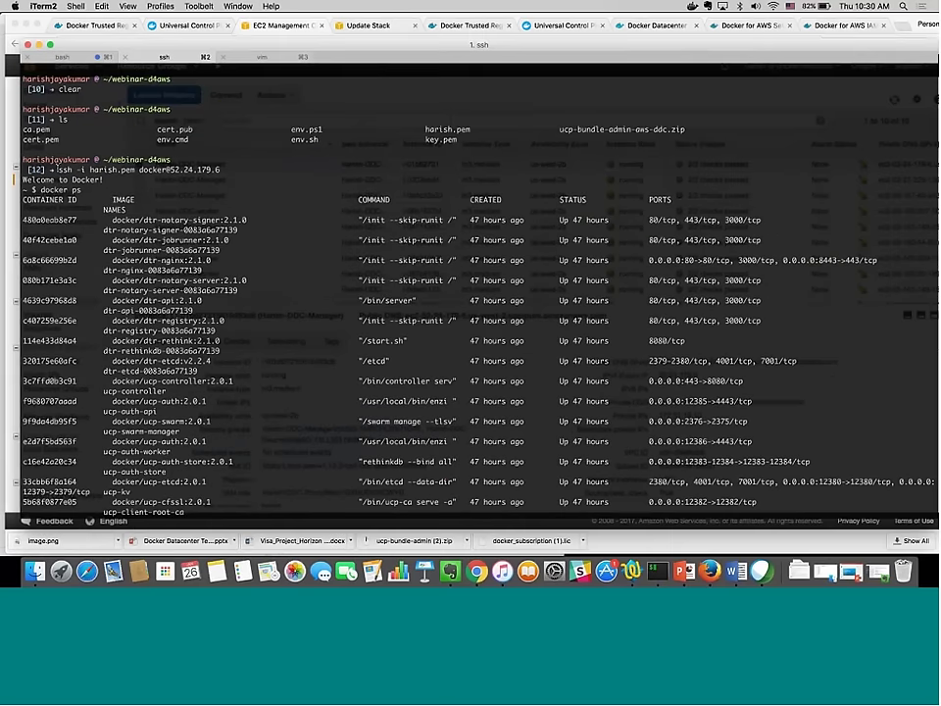
drag(57, 169, 228, 169)
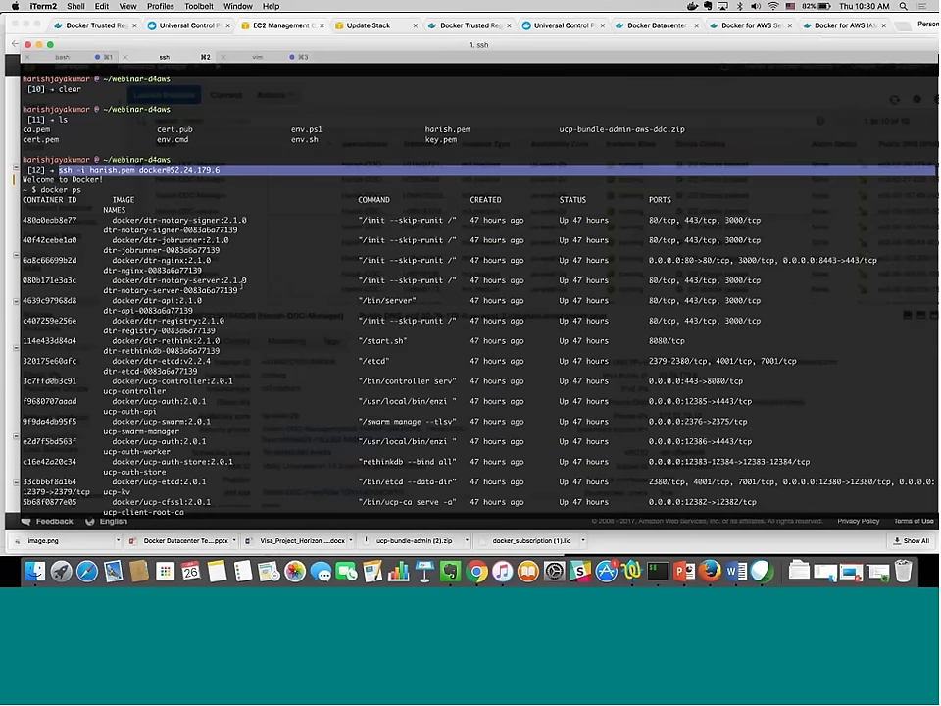
scroll(240, 283, down, 3)
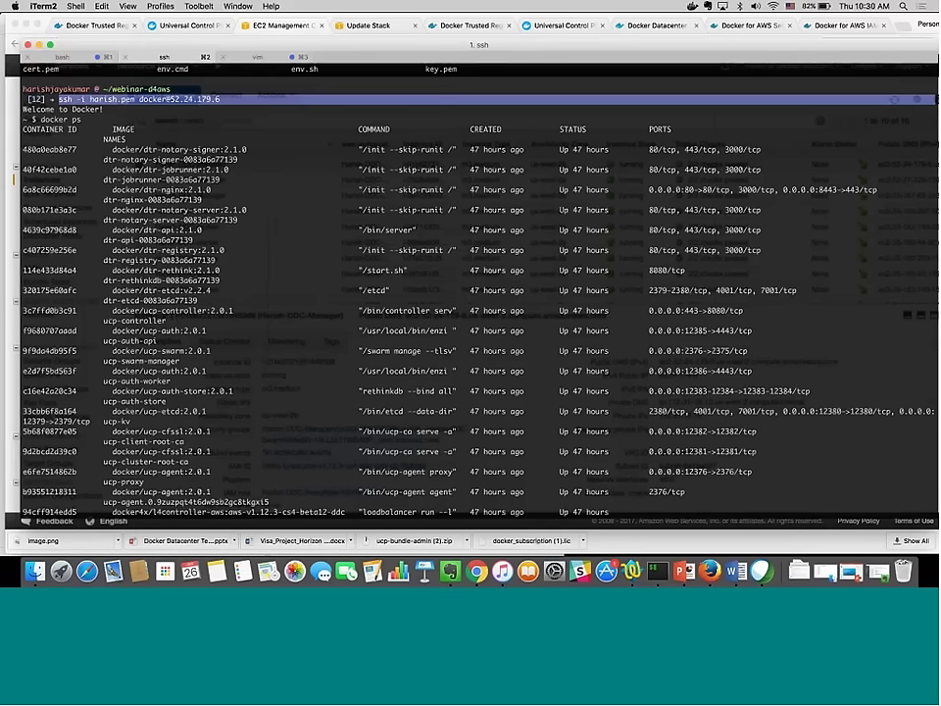
drag(395, 44, 407, 117)
key(super+h)
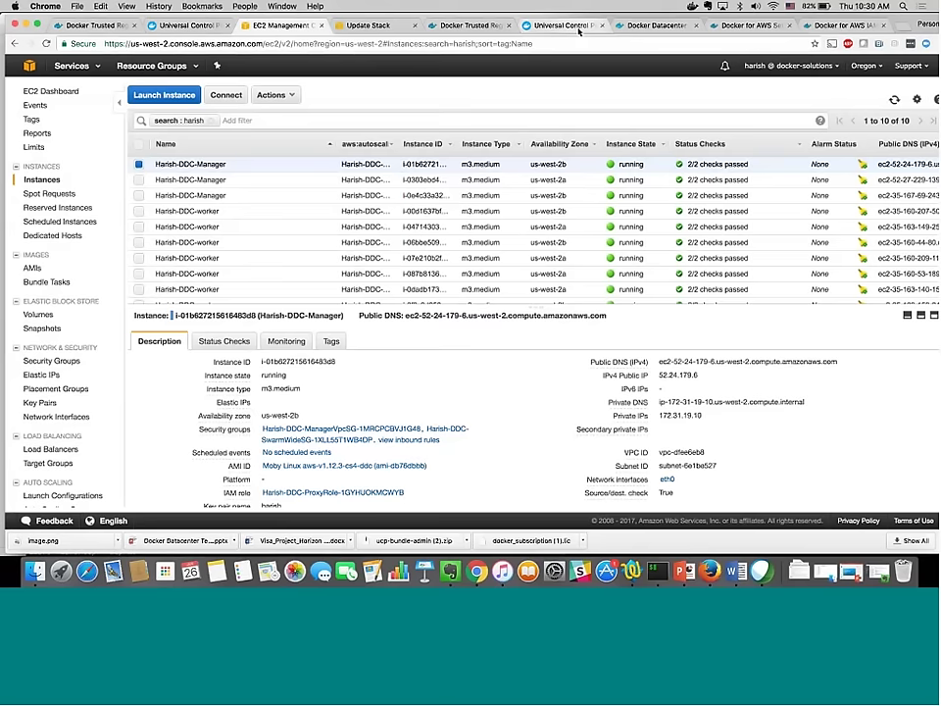
In Universal Control Plane, examine node ip-172-31-3-253's details, engine, tasks and agent log, and list the networks.
click(565, 25)
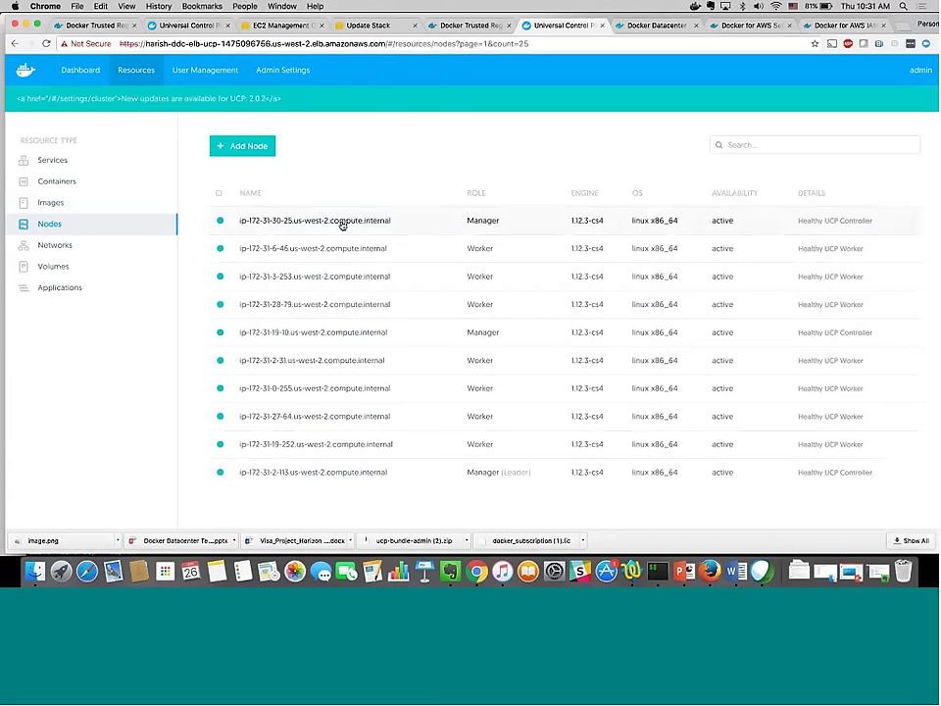
click(343, 275)
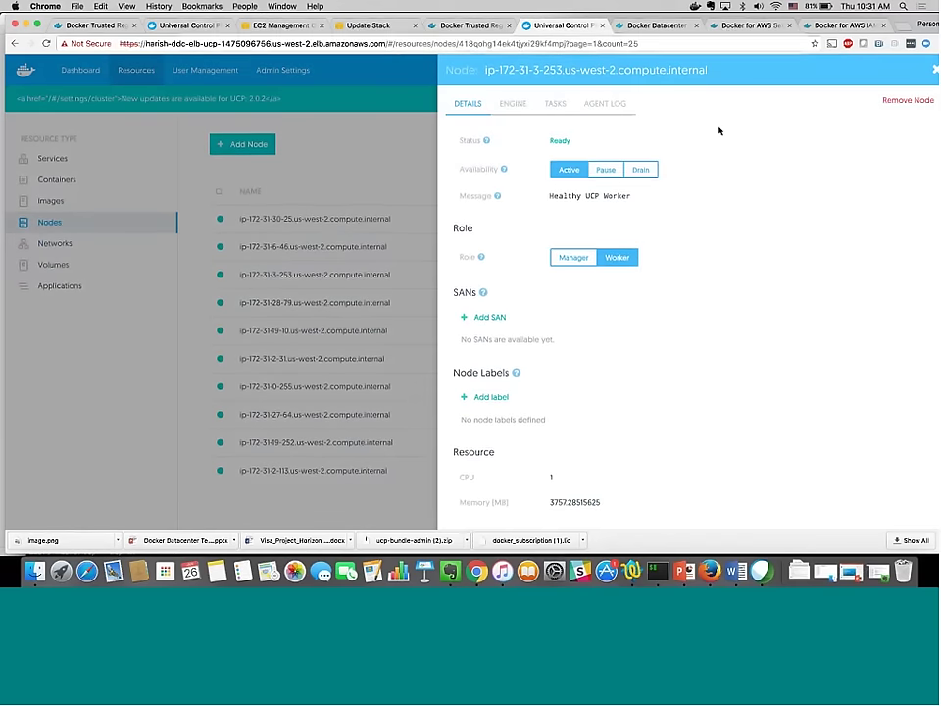
click(513, 104)
click(555, 104)
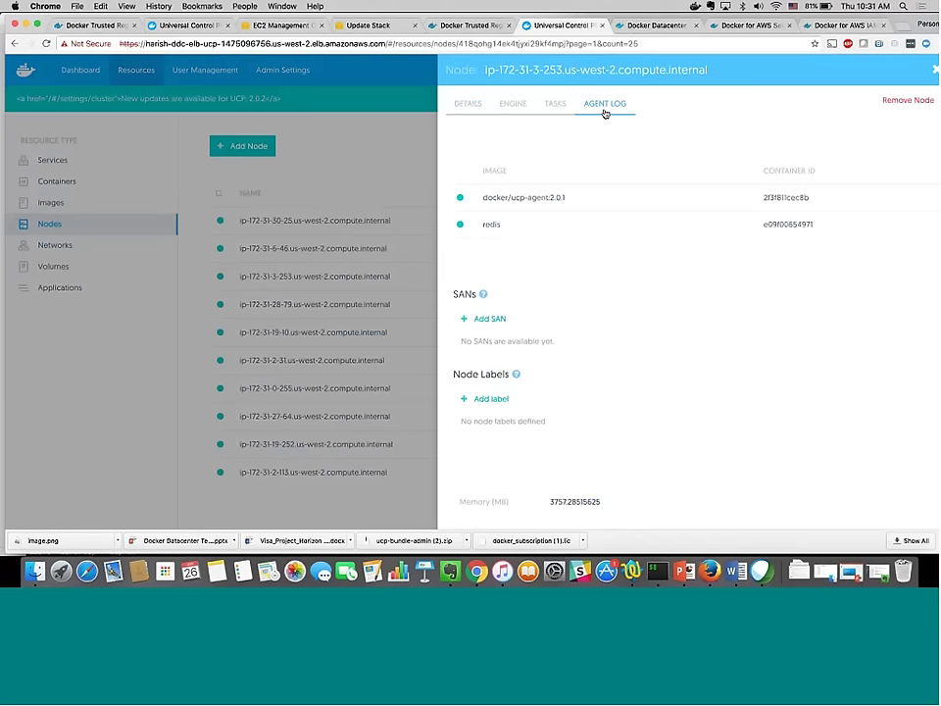
click(605, 106)
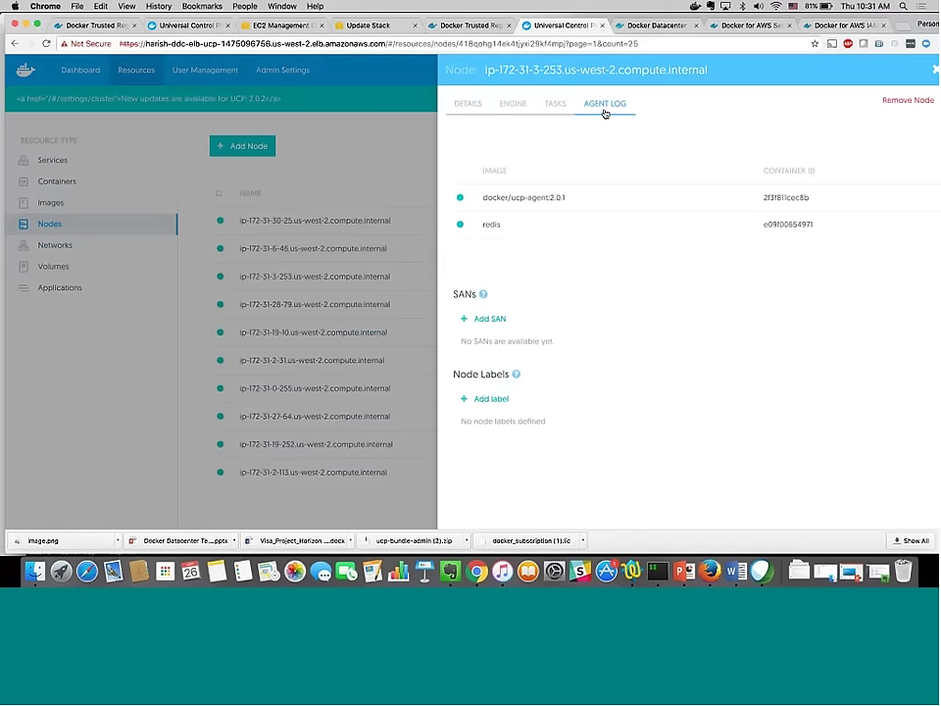
click(407, 152)
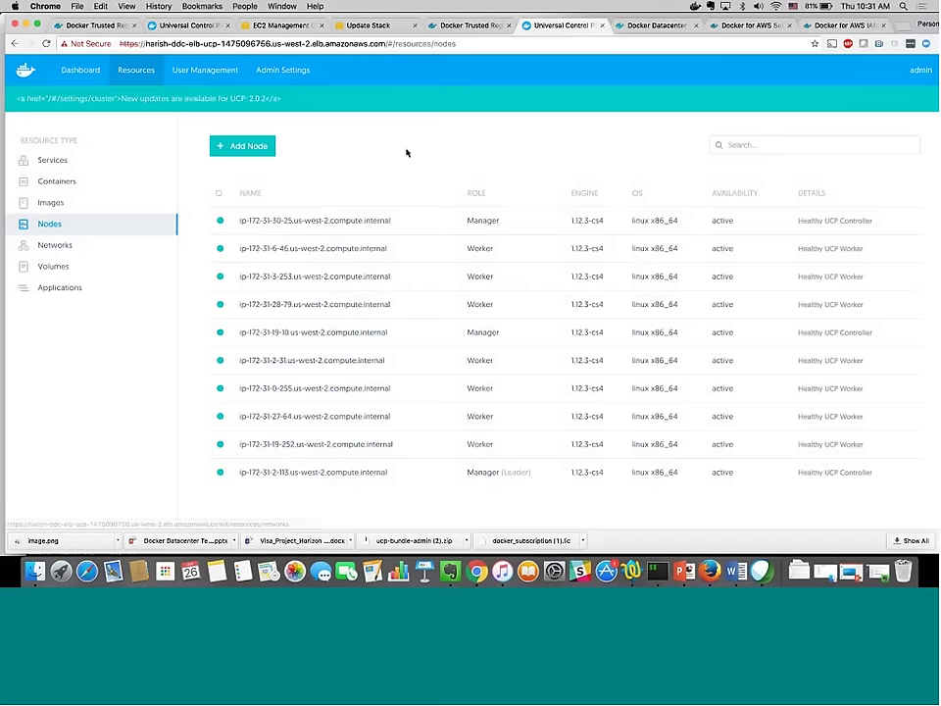
click(130, 257)
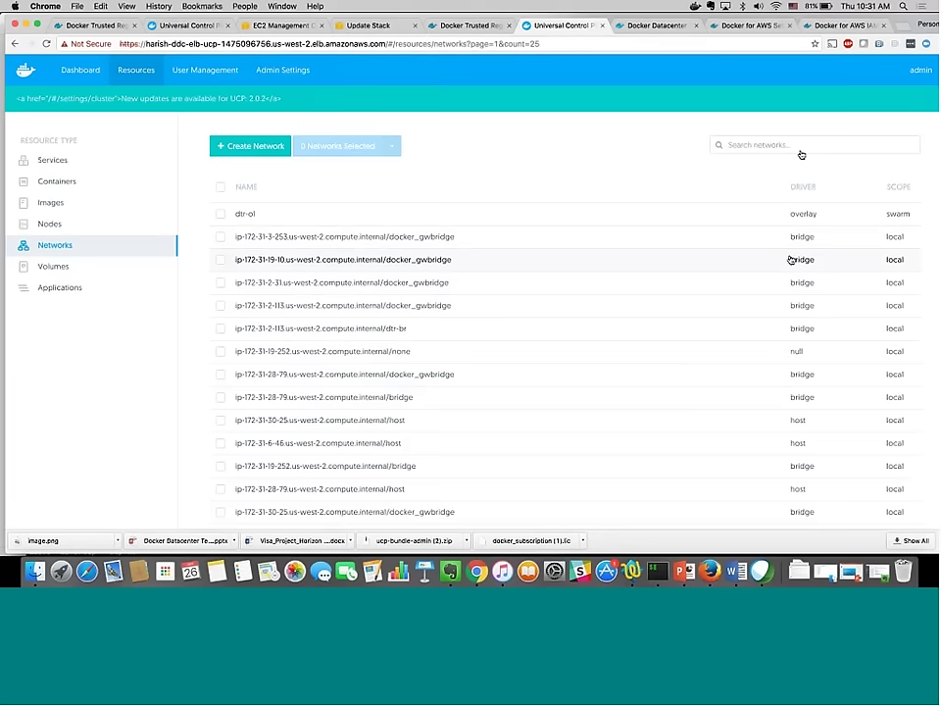
List the deployed applications in UCP, look at the form for deploying a compose.yml application and close it.
click(79, 289)
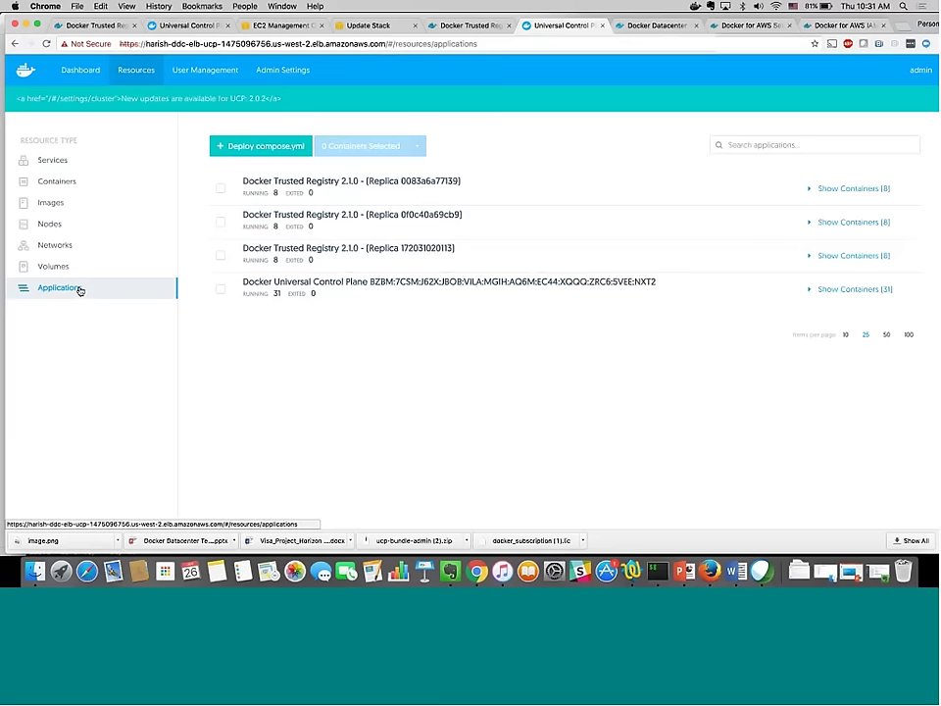
click(267, 147)
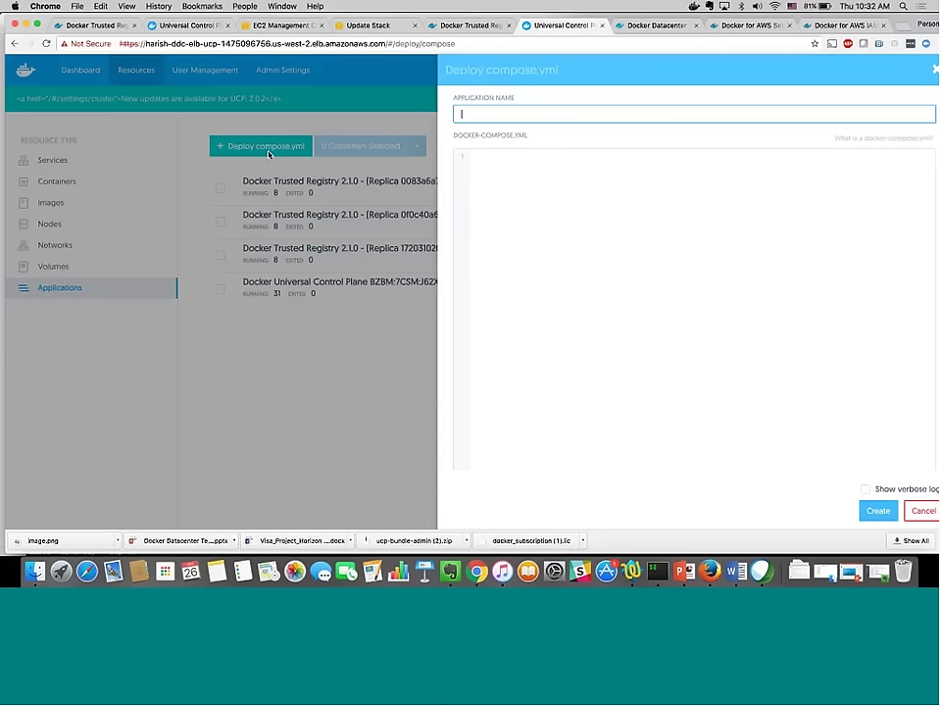
click(934, 69)
Show the admin account's profile page and examine its permissions and client bundles sections.
click(921, 70)
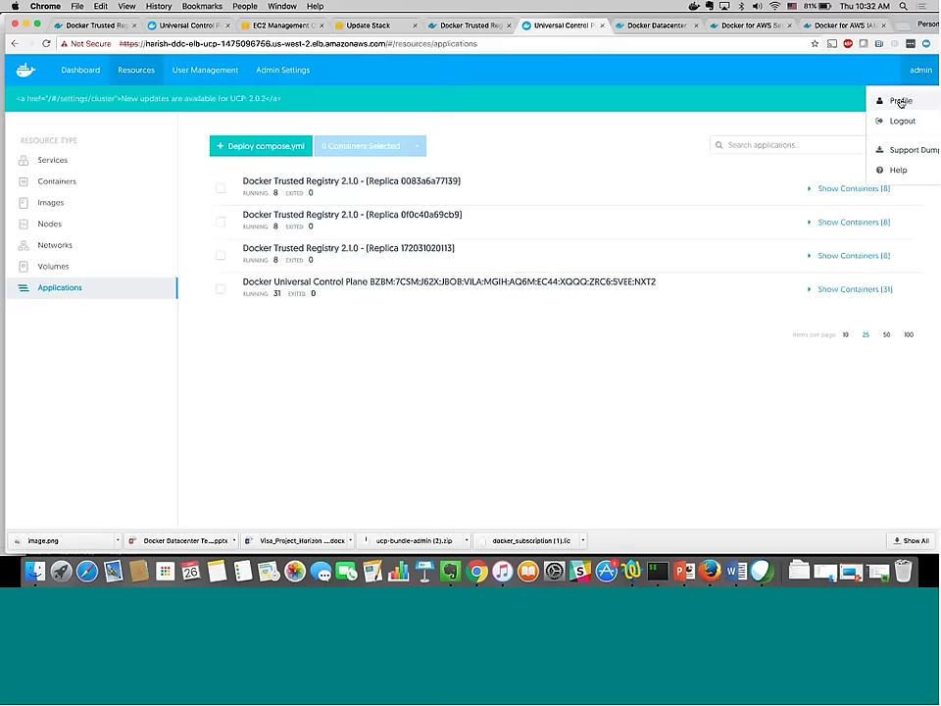
click(899, 101)
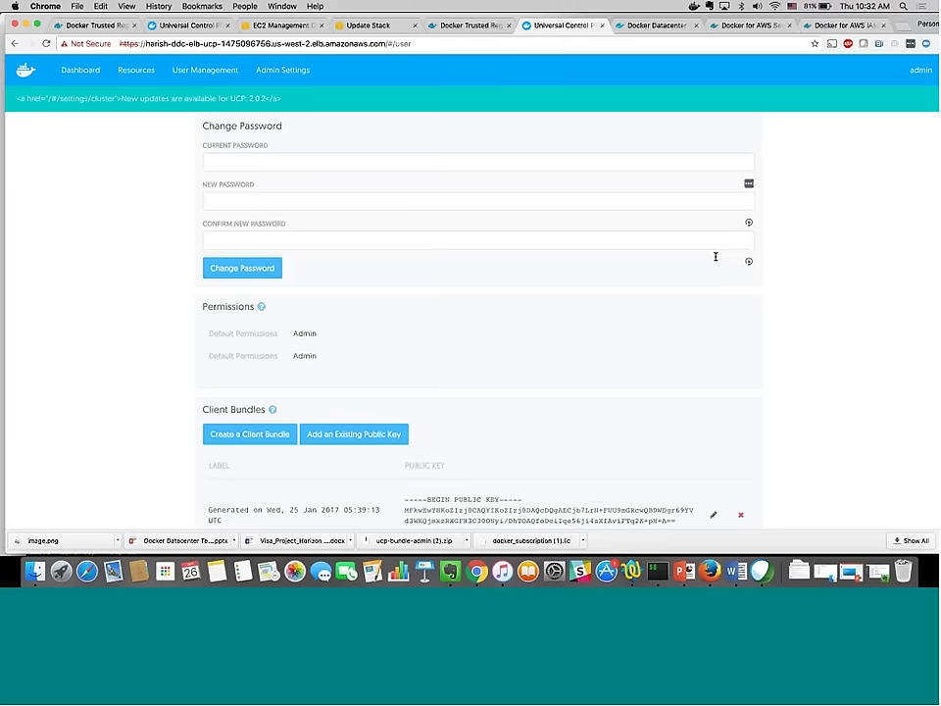
scroll(716, 257, down, 2)
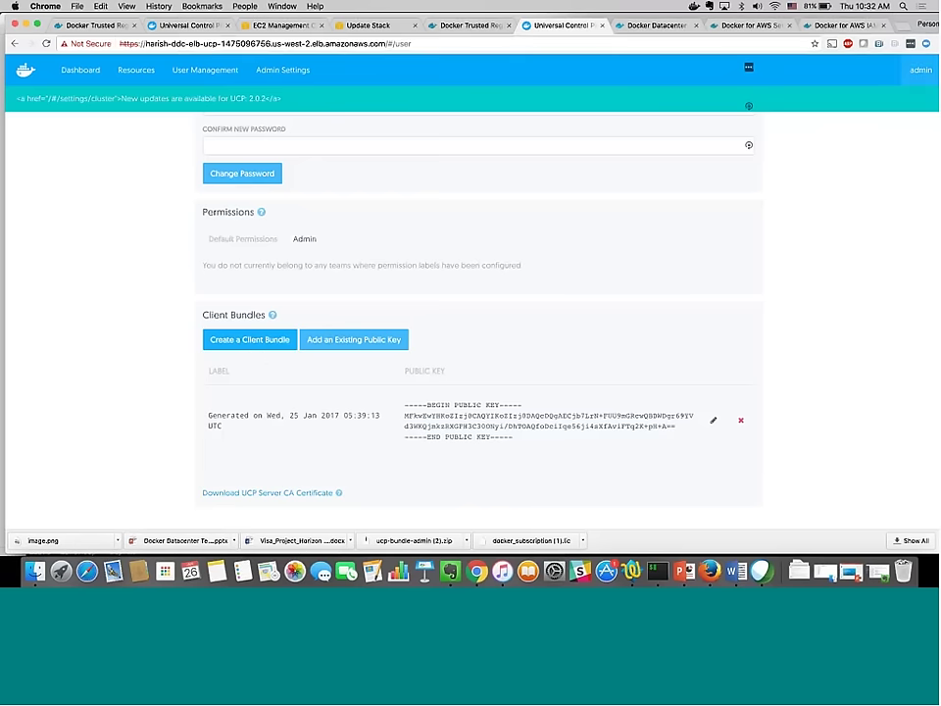
Show the list of all users in UCP and return to the admin profile page.
click(201, 72)
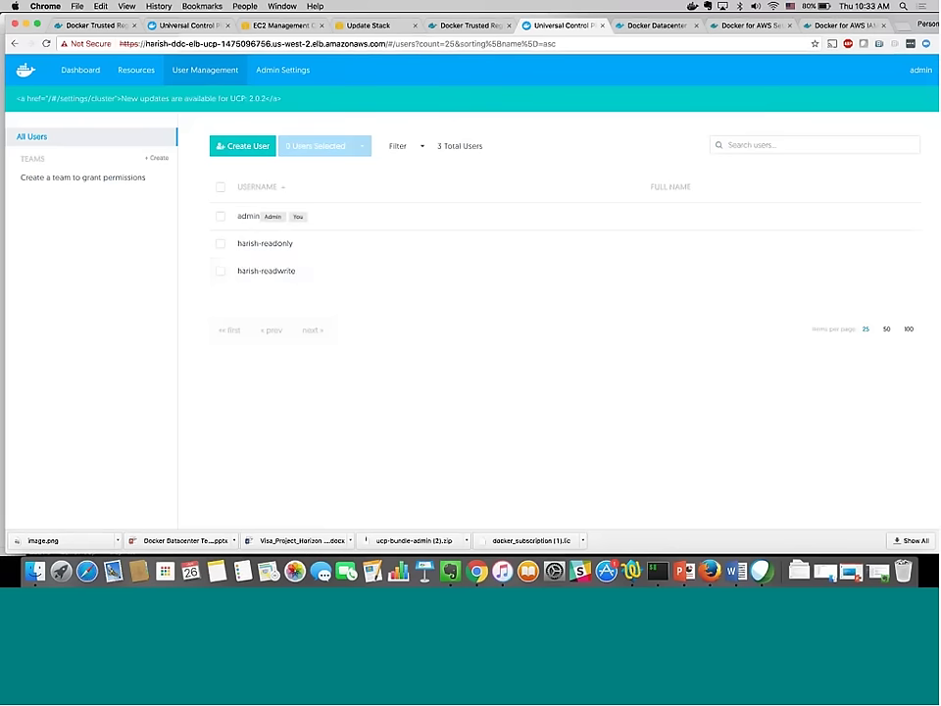
click(916, 74)
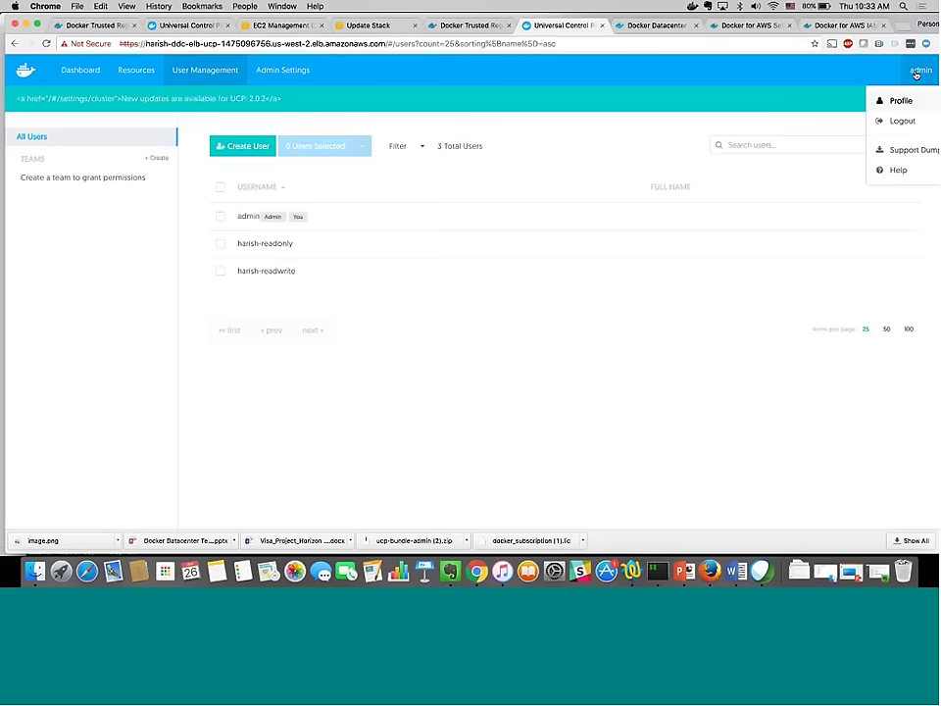
click(900, 100)
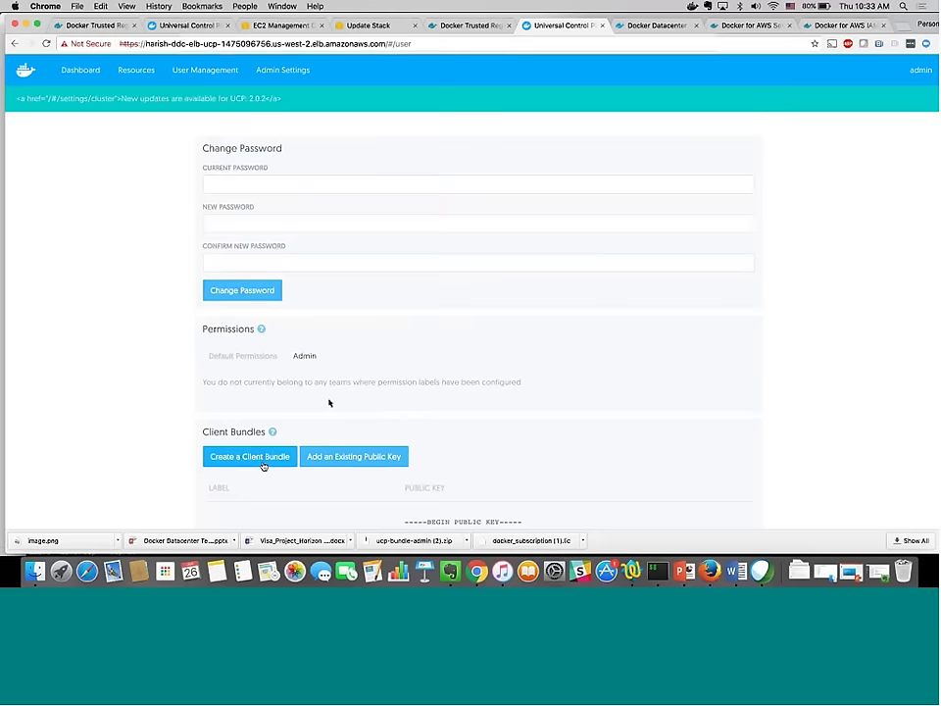
Switch to iTerm, move its window higher on the screen and exit the SSH session on the manager.
click(657, 570)
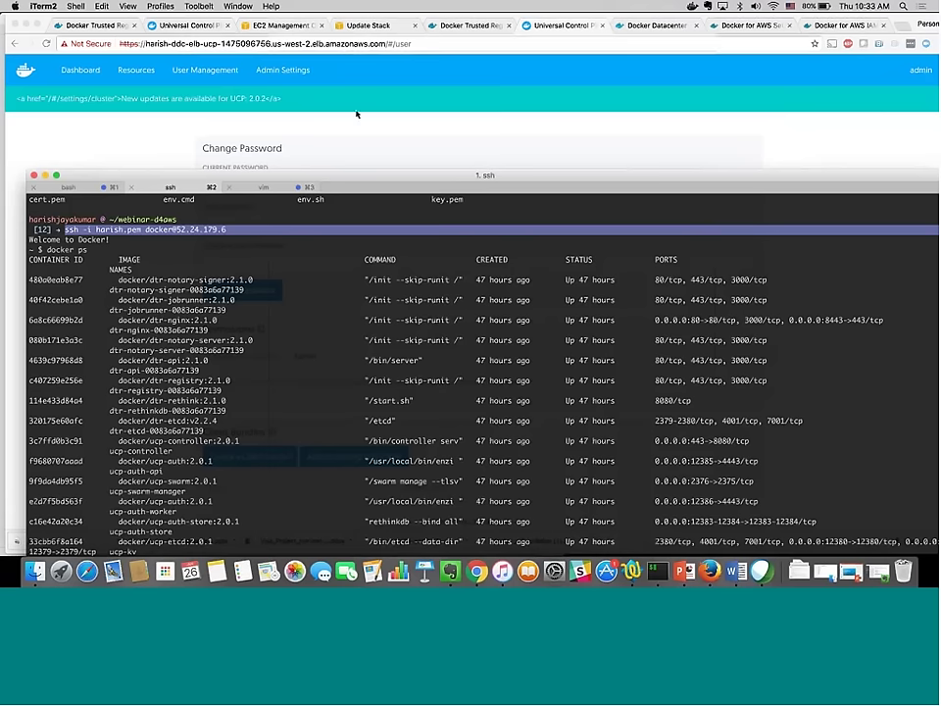
drag(180, 191, 180, 75)
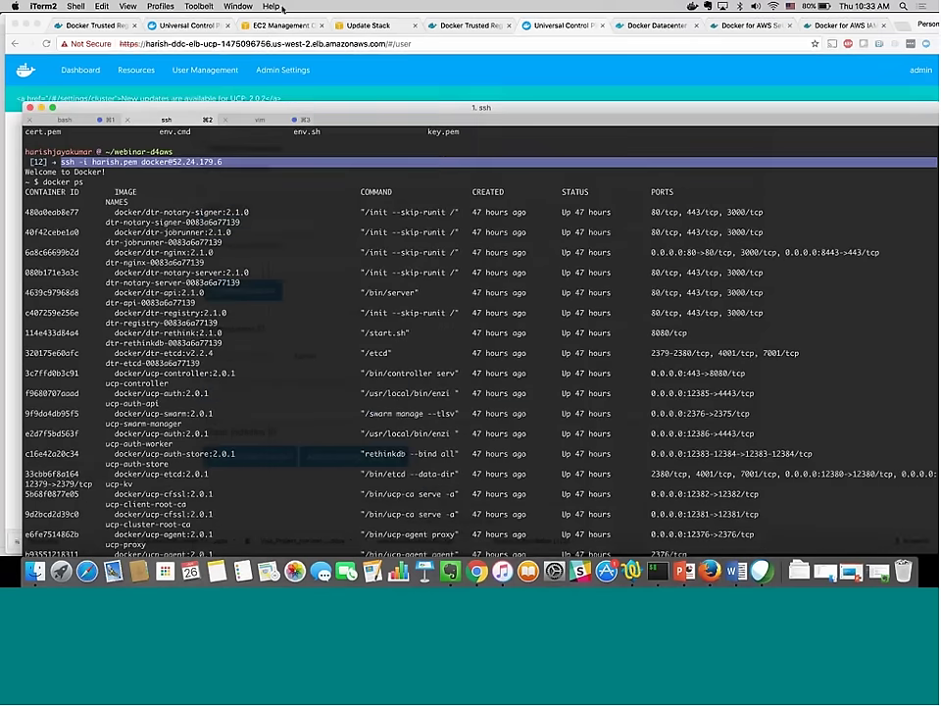
key(super+1)
click(181, 74)
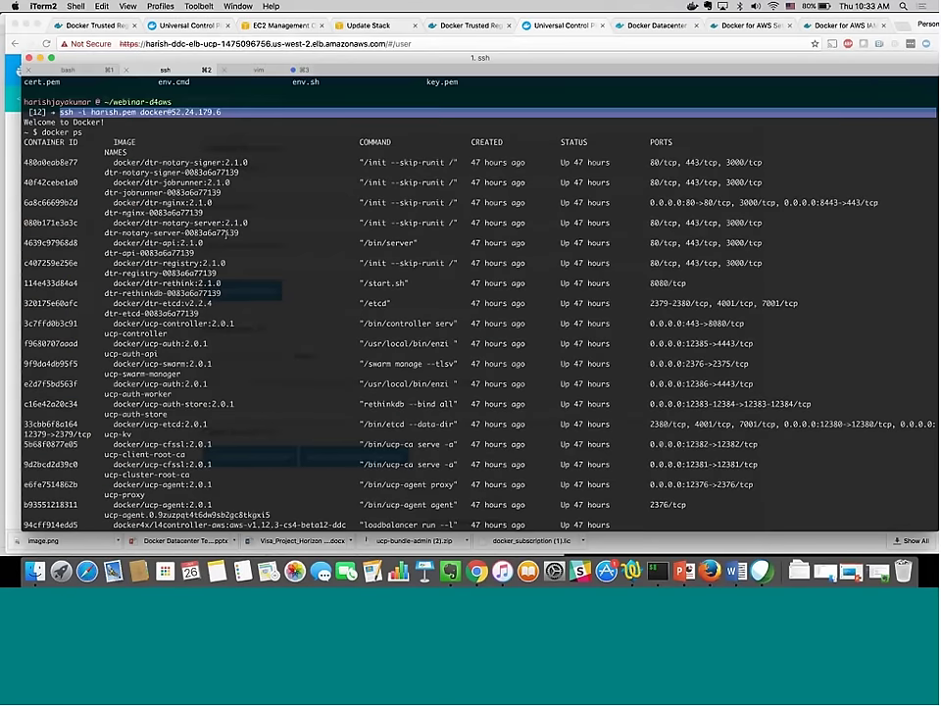
text(d)
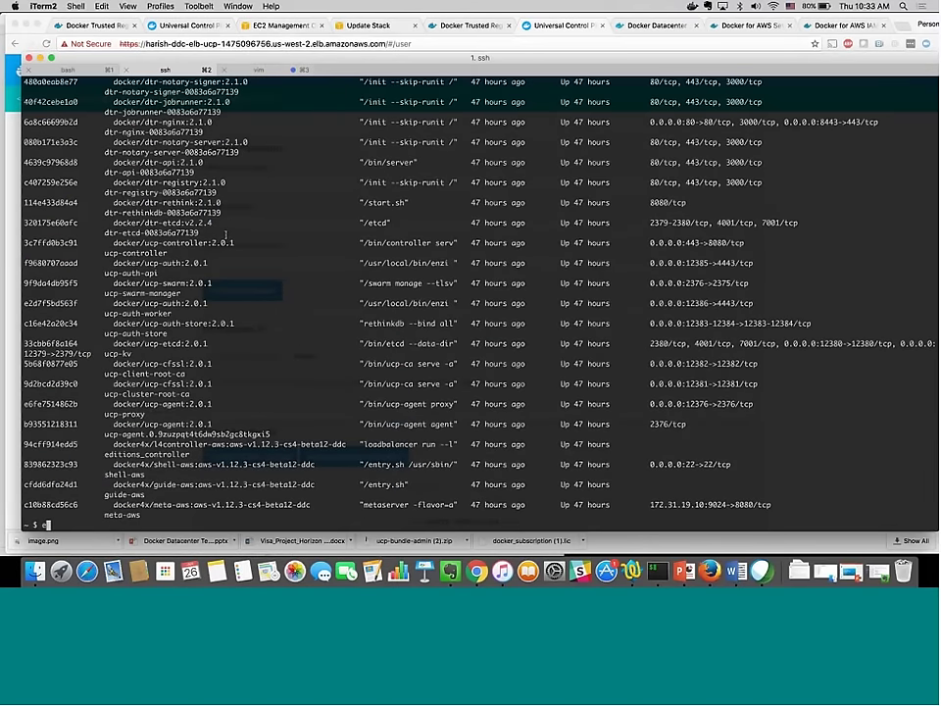
text(xit)
key(Return)
Clear the terminal, list the webinar-d4aws directory and point out ucp-bundle-admin-aws-ddc.zip and its extracted files.
text(clear)
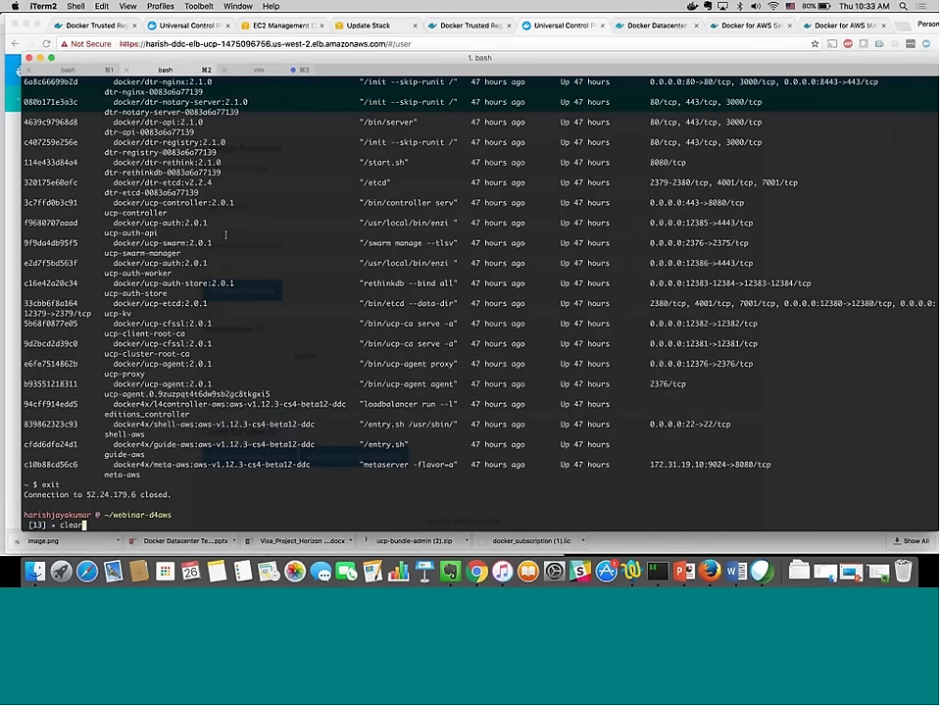
key(Return)
text(ls)
key(Return)
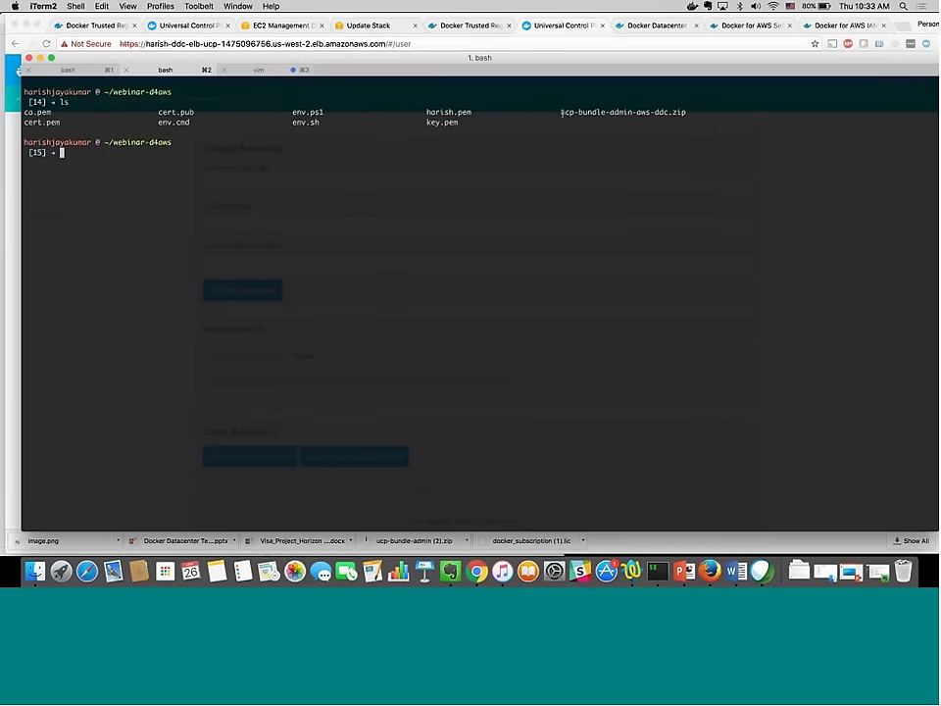
drag(562, 113, 689, 113)
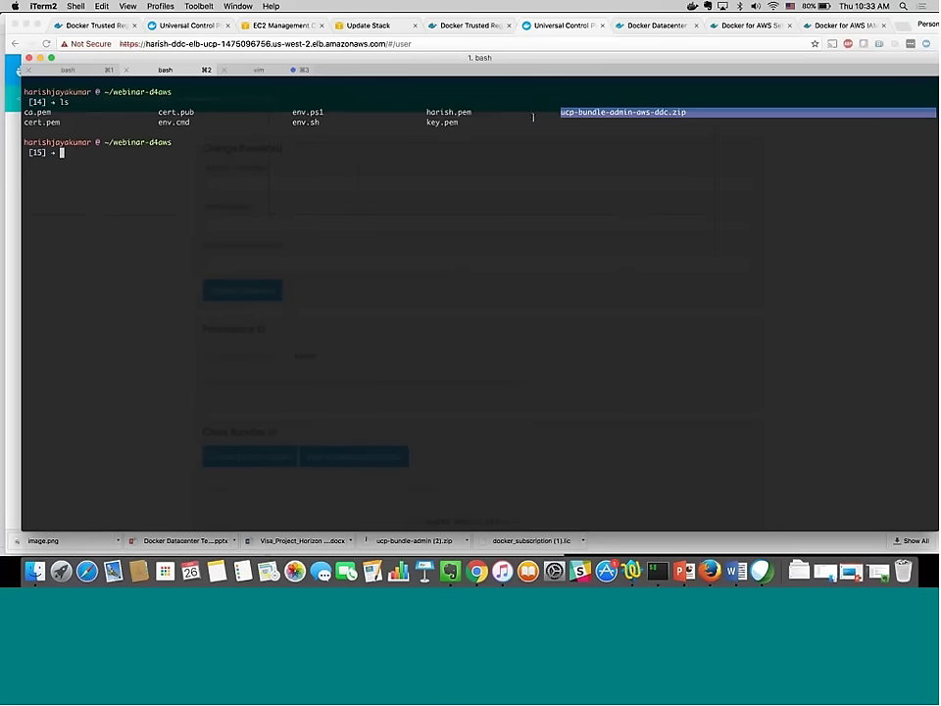
click(382, 147)
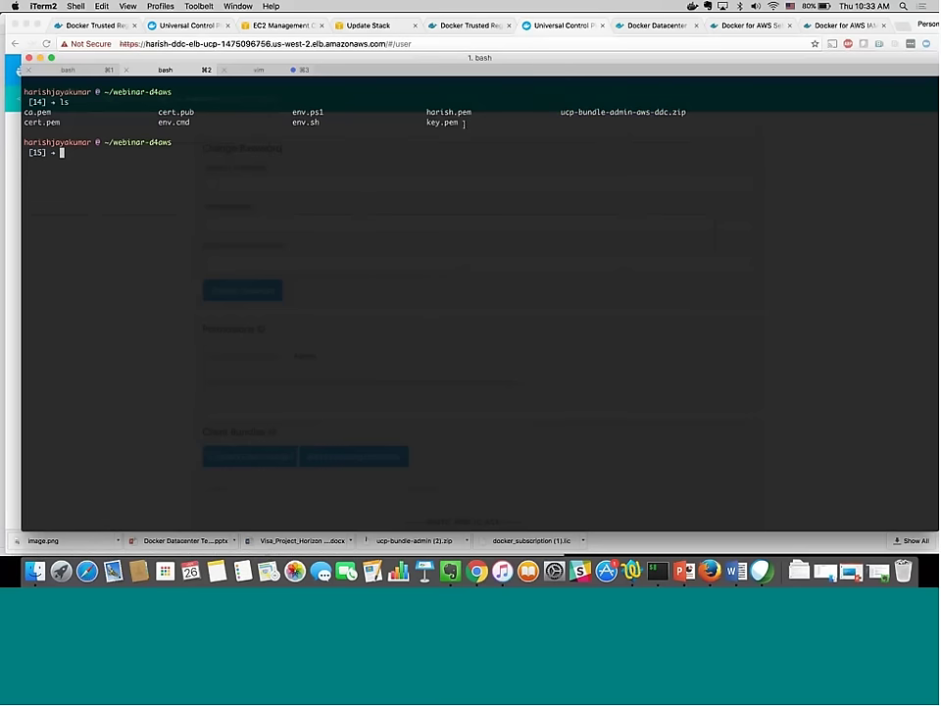
drag(481, 112, 26, 126)
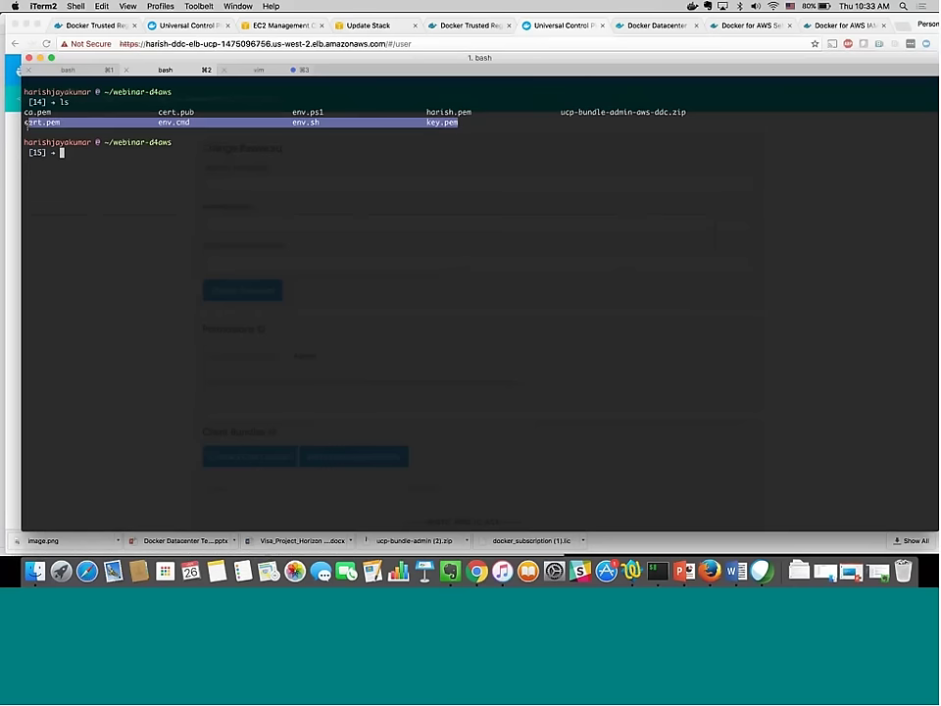
click(168, 160)
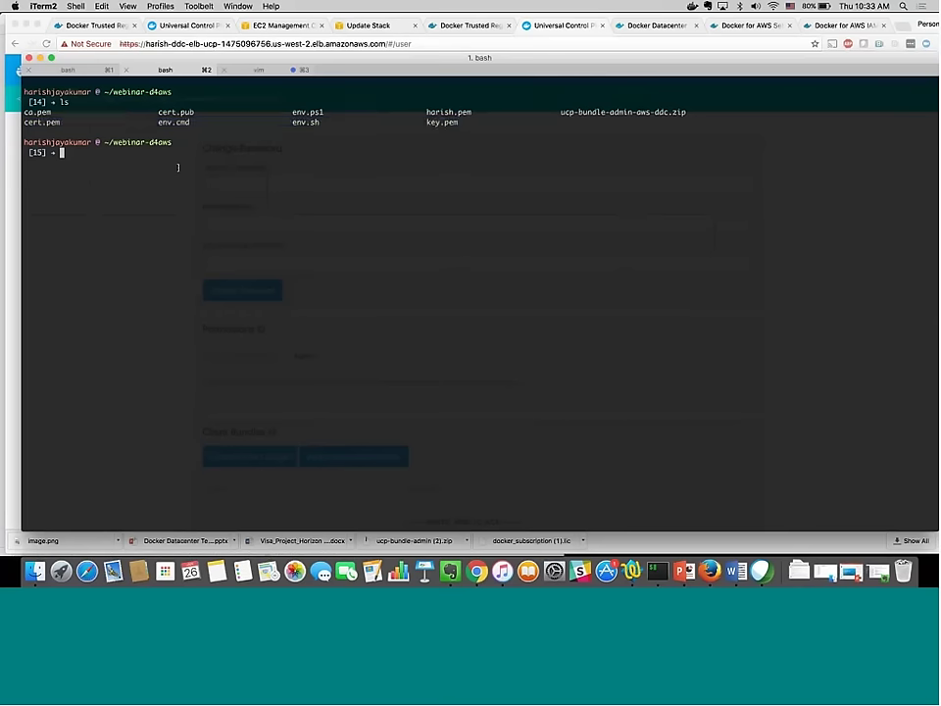
Source env.sh to load the UCP client bundle's environment, and review the script's contents in vi without changing it.
text(source env.sh)
key(Return)
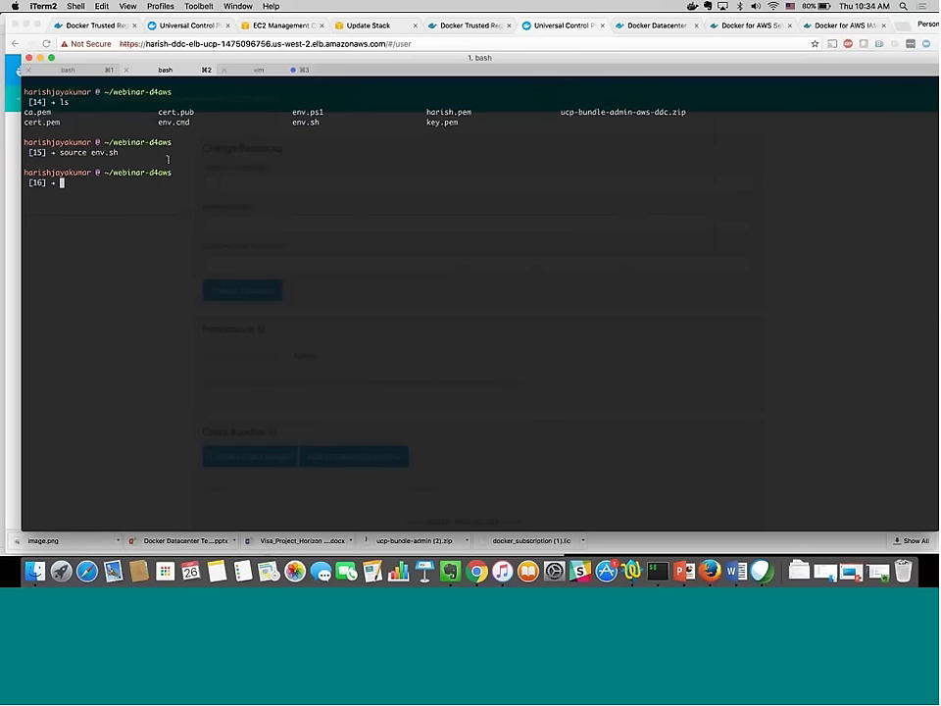
text(vi env.sh)
key(Return)
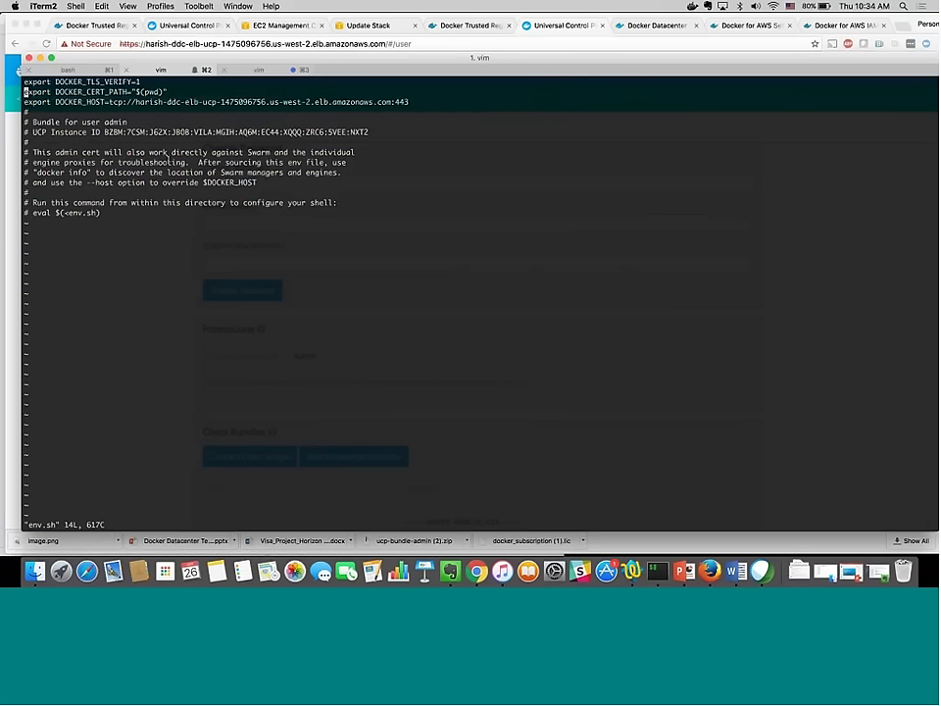
text(:q)
key(Return)
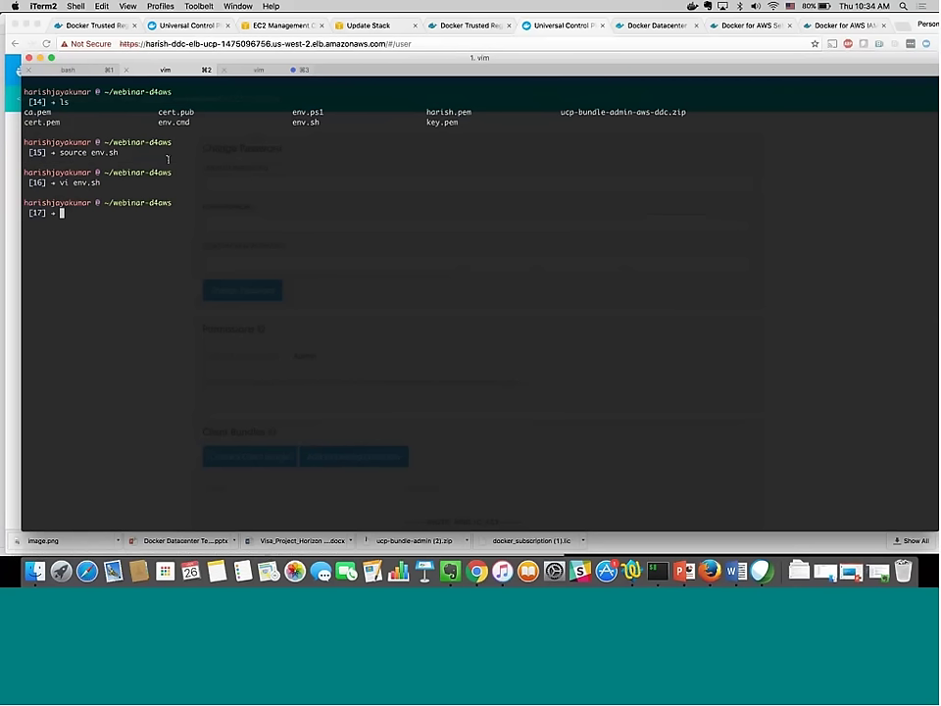
List the containers running across the UCP cluster with docker ps and look through the output.
text(docker ps)
key(Return)
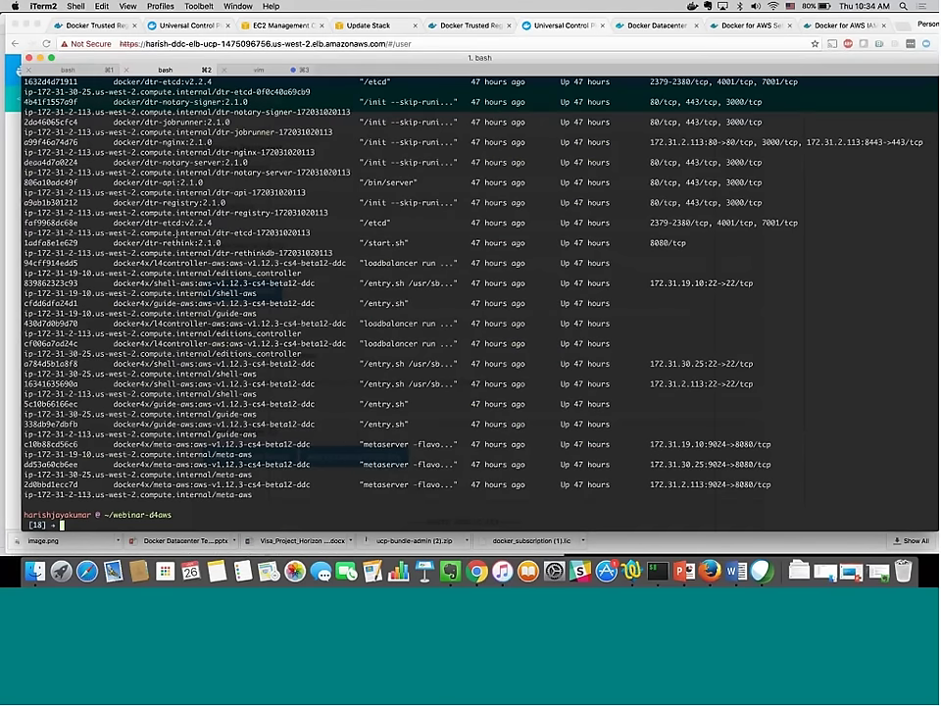
scroll(177, 235, up, 5)
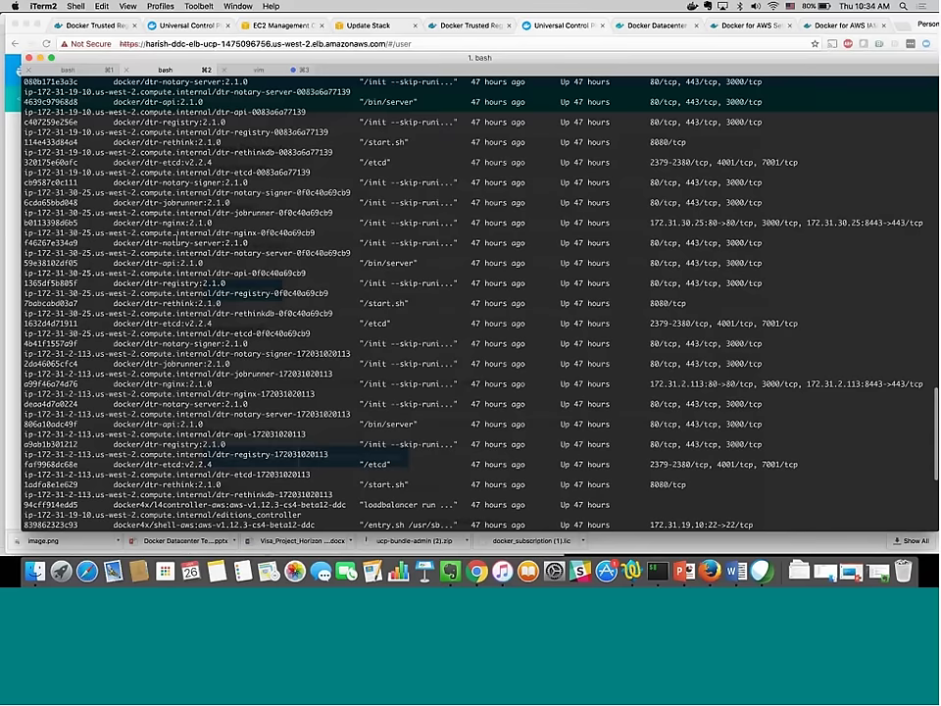
scroll(176, 236, down, 5)
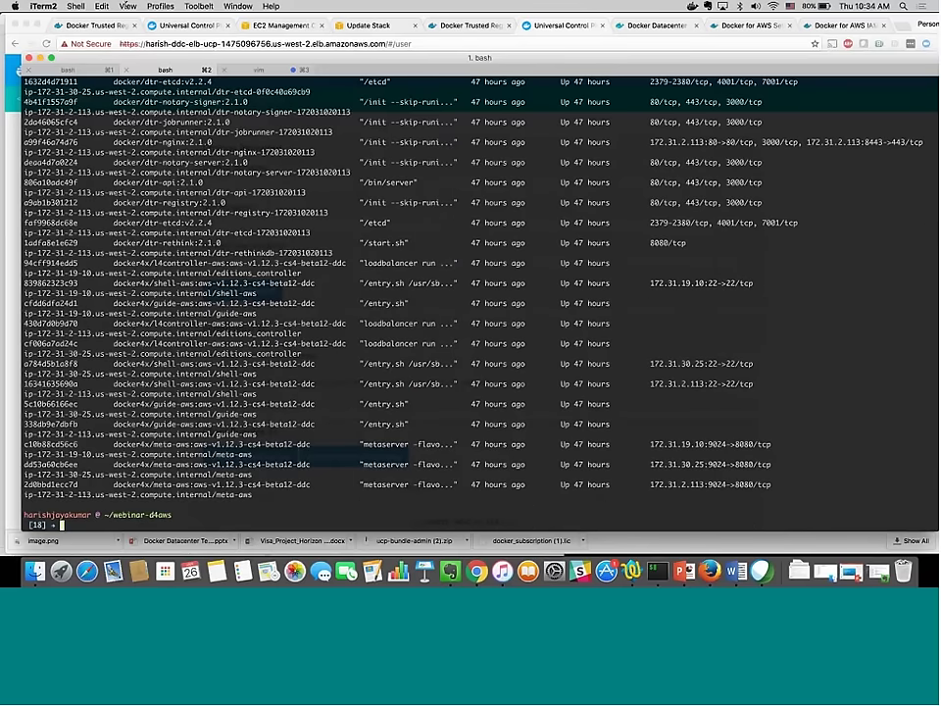
Copy the service command from the vim notes and run docker service create --name demo -p 8080:8080 ehazlett/docker-demo:ducks in a cleared terminal.
click(259, 71)
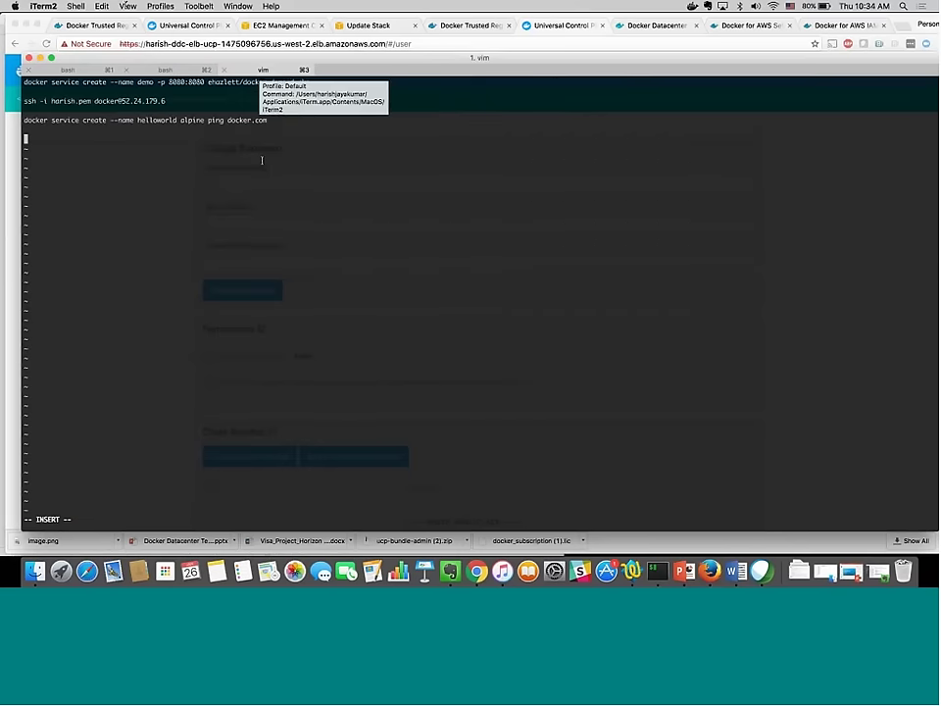
drag(310, 81, 46, 85)
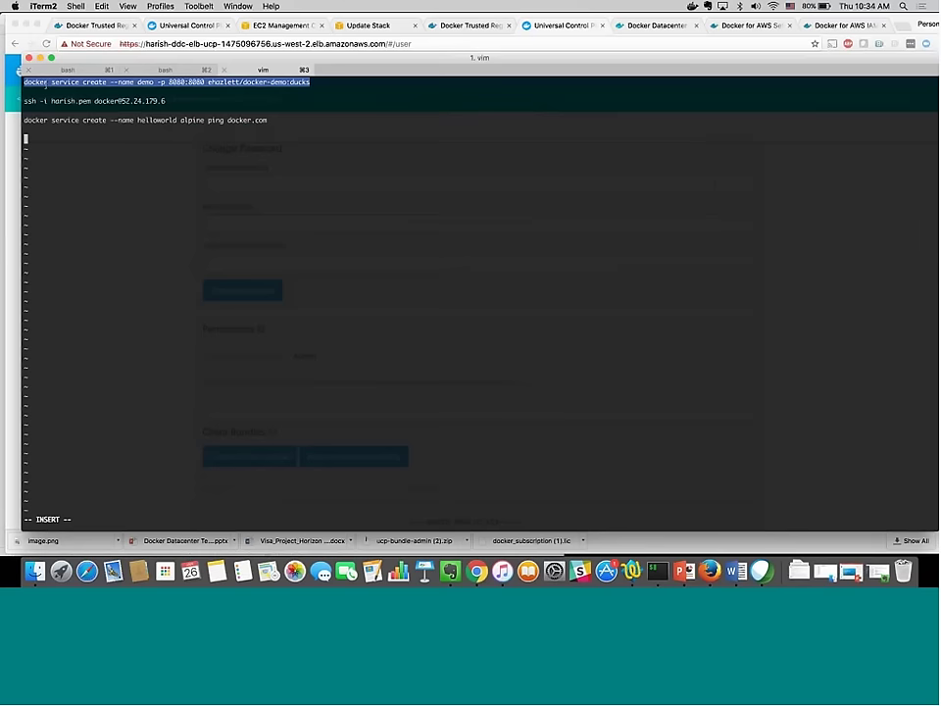
right_click(46, 85)
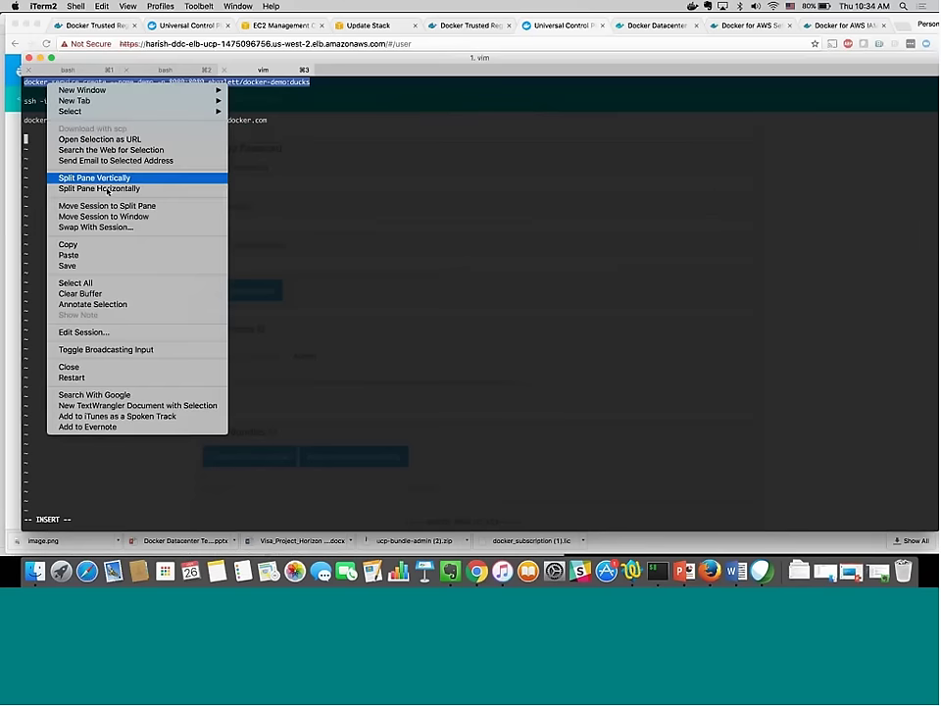
click(68, 244)
key(super+2)
key(Return)
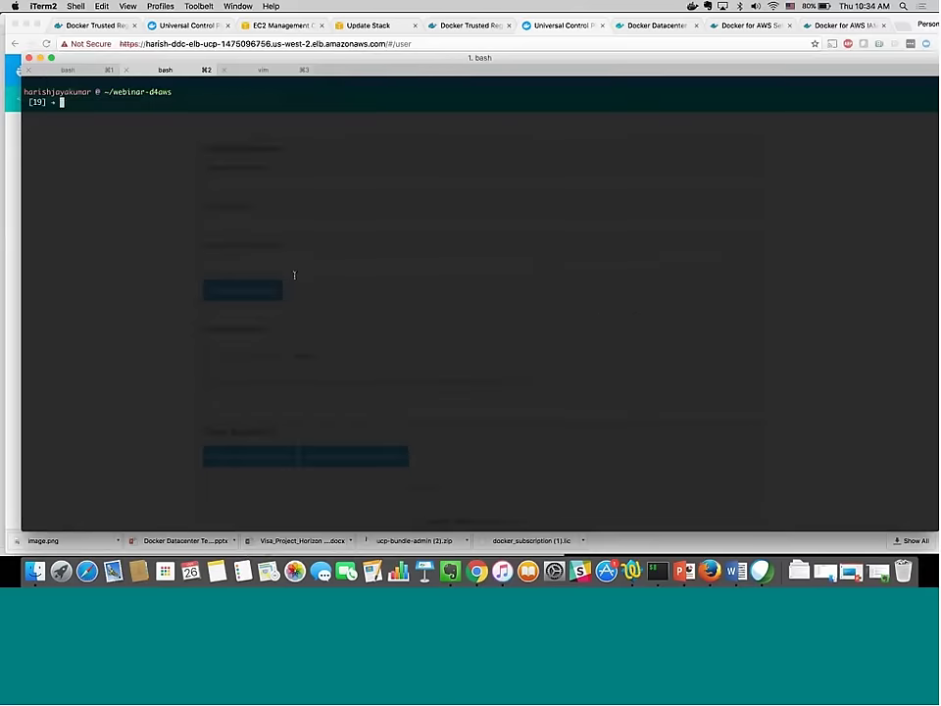
key(super+v)
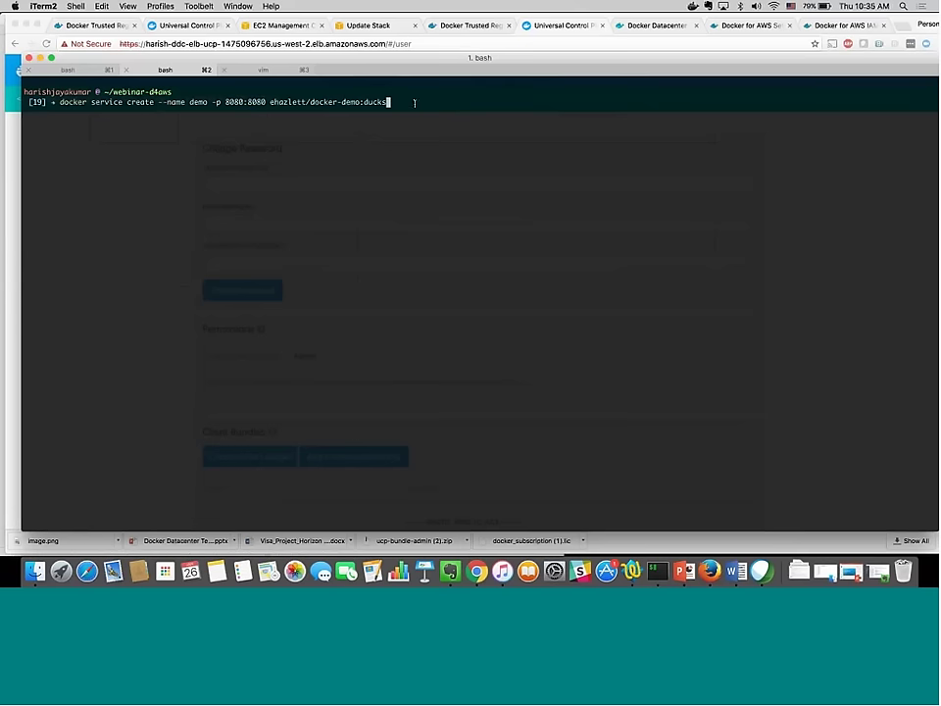
key(Return)
List the swarm services with docker service ls and point out the redis and demo services.
text(d)
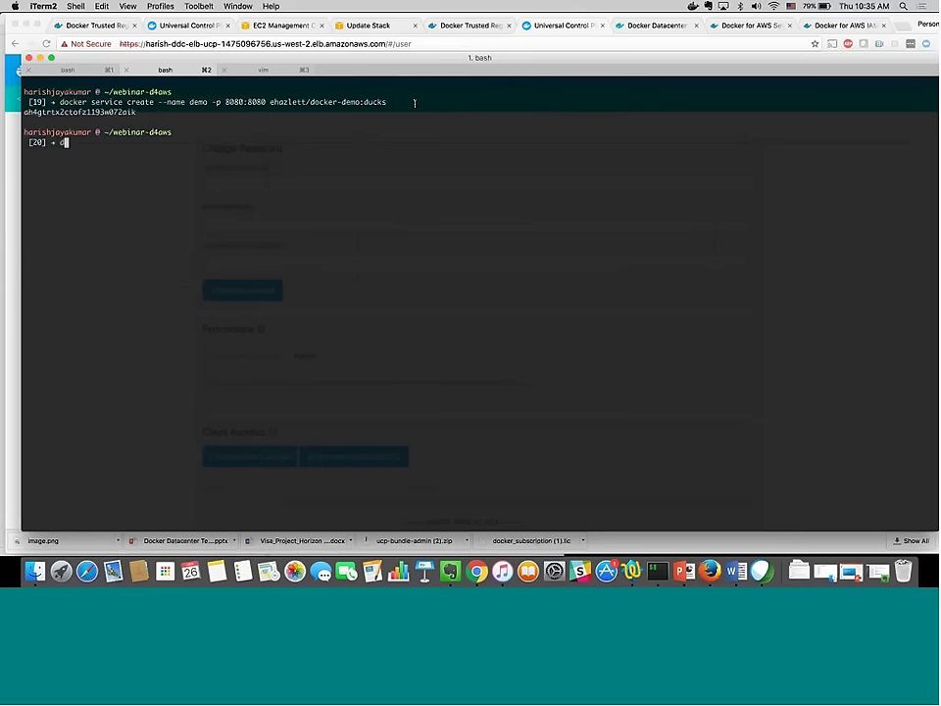
text(ocker service ls)
key(Return)
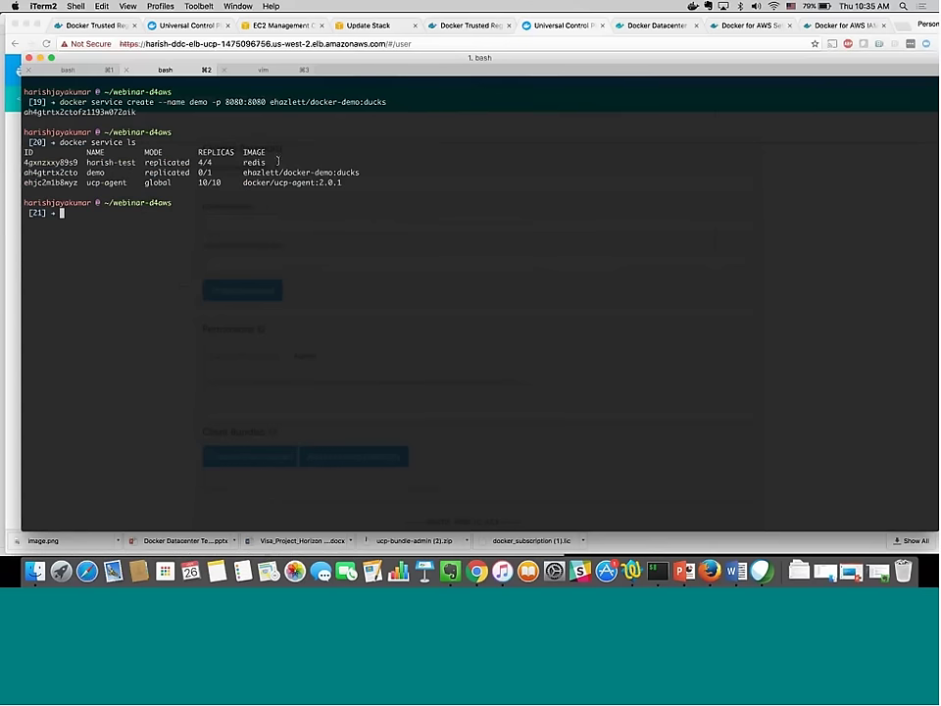
double_click(123, 161)
click(99, 172)
double_click(95, 173)
Switch to Universal Control Plane in the browser, check the dashboard and show the demo service's details.
key(super+Tab)
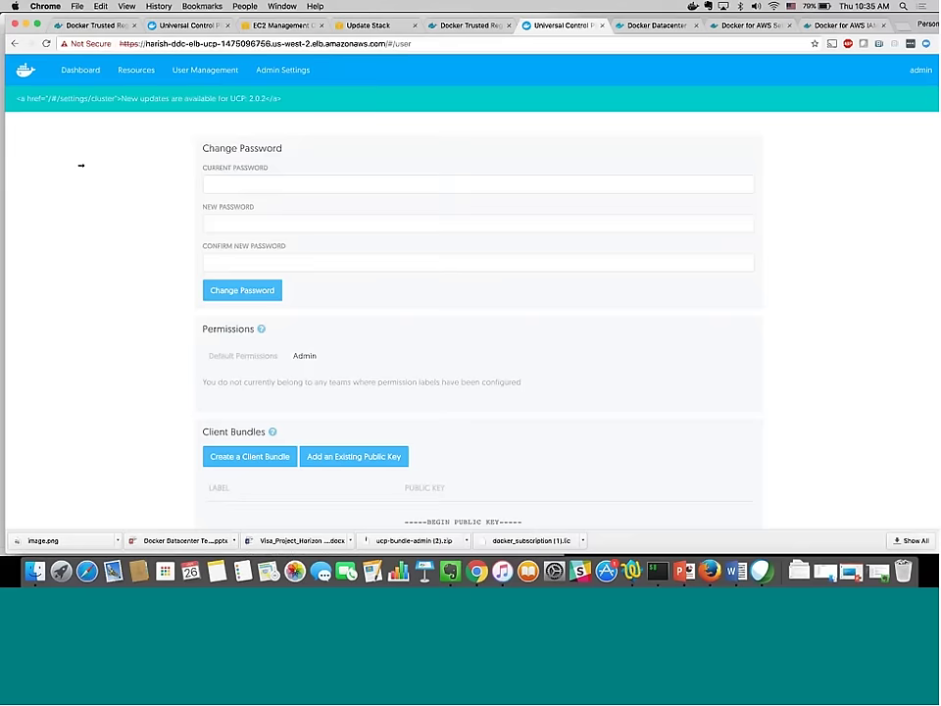
click(82, 72)
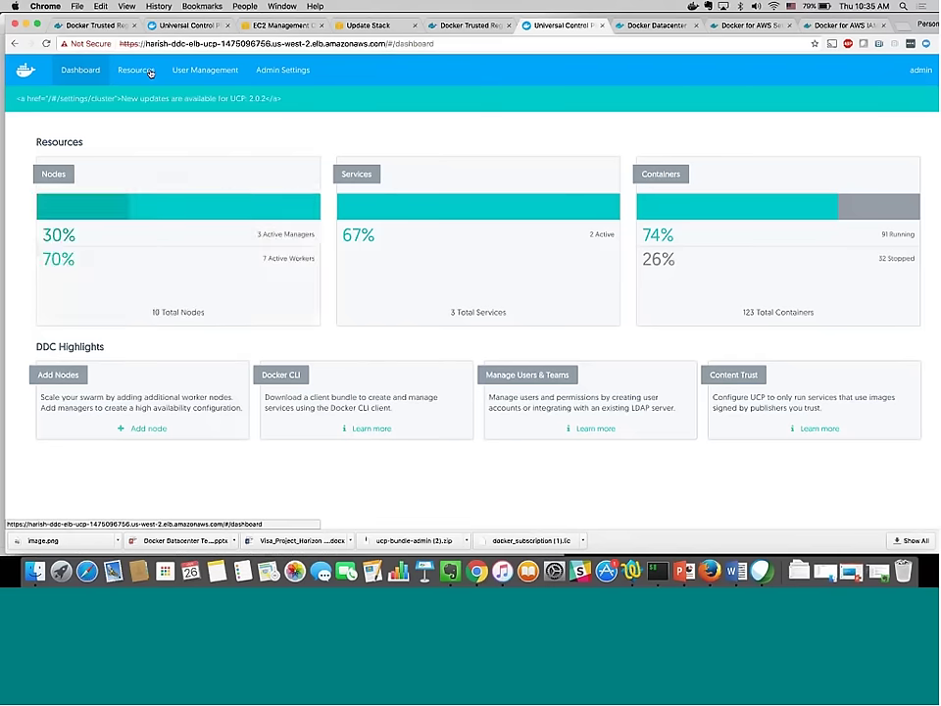
click(137, 71)
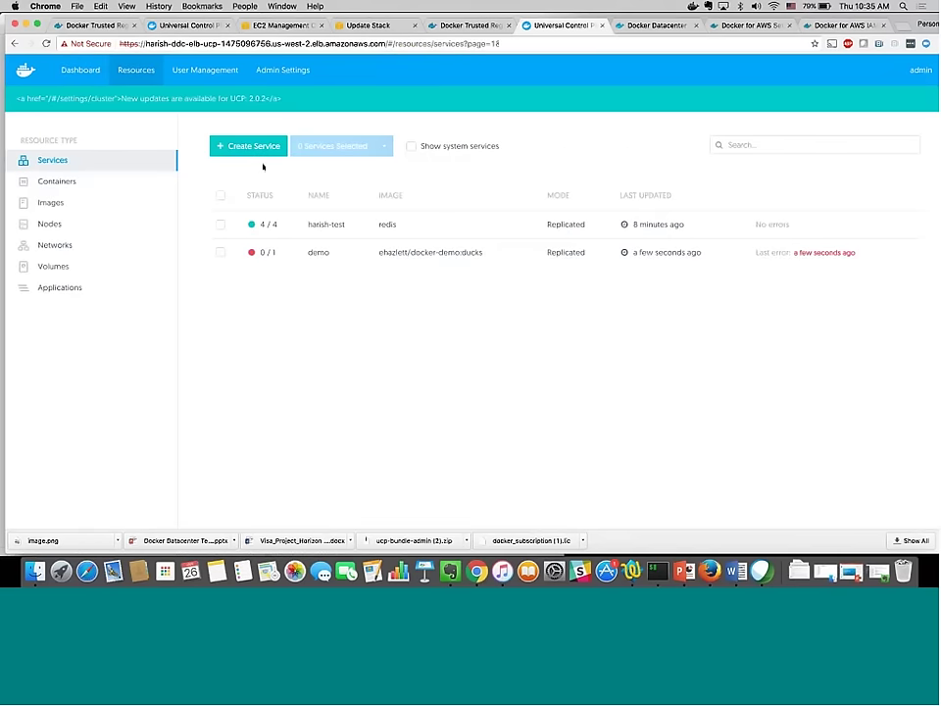
click(346, 252)
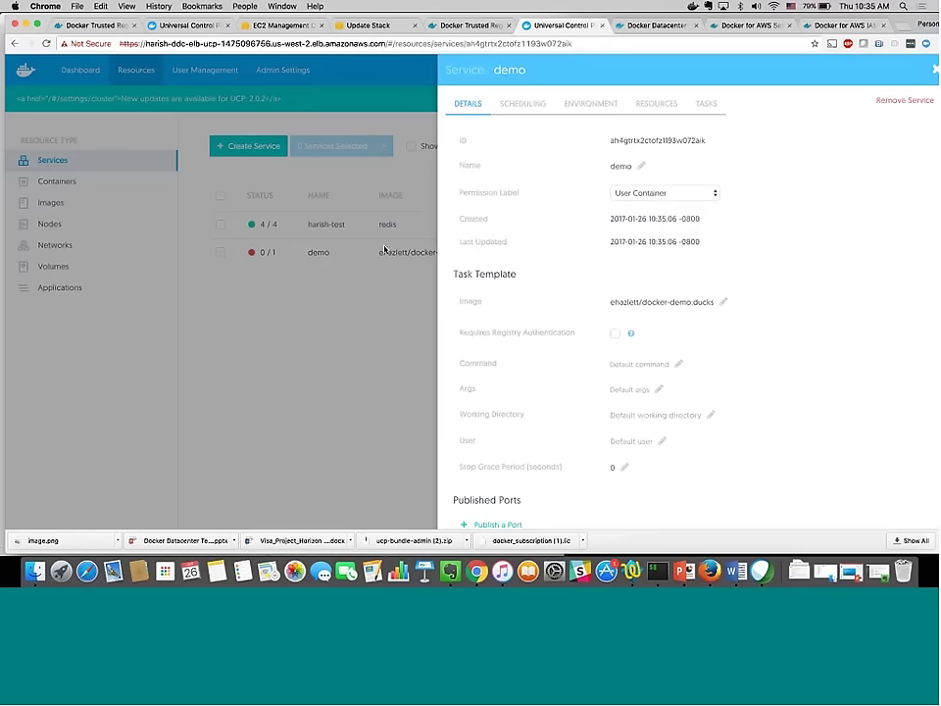
Examine the demo service's task template and published ports, reopening its details once from the services list.
scroll(548, 294, down, 2)
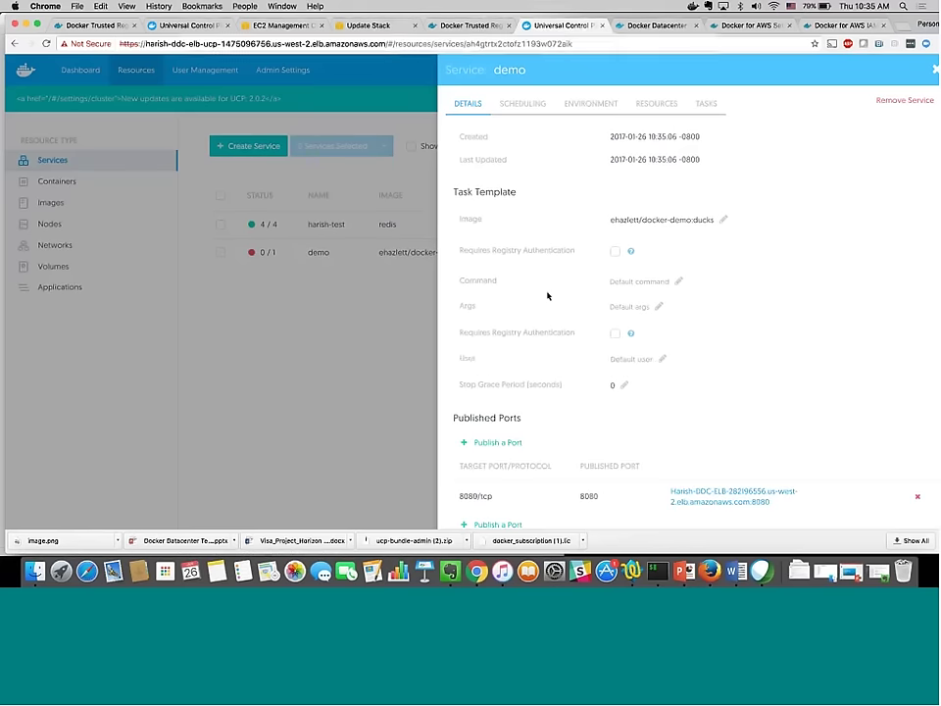
click(264, 270)
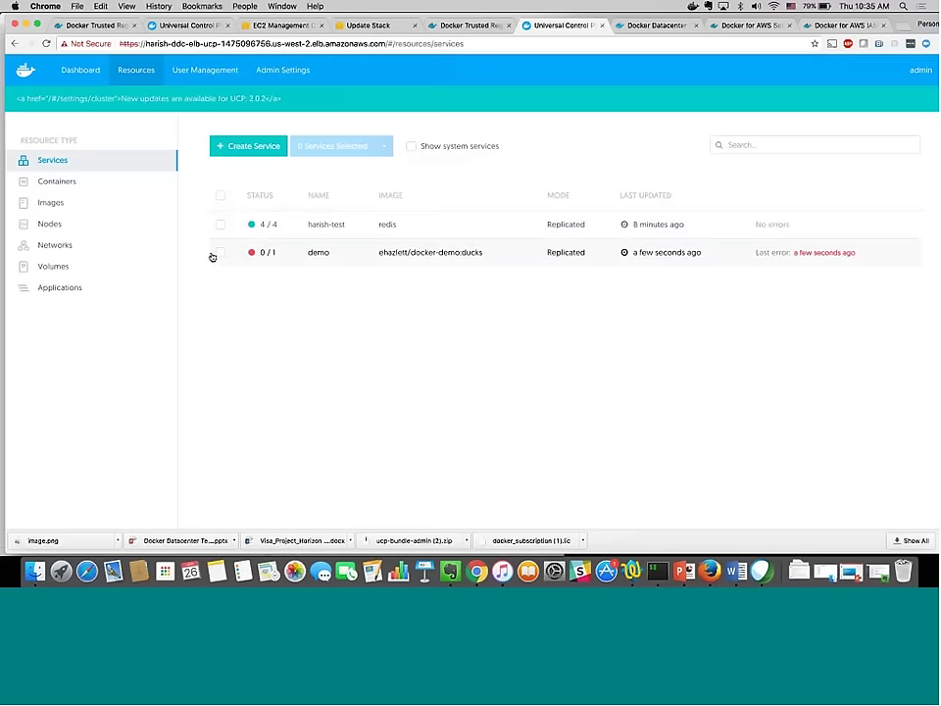
click(261, 253)
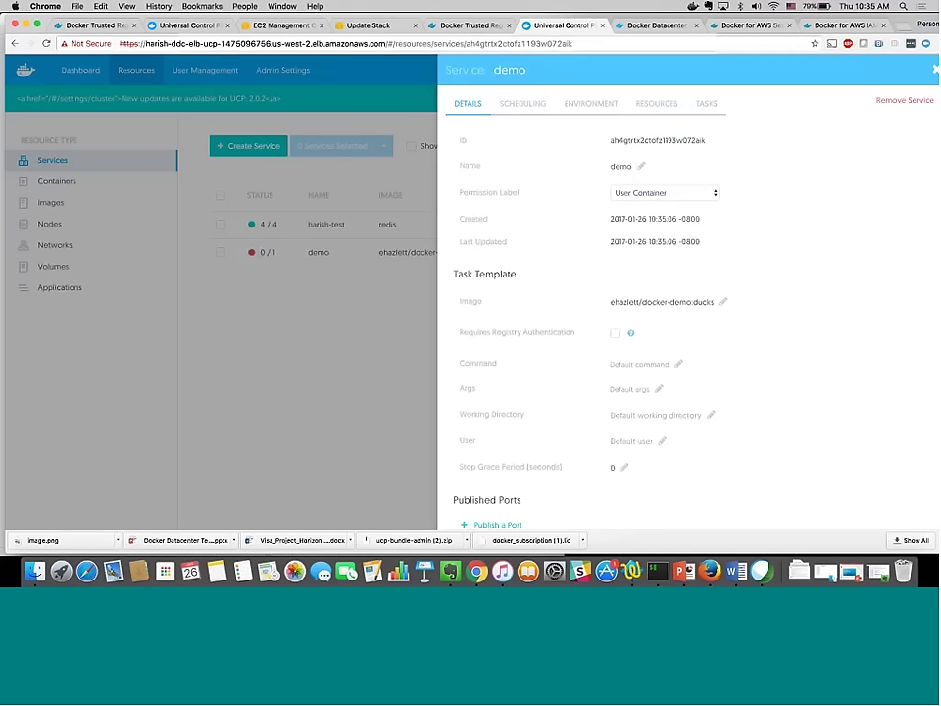
click(273, 339)
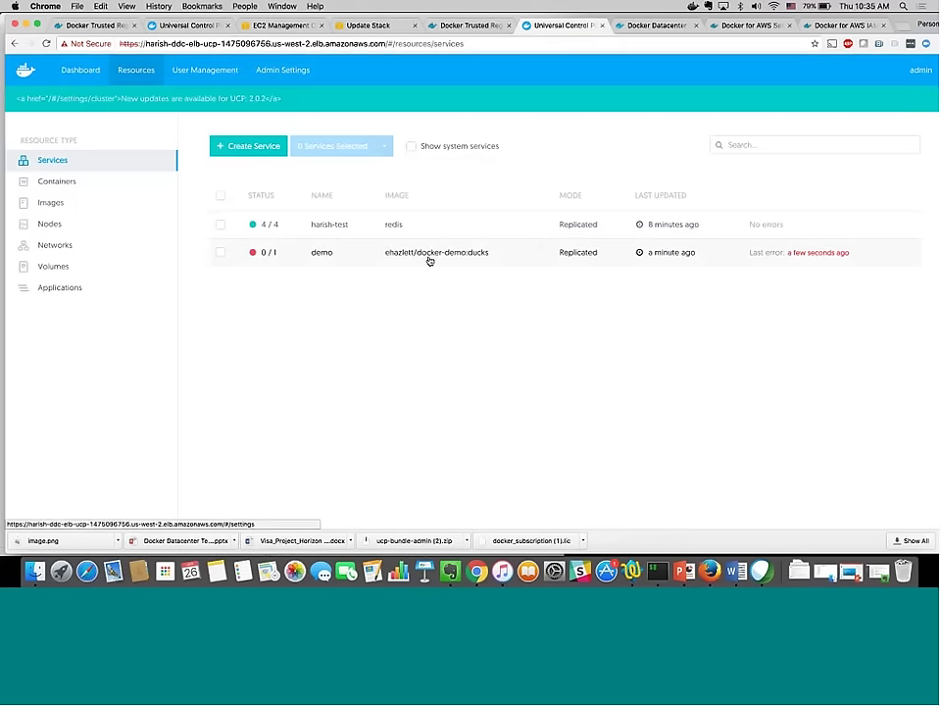
Select the demo service to check the available bulk actions, and return to the services list by way of the dashboard.
click(219, 253)
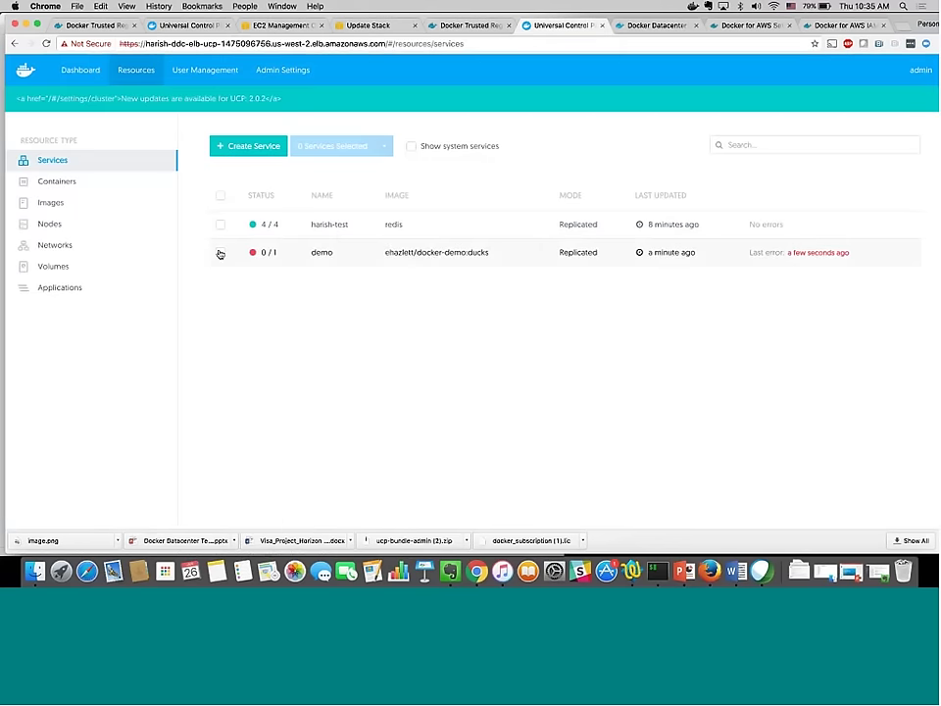
click(383, 146)
click(387, 115)
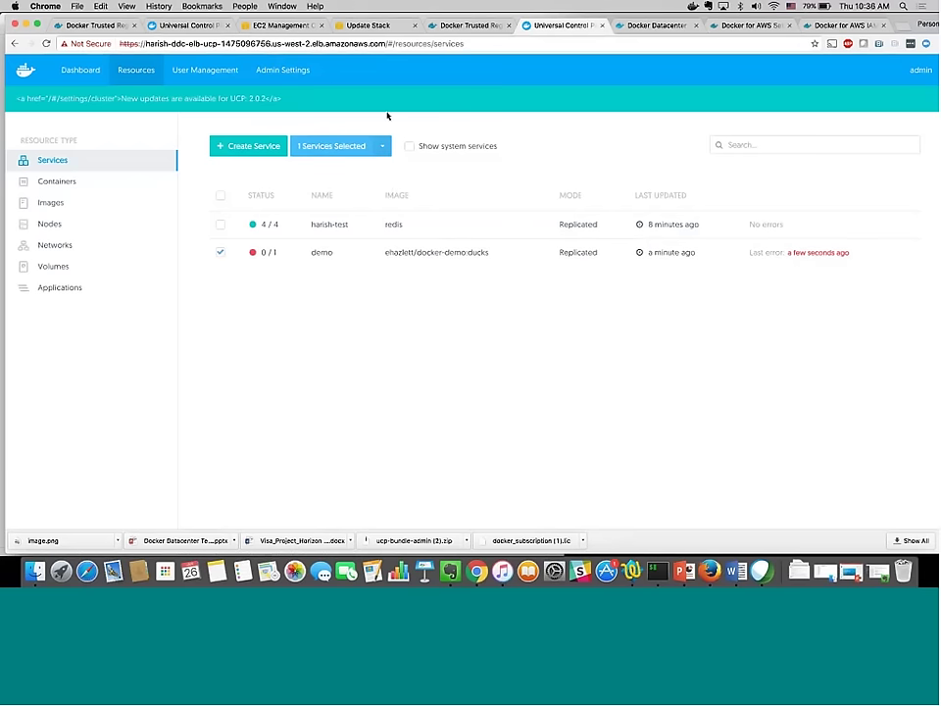
click(79, 67)
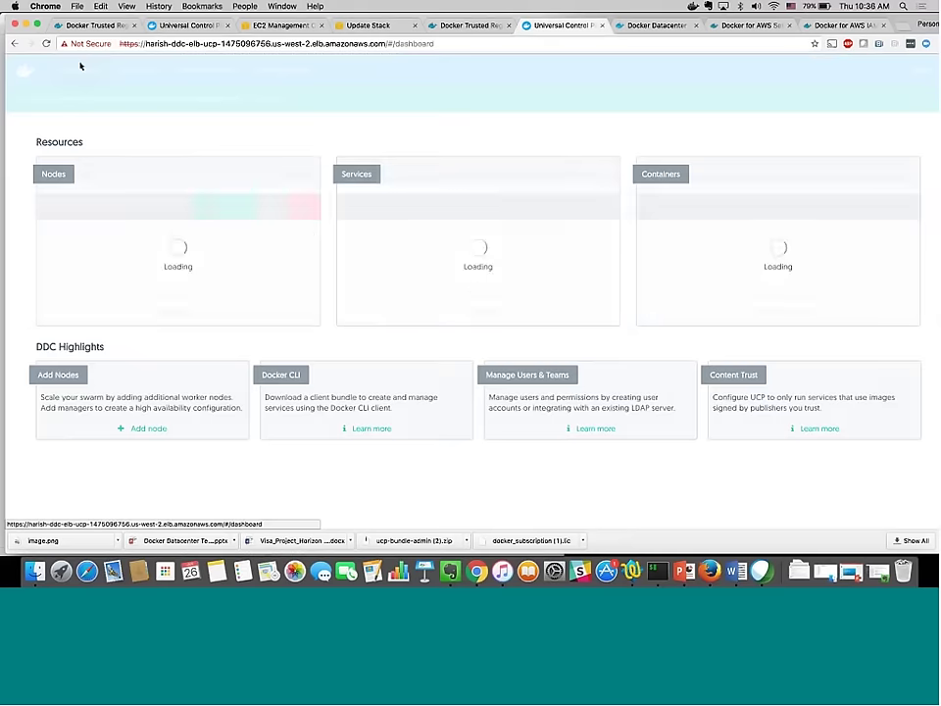
click(384, 216)
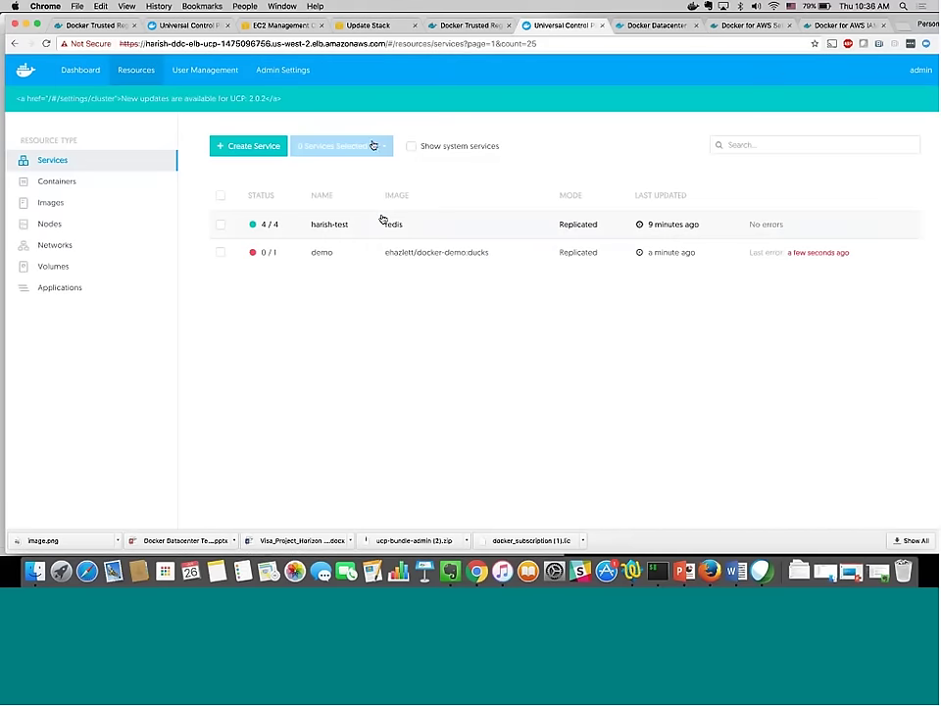
Show the swarm mode parameters and the server certificates in the UCP admin settings.
click(277, 71)
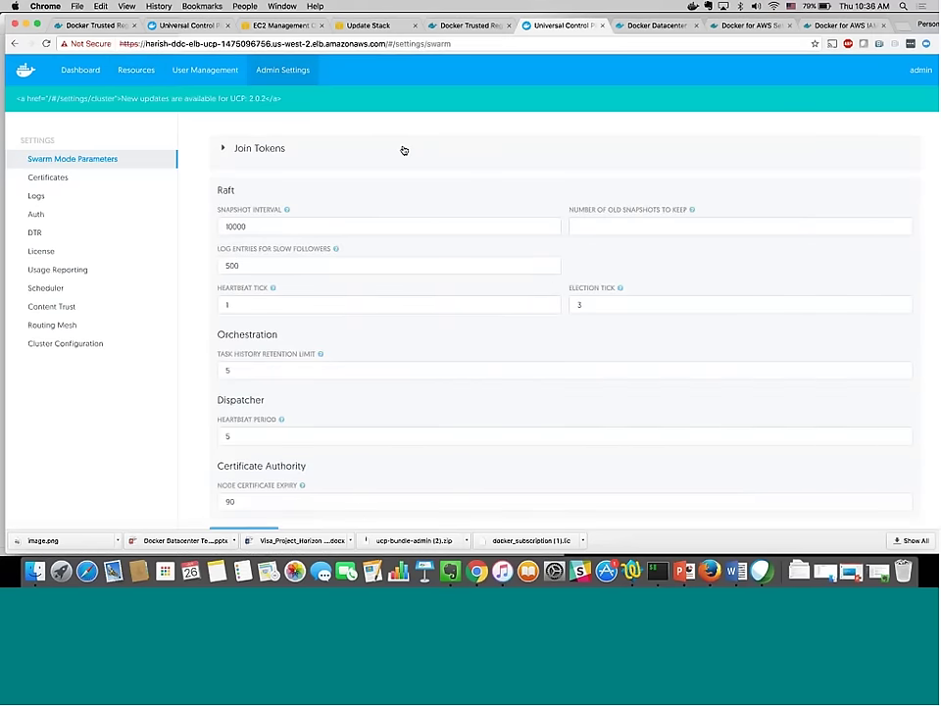
scroll(335, 184, down, 1)
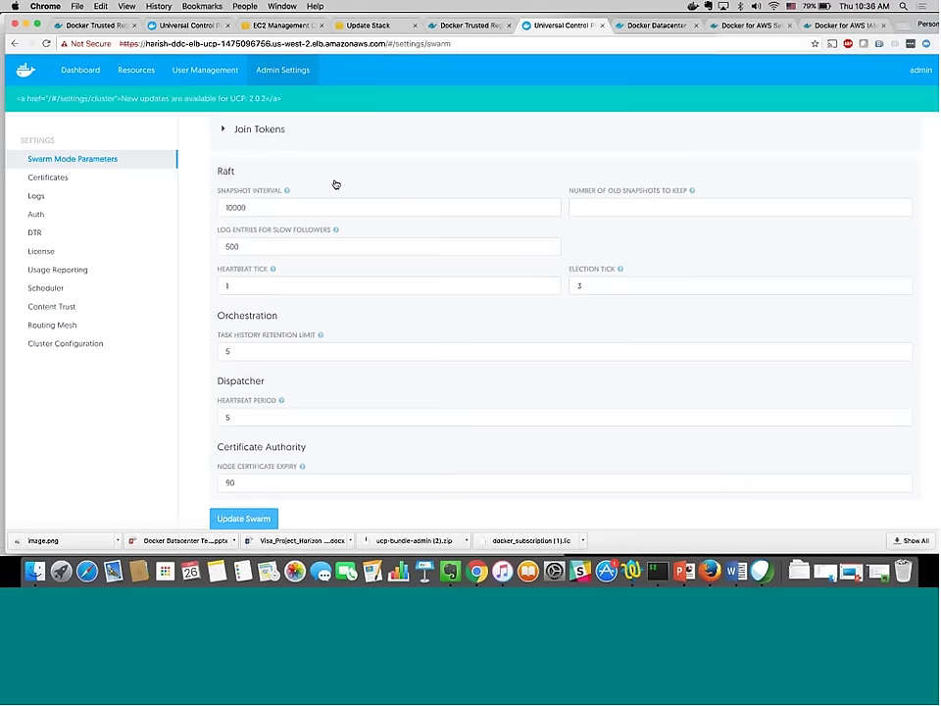
click(83, 180)
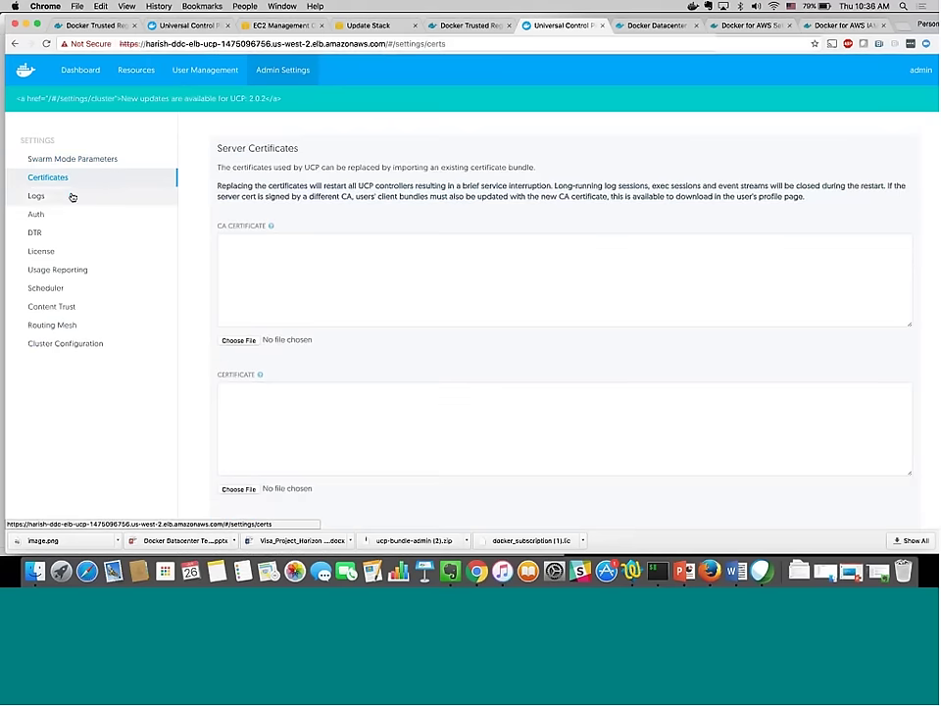
Show the logging settings, including the remote syslog server field and the available log severity levels, keeping INFO.
click(71, 197)
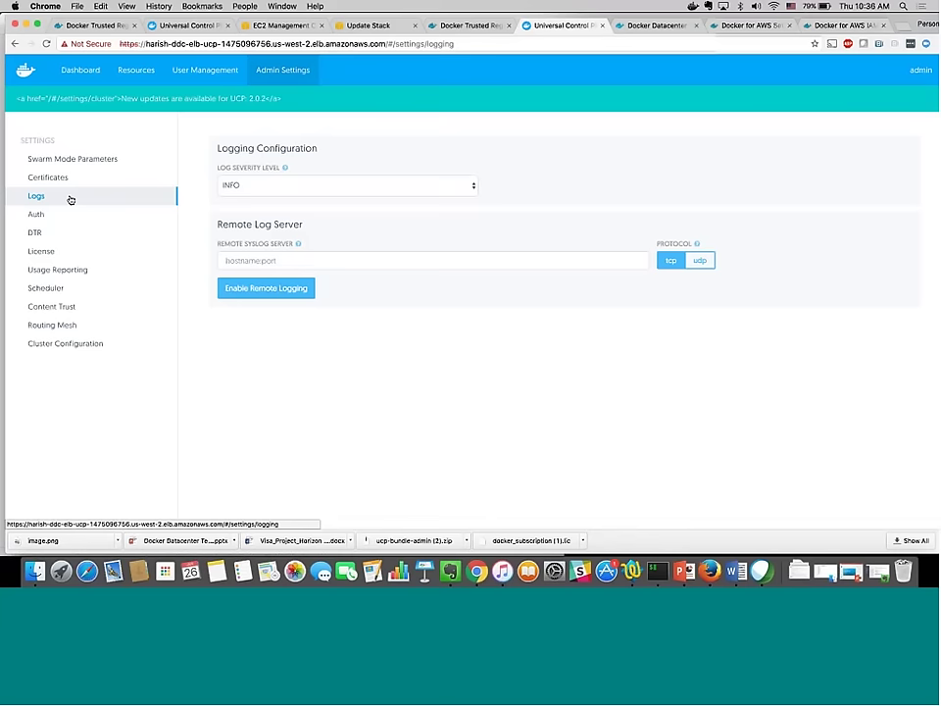
click(235, 260)
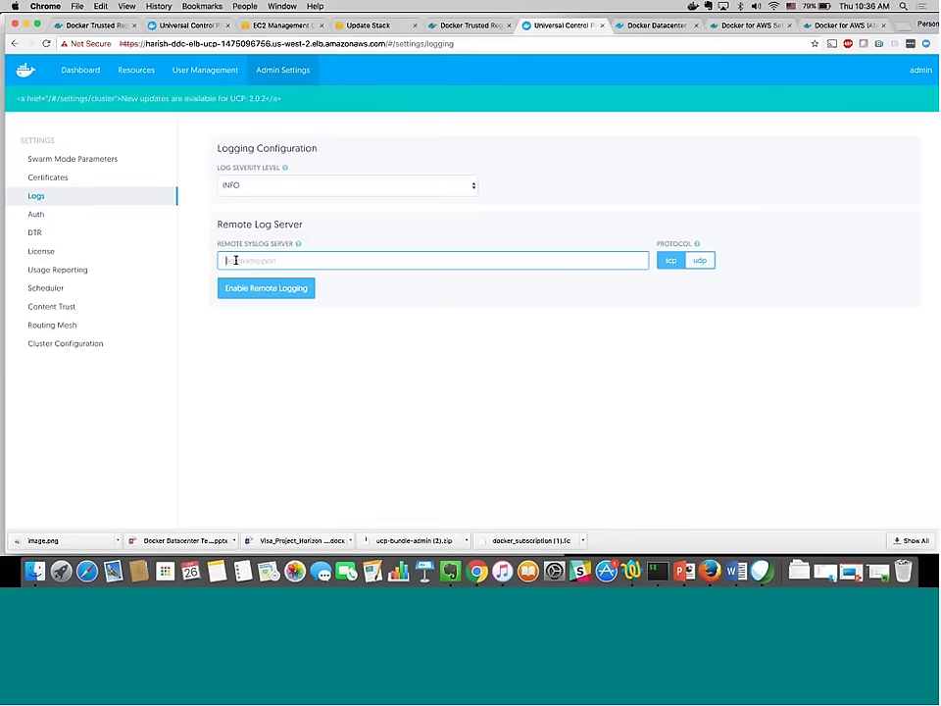
click(329, 189)
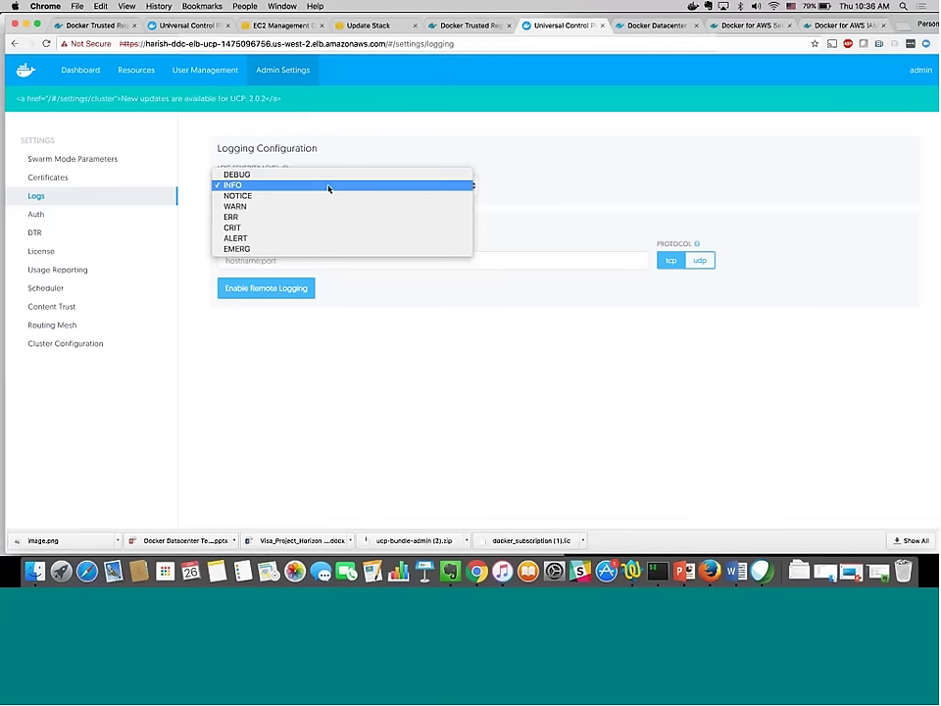
click(328, 186)
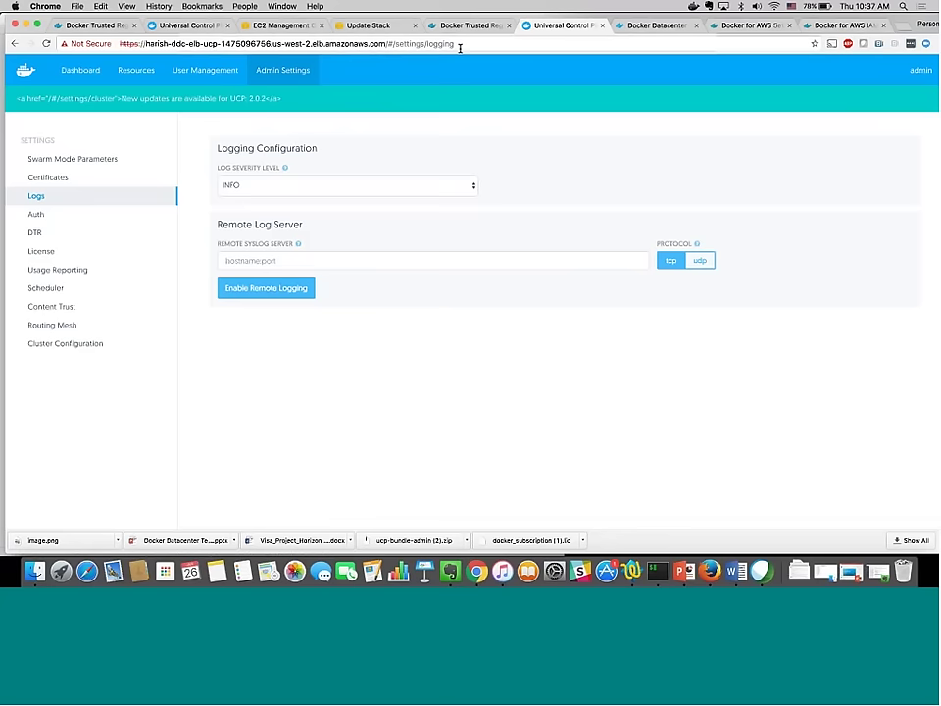
Switch the authentication method to LDAP without saving and look through its server, security and user search options.
click(94, 214)
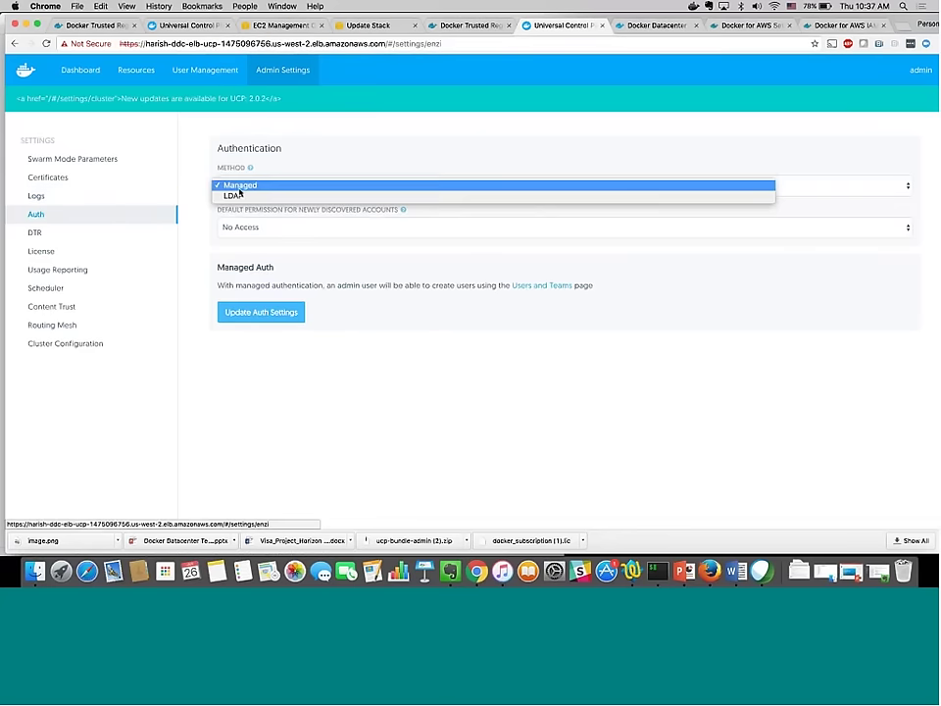
click(235, 185)
click(247, 199)
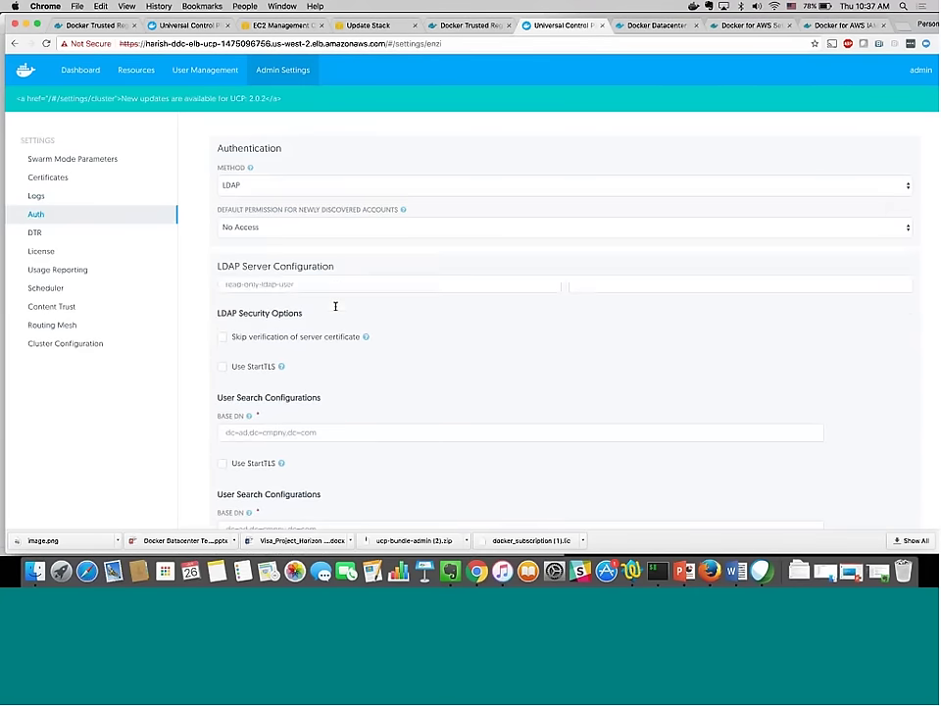
scroll(335, 306, down, 2)
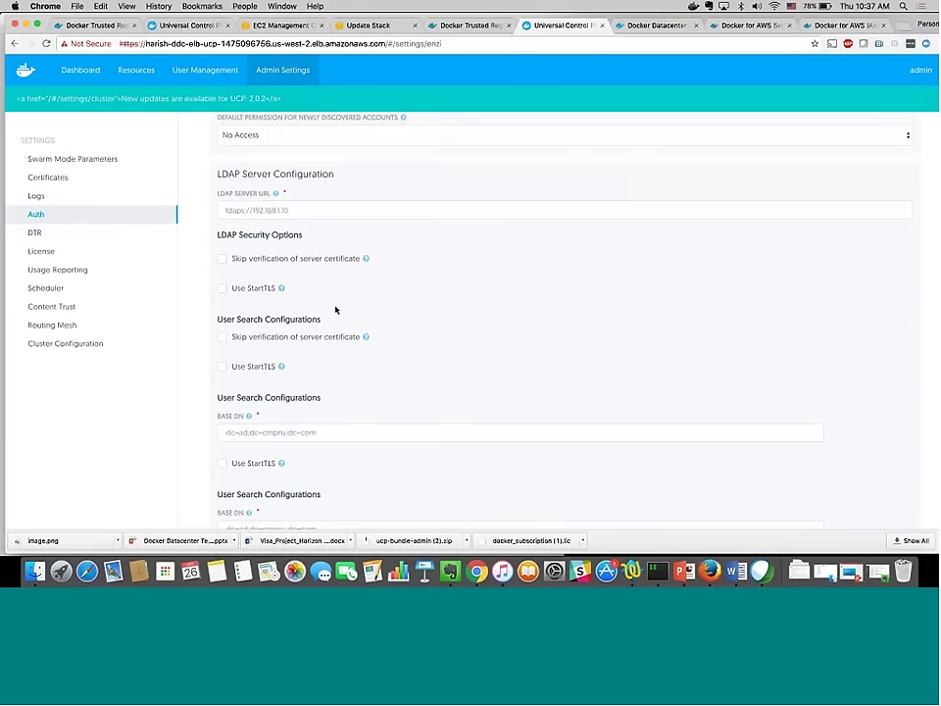
Show the installed Docker Trusted Registry in the admin settings and point out its address.
click(104, 243)
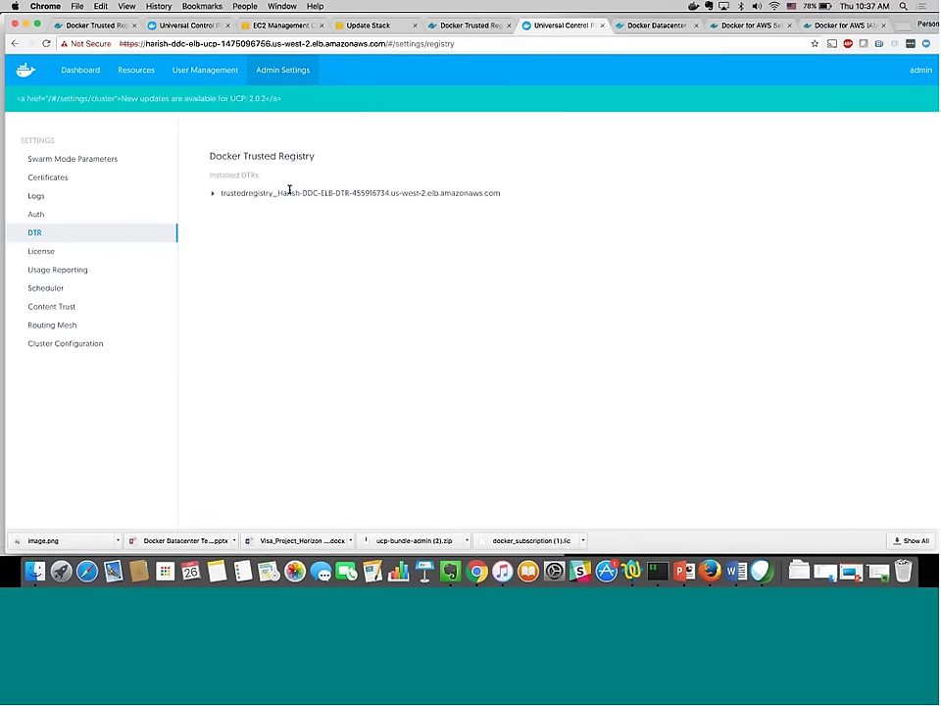
triple_click(222, 195)
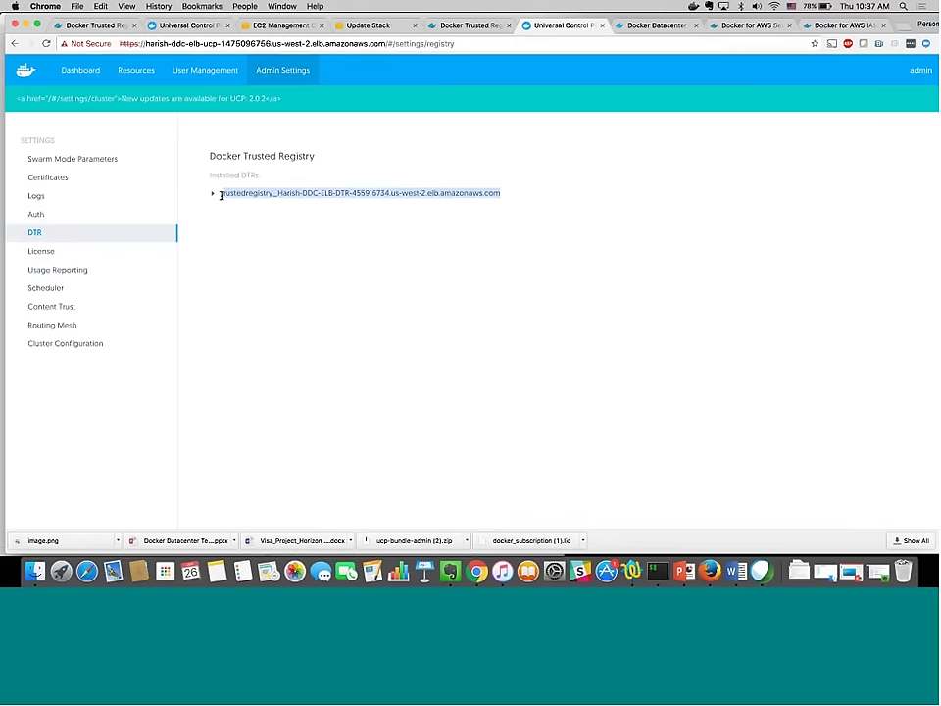
click(221, 195)
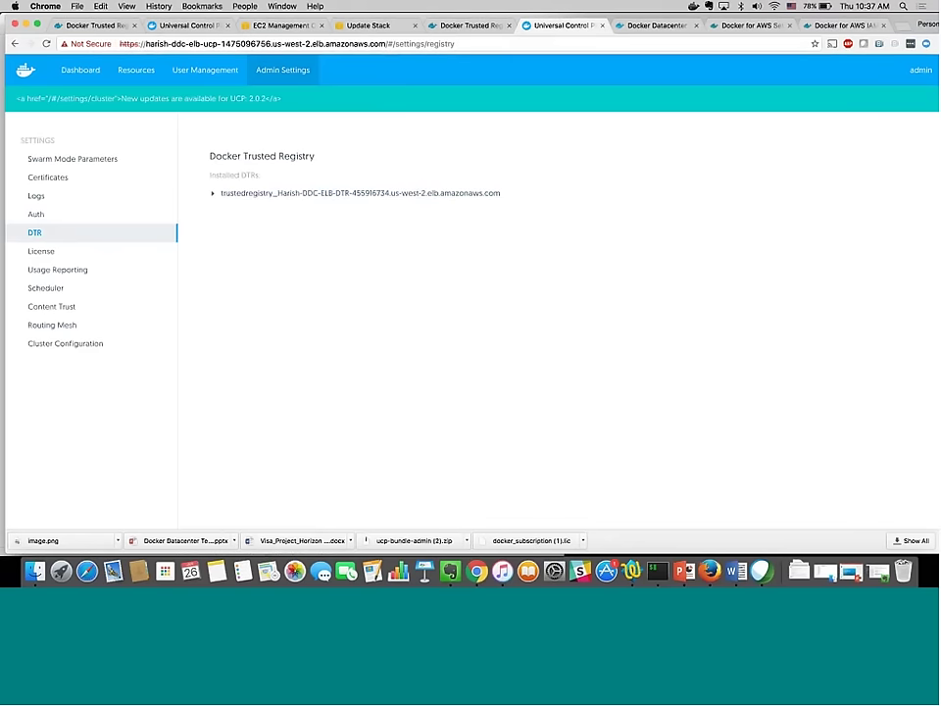
Go through the license, usage reporting and scheduler pages of the admin settings.
click(79, 251)
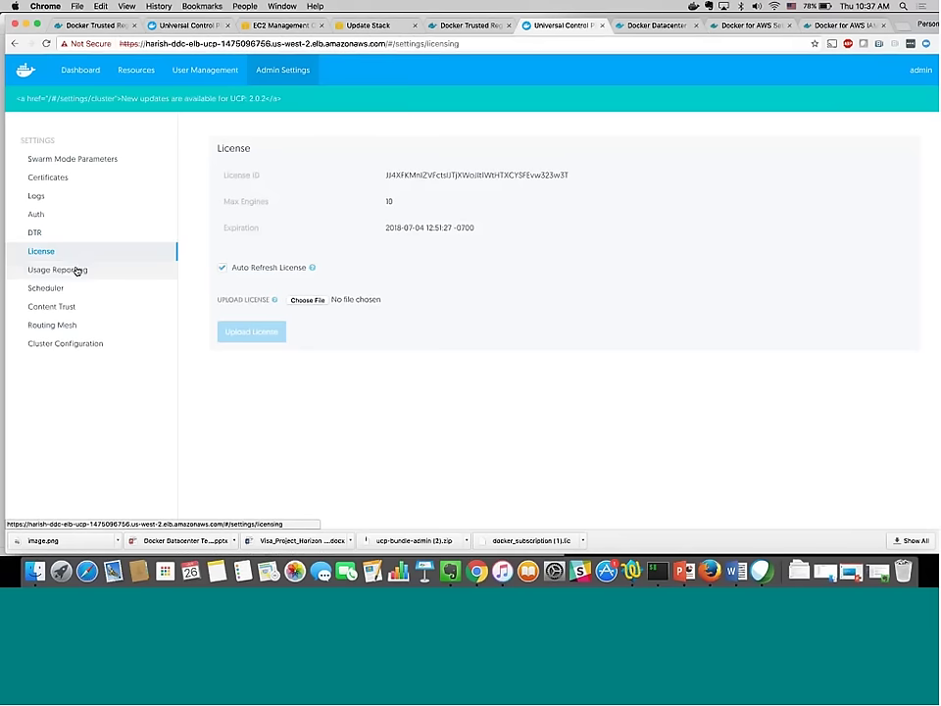
click(77, 270)
click(67, 289)
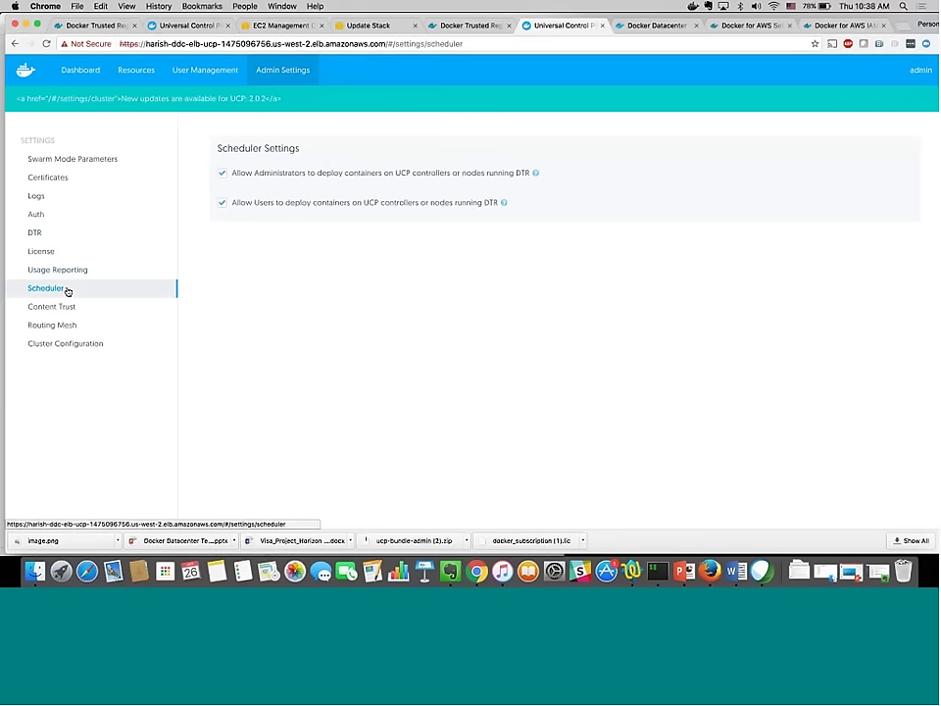
Show the content trust option for running only signed images and the experimental HTTP routing mesh setting.
click(61, 307)
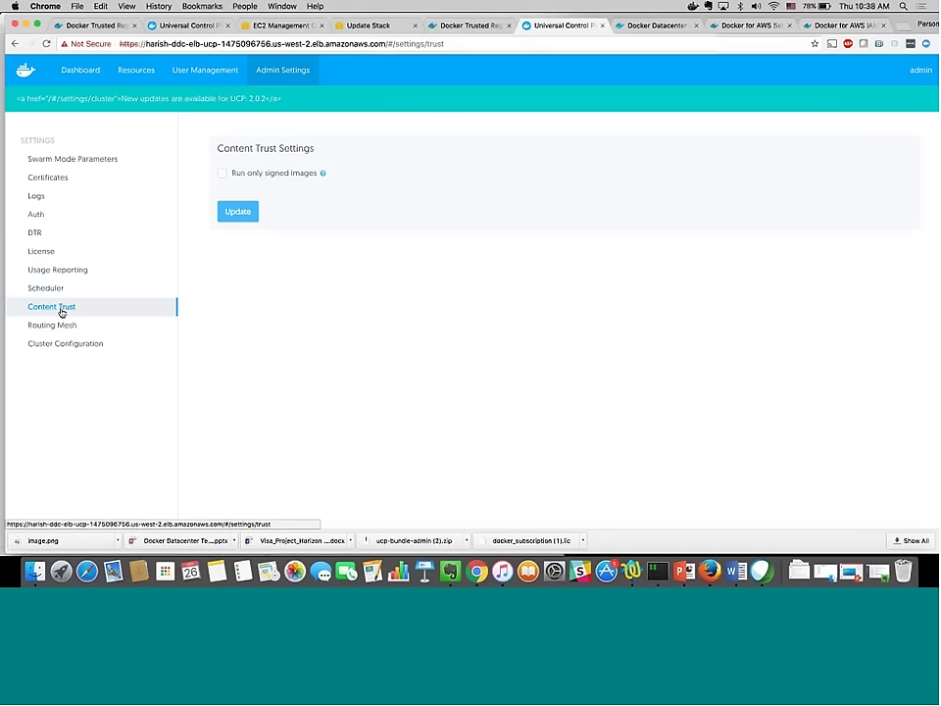
click(235, 212)
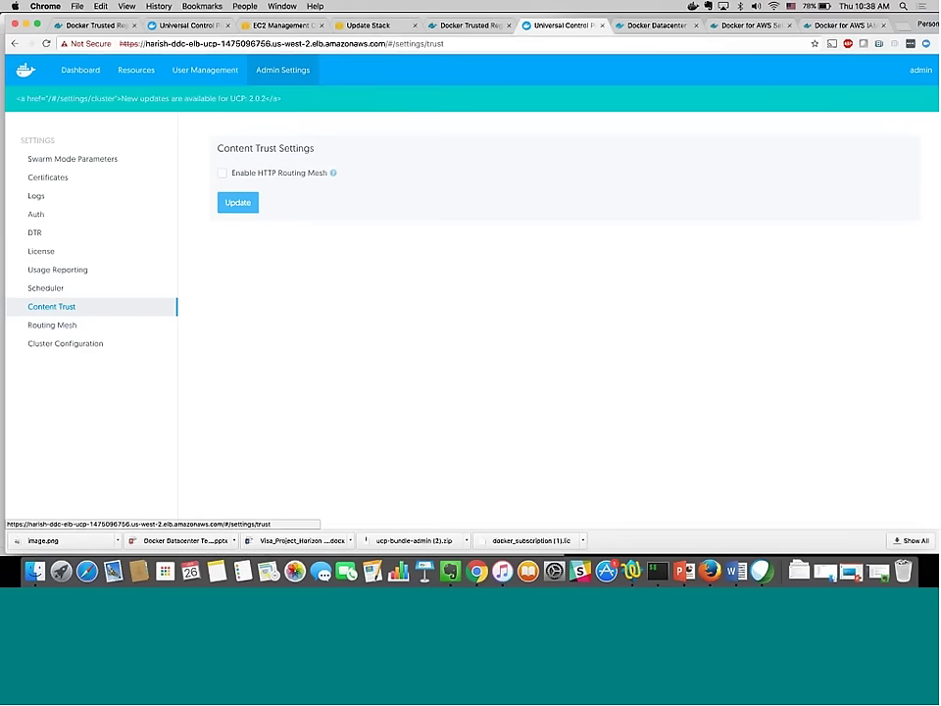
click(107, 327)
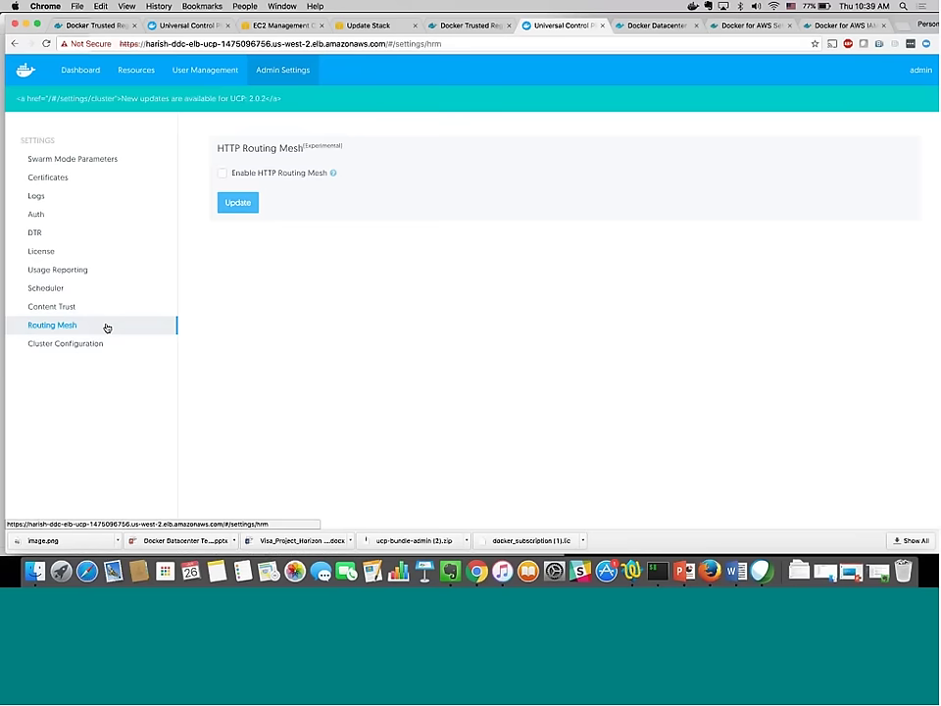
Review the UCP cluster configuration and the available scheduling strategies, leaving spread selected.
click(93, 347)
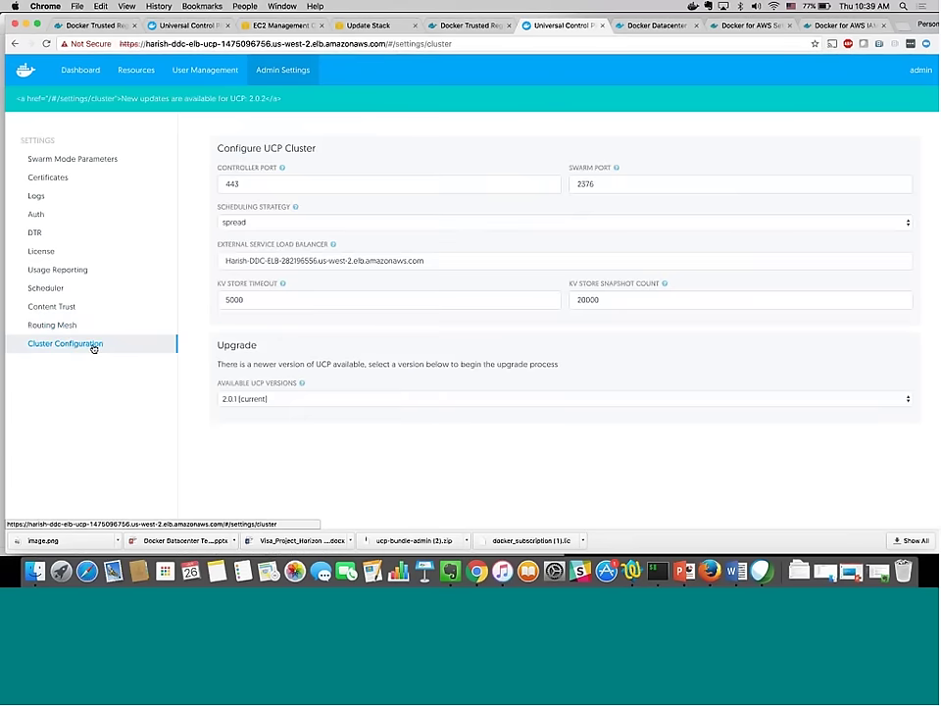
click(313, 220)
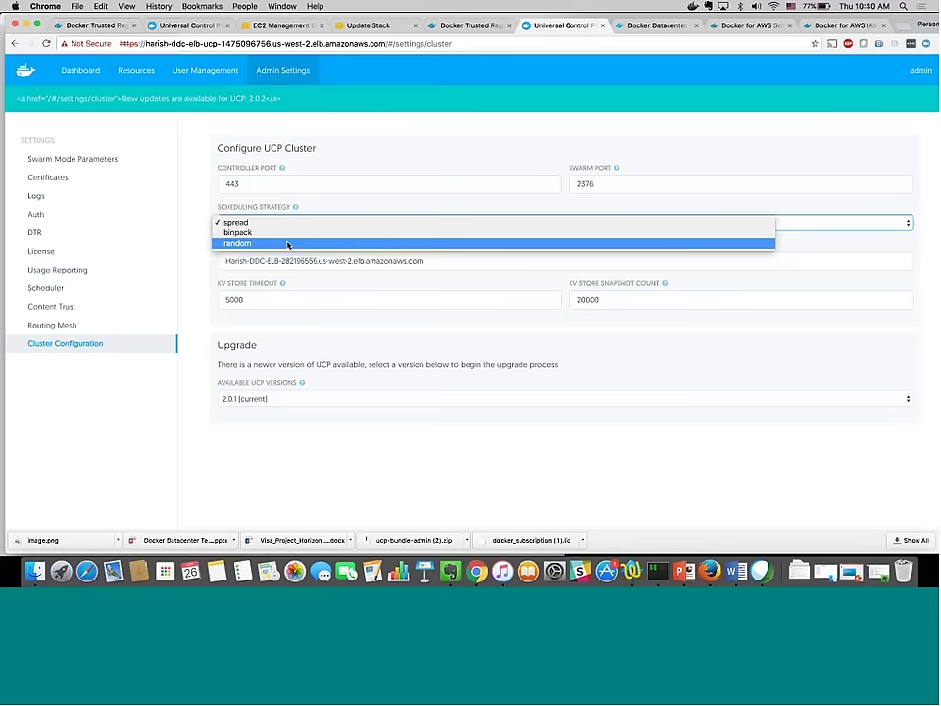
key(Escape)
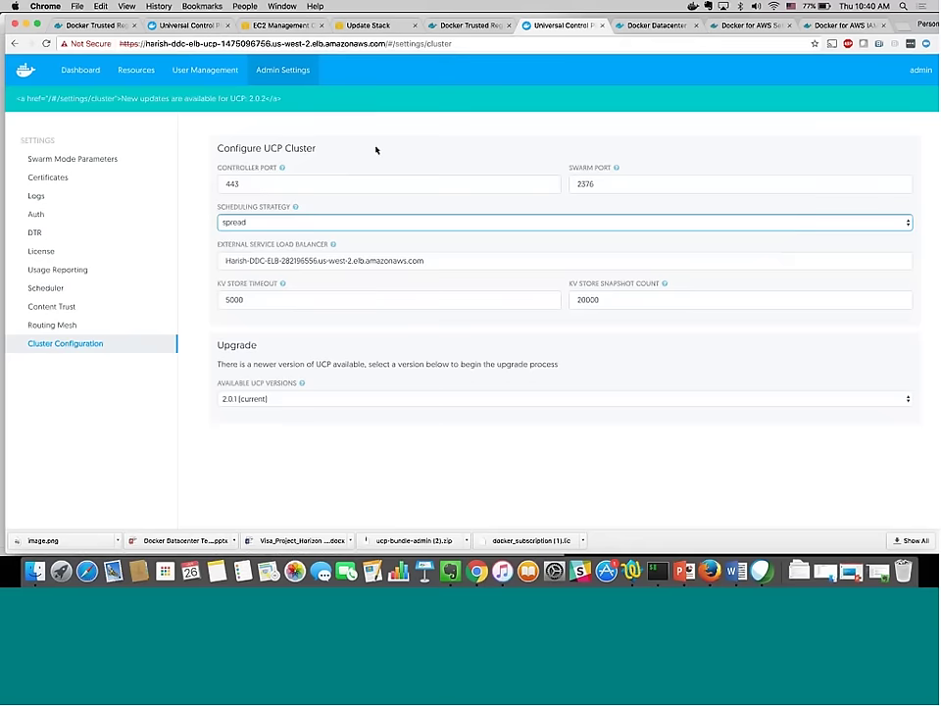
Switch to the AWS deployment's Docker Trusted Registry and show its repositories.
click(656, 27)
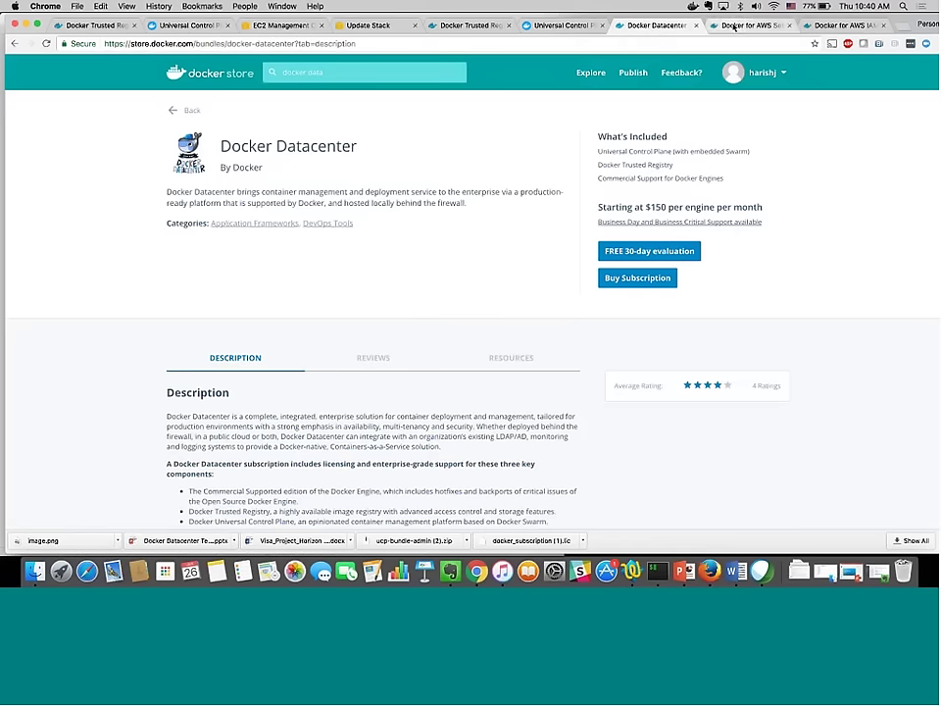
click(468, 28)
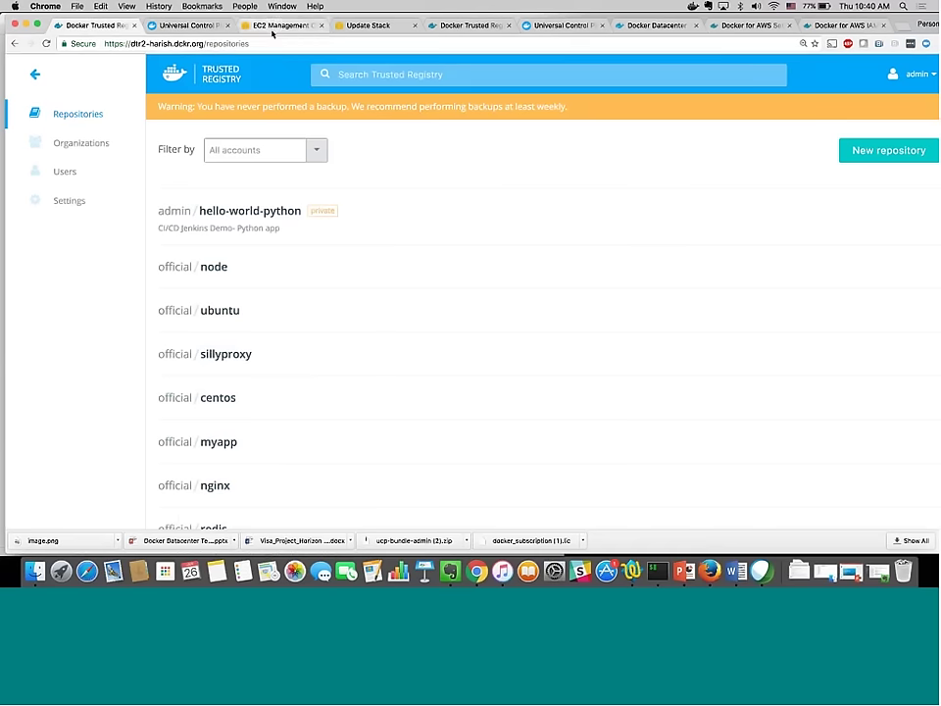
click(502, 29)
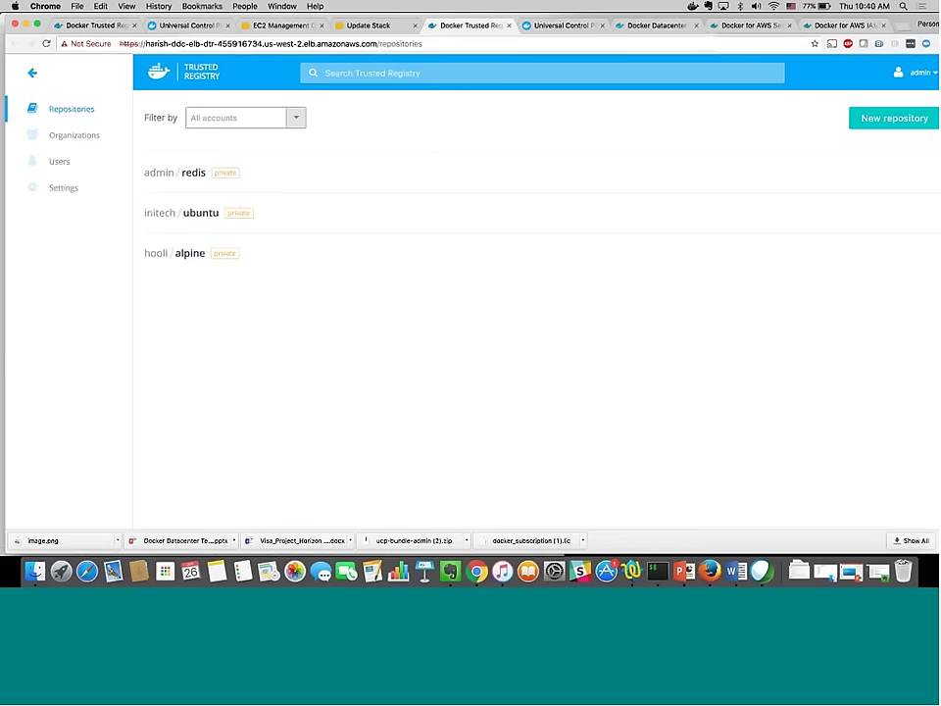
Look through the organizations, users and general settings of the trusted registry.
click(104, 27)
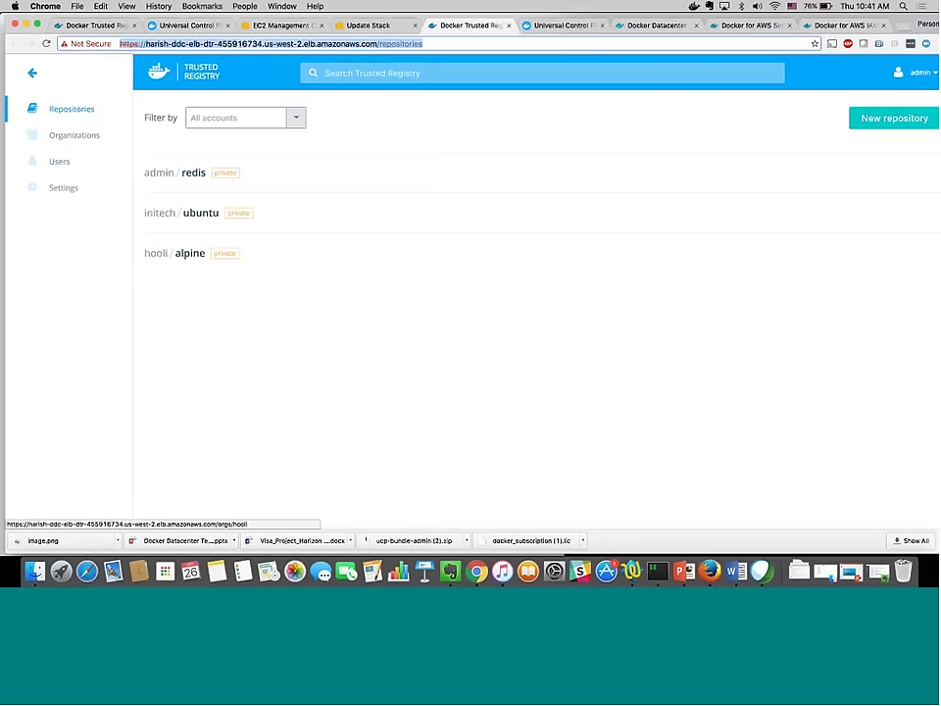
click(72, 146)
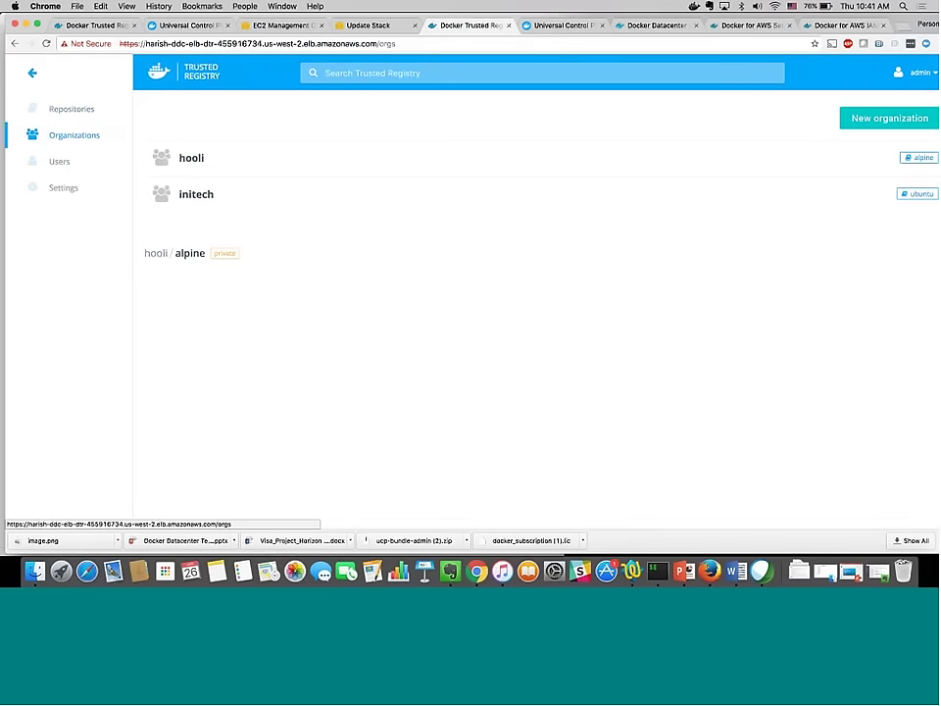
click(79, 168)
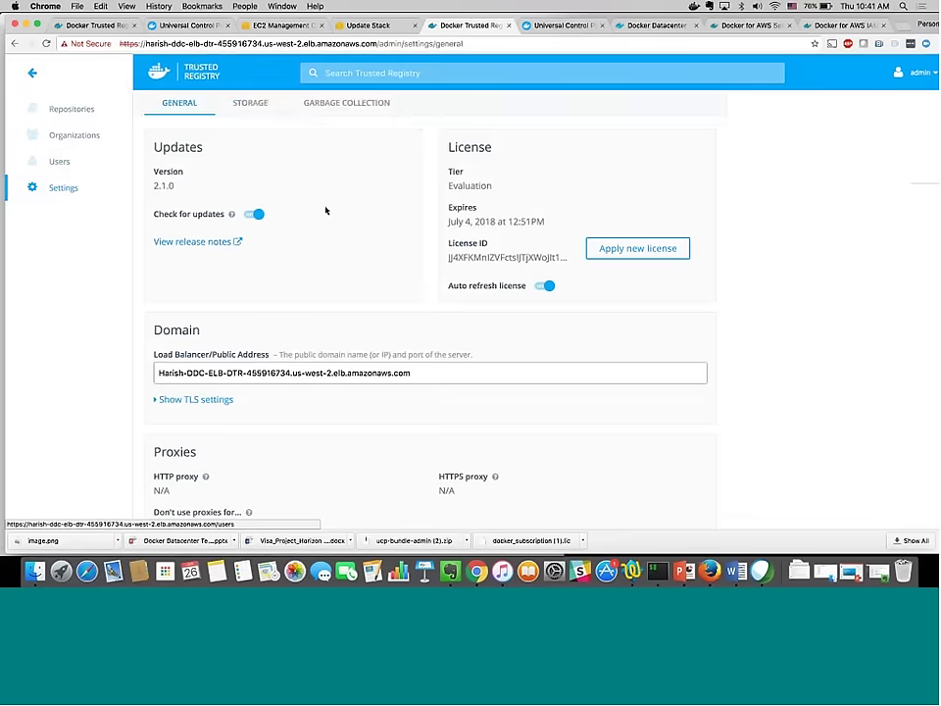
Review the trusted registry's domain, proxy and analytics settings, and show its S3 storage backend configuration.
scroll(368, 236, down, 3)
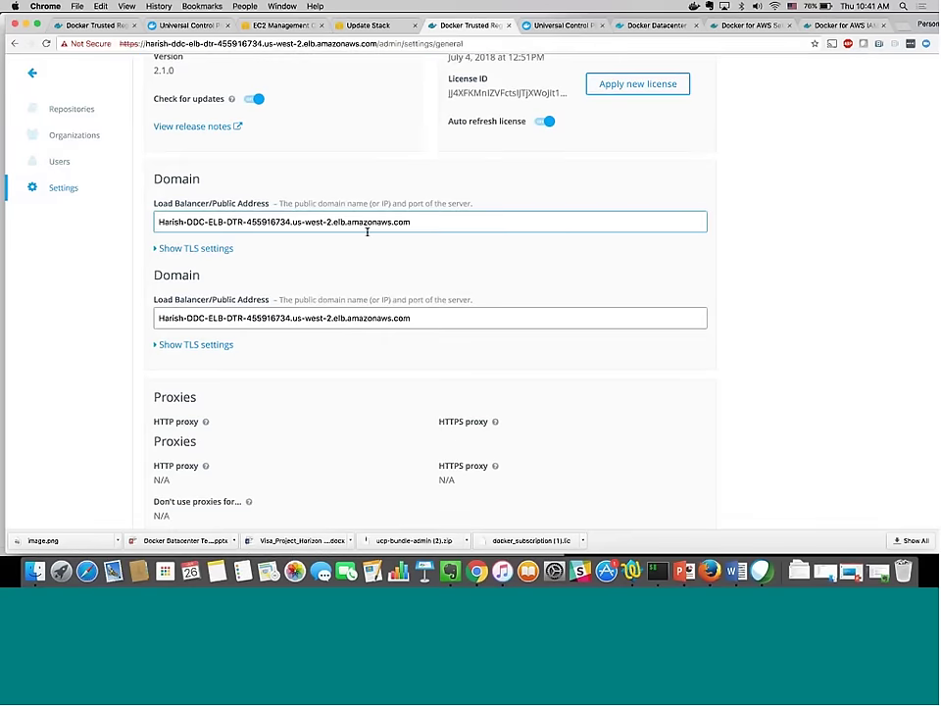
scroll(367, 235, down, 3)
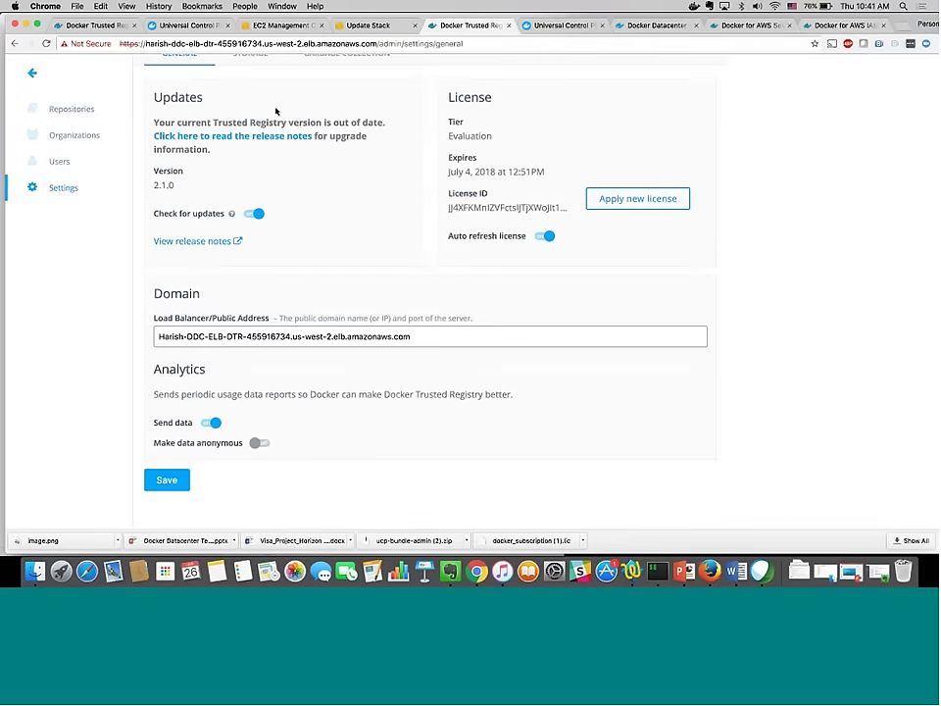
scroll(274, 108, up, 2)
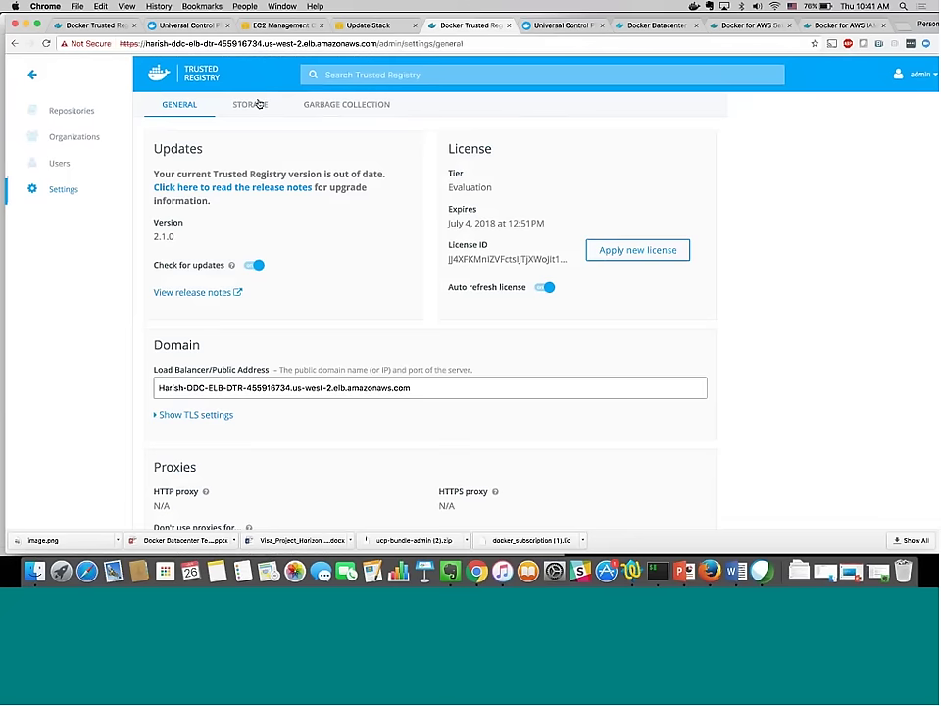
click(254, 104)
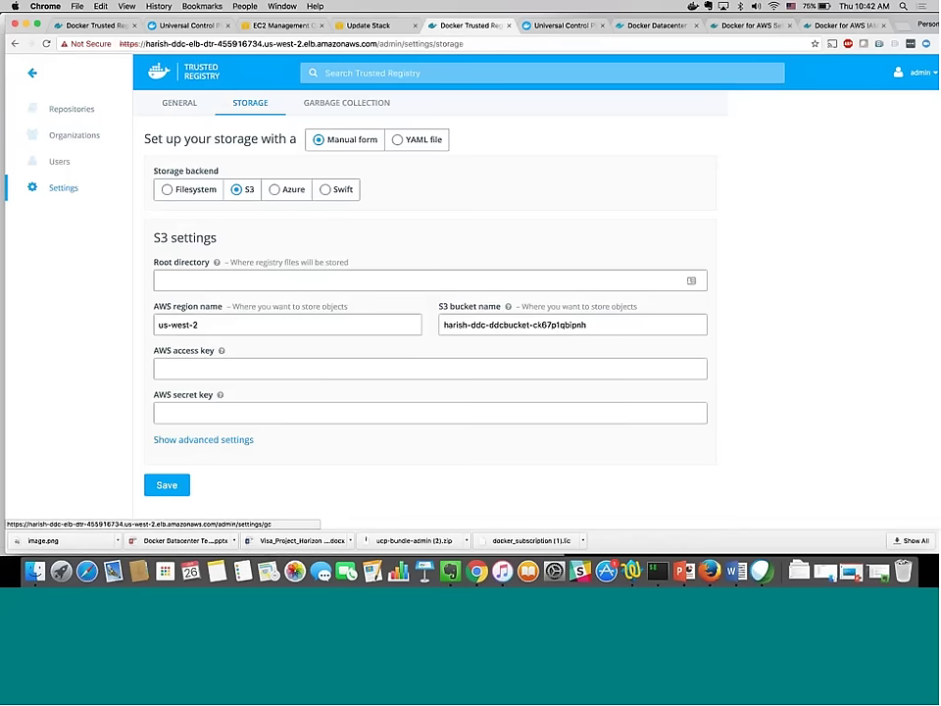
Fill in garbage collection to delete untagged images for 1 minute on the custom cron schedule 0***, without saving.
click(357, 114)
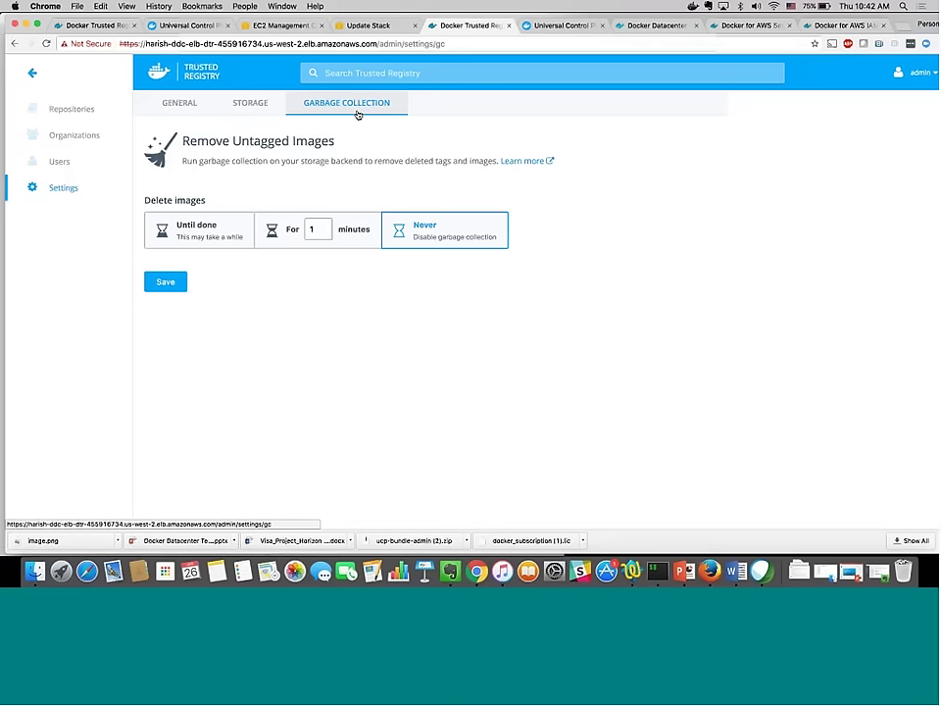
click(320, 232)
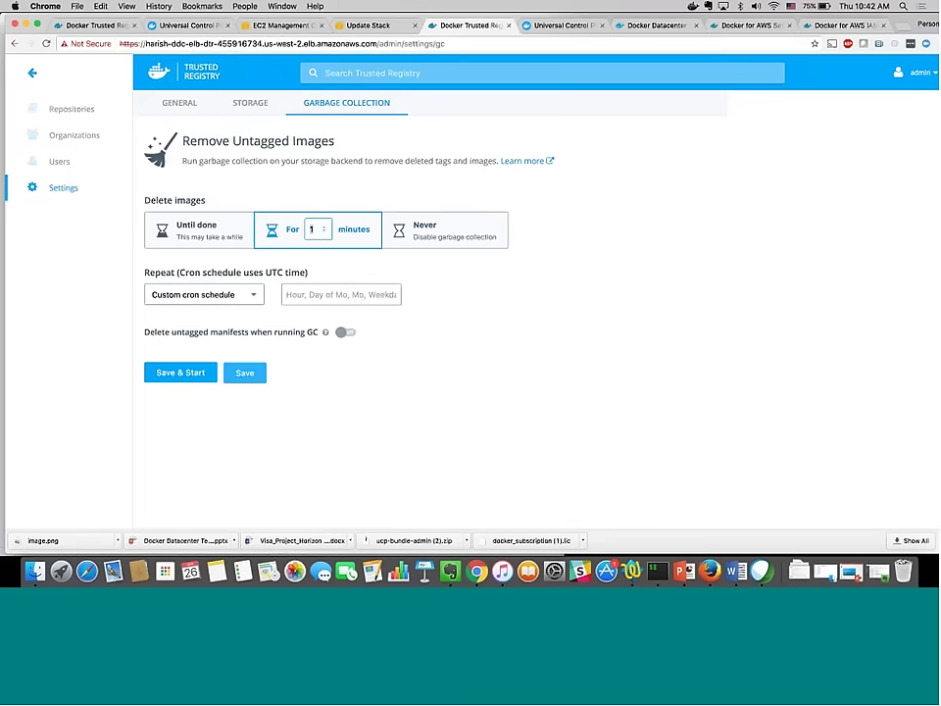
click(318, 293)
text(0***)
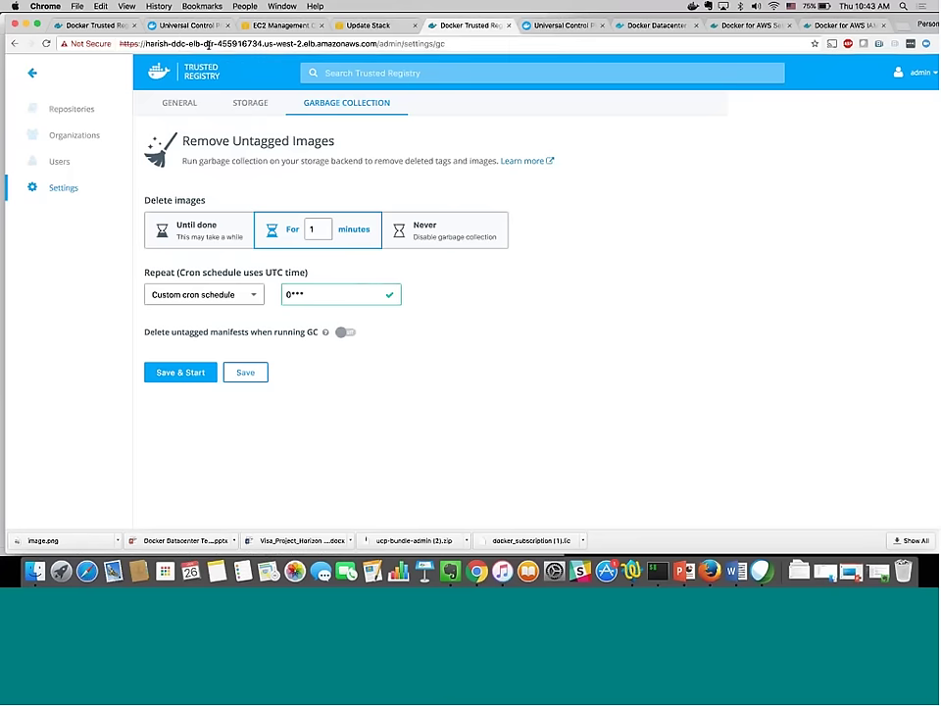
Switch to the other trusted registry deployment and show the tags of its official/ubuntu repository.
click(564, 25)
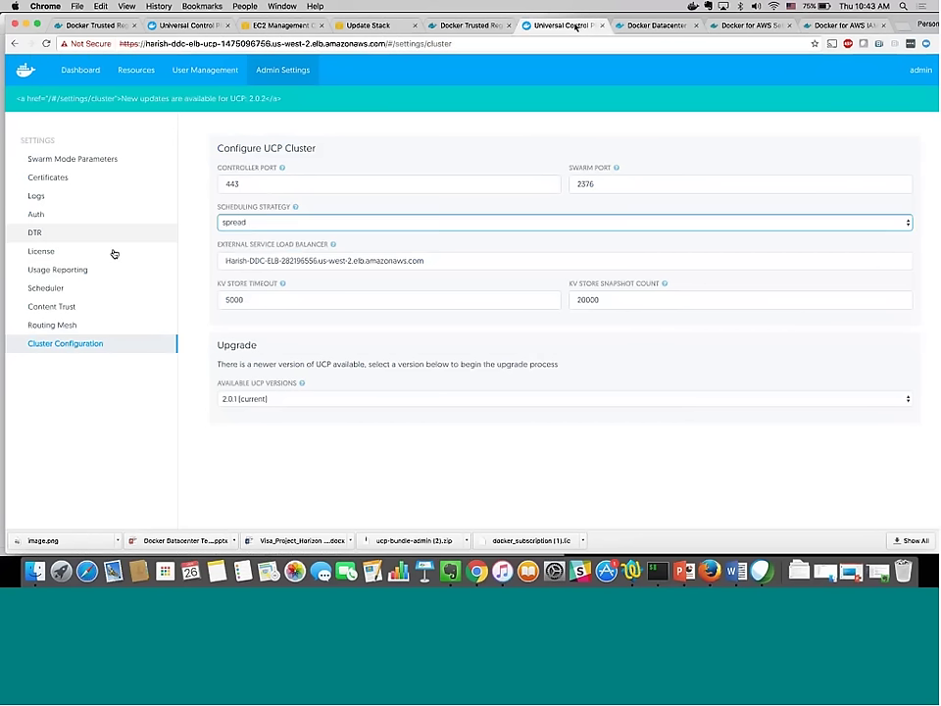
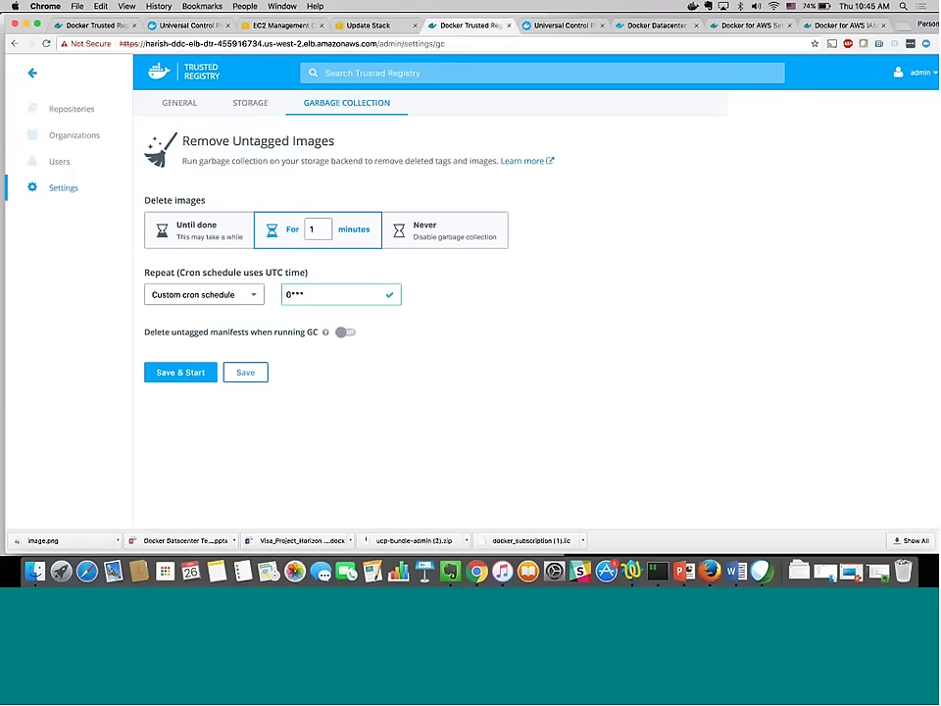
click(106, 29)
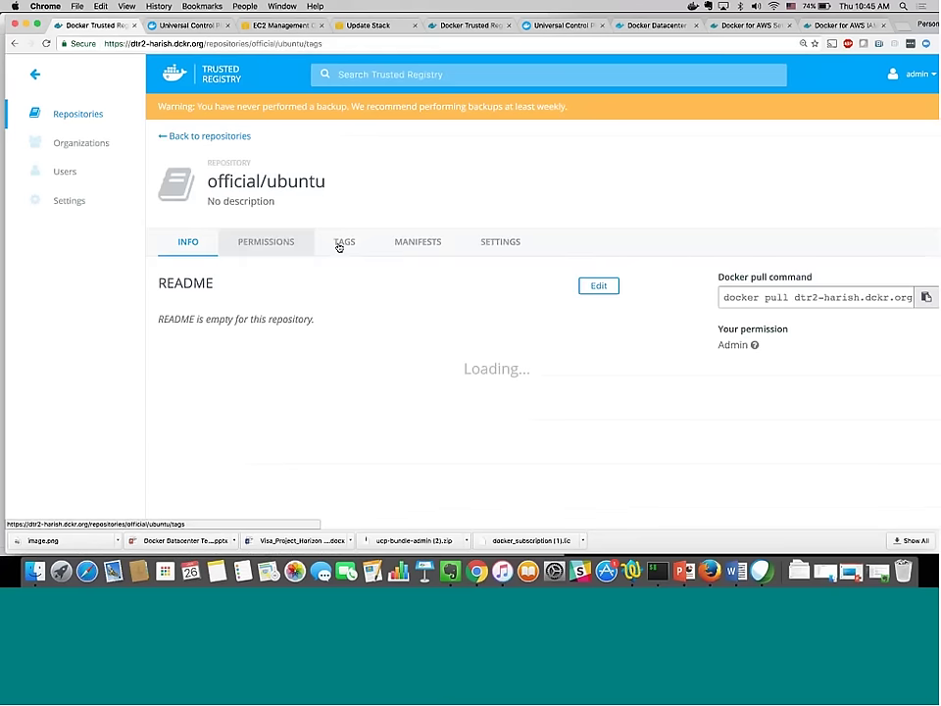
click(338, 243)
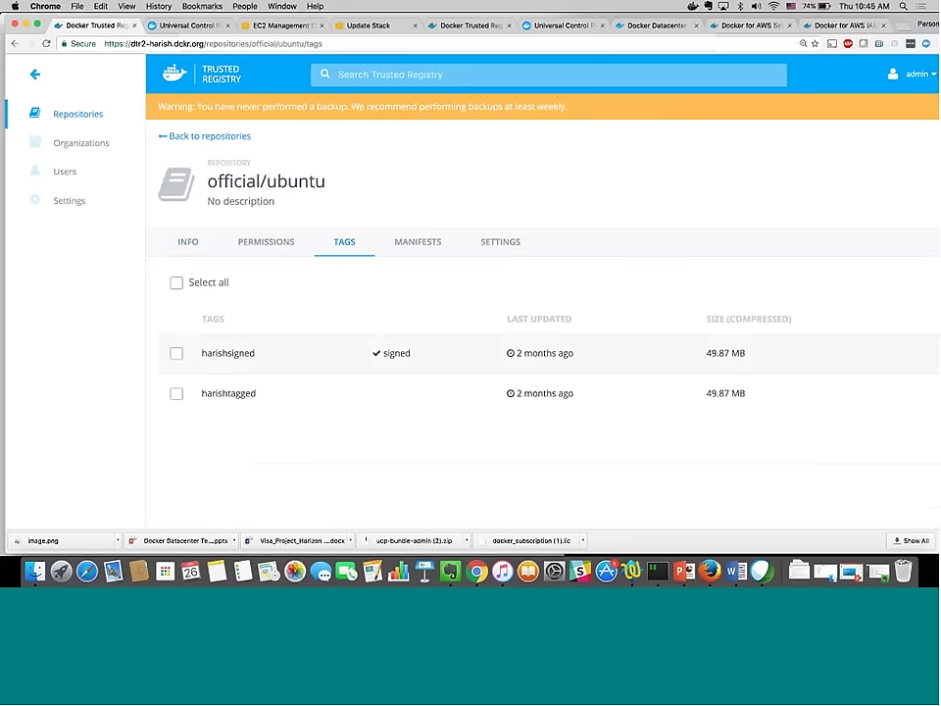
Switch to the iTerm2 terminal and list the local Docker images with docker images.
key(super+Tab)
key(super+1)
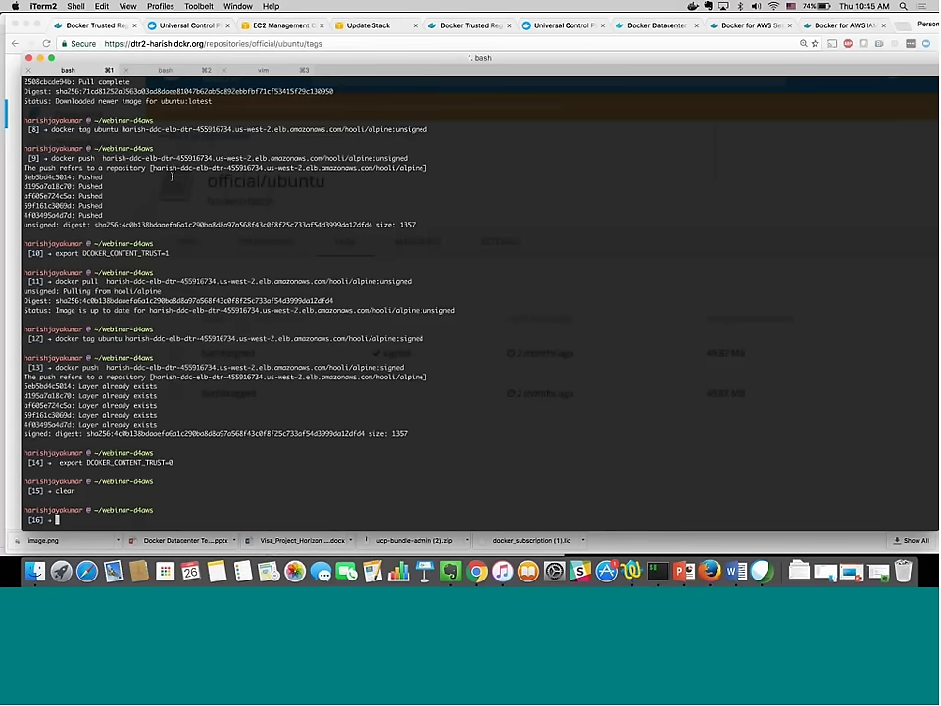
text(docker images)
key(Return)
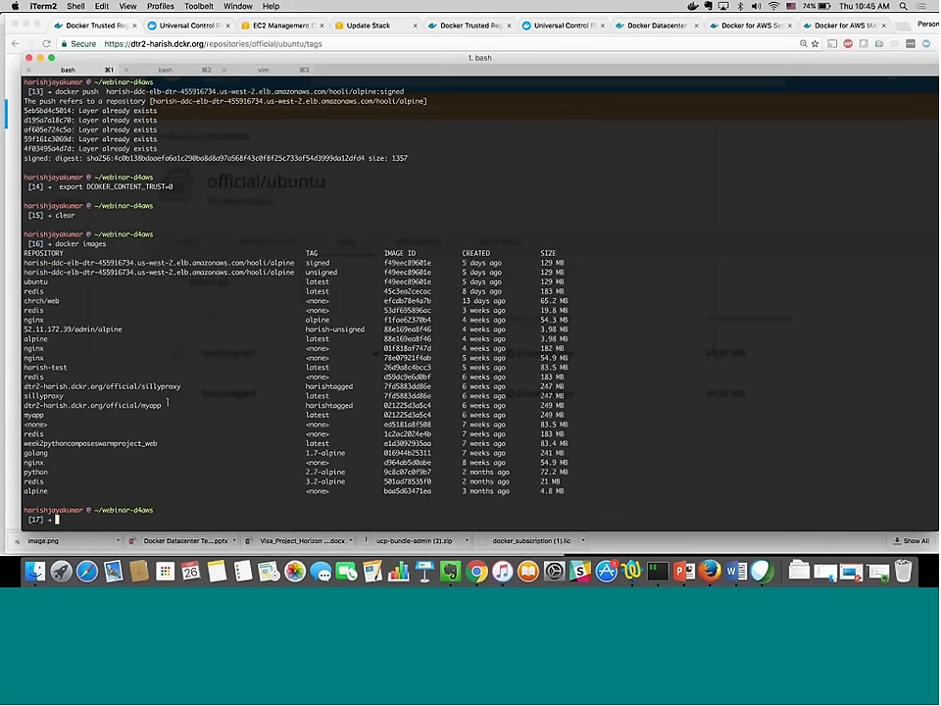
Tag the local redis image for the AWS trusted registry's admin/redis repository, checking the repository path in the registry's list.
text(docker tag redis)
text(harish-ddc-elb-dtr-455916734.us-west-2.elb.amazonaws.com/hooli/alpine)
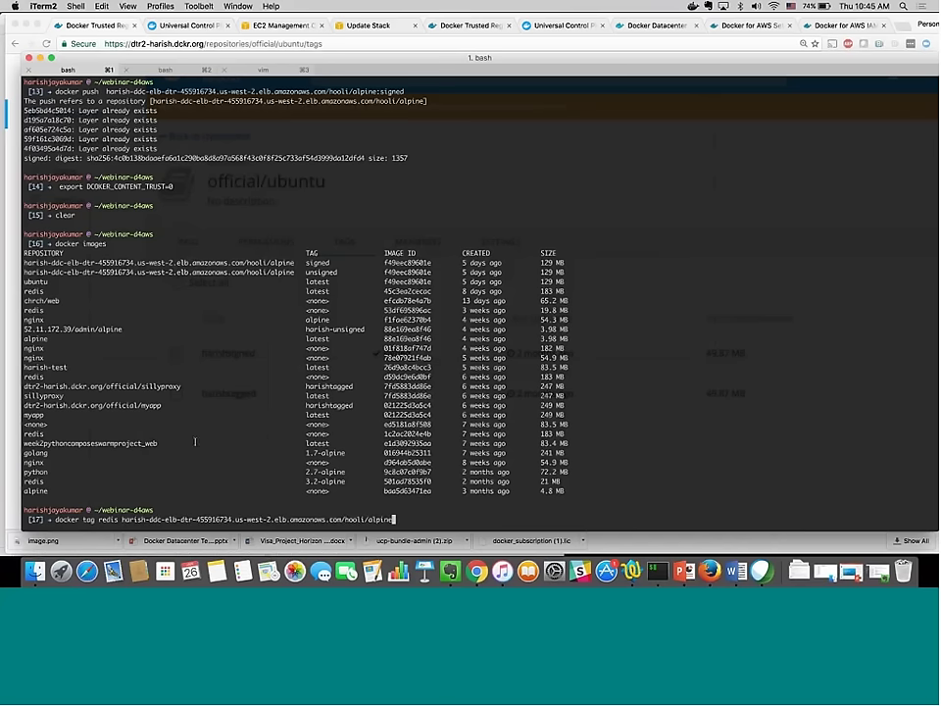
click(14, 391)
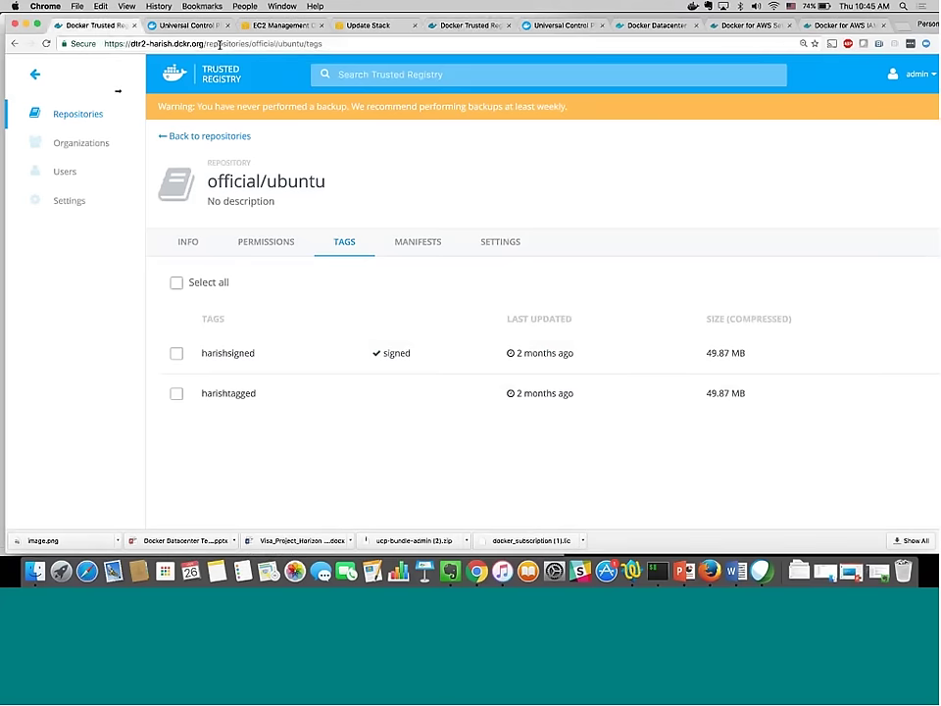
click(461, 27)
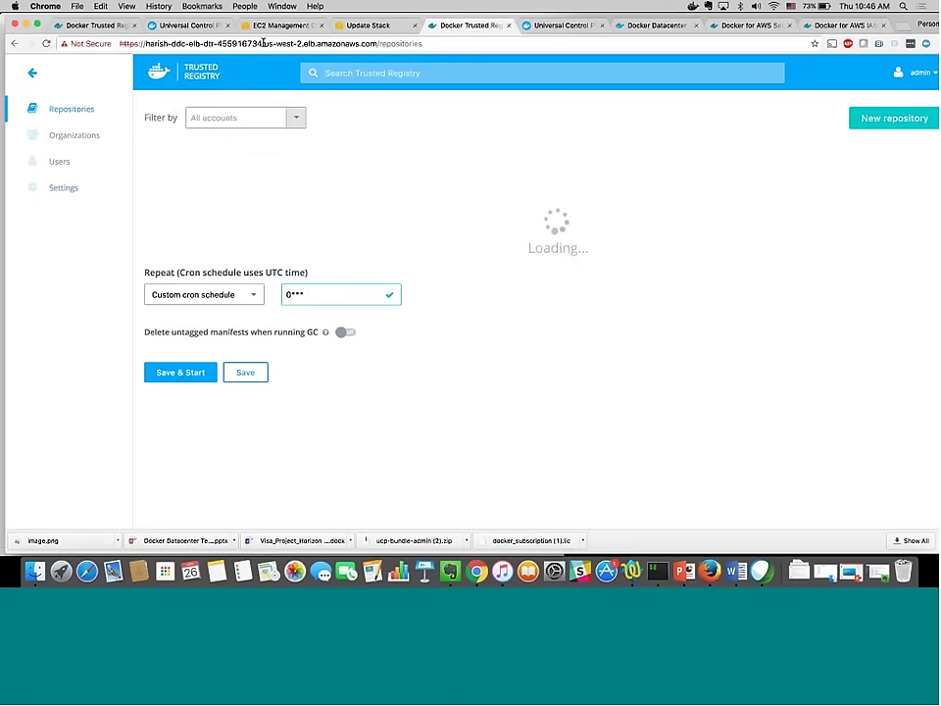
click(149, 43)
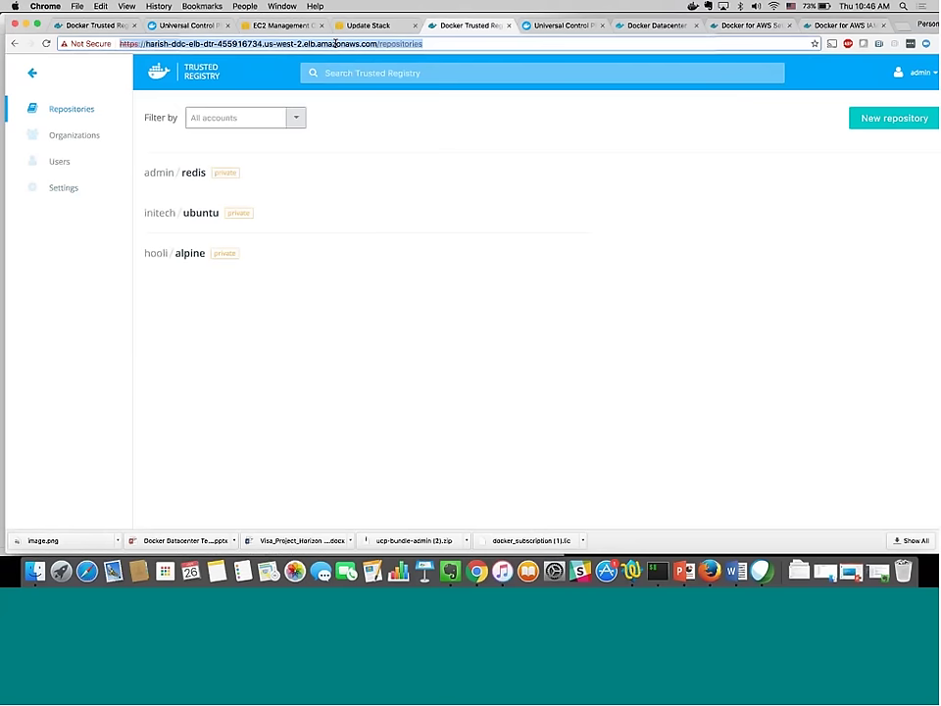
click(659, 570)
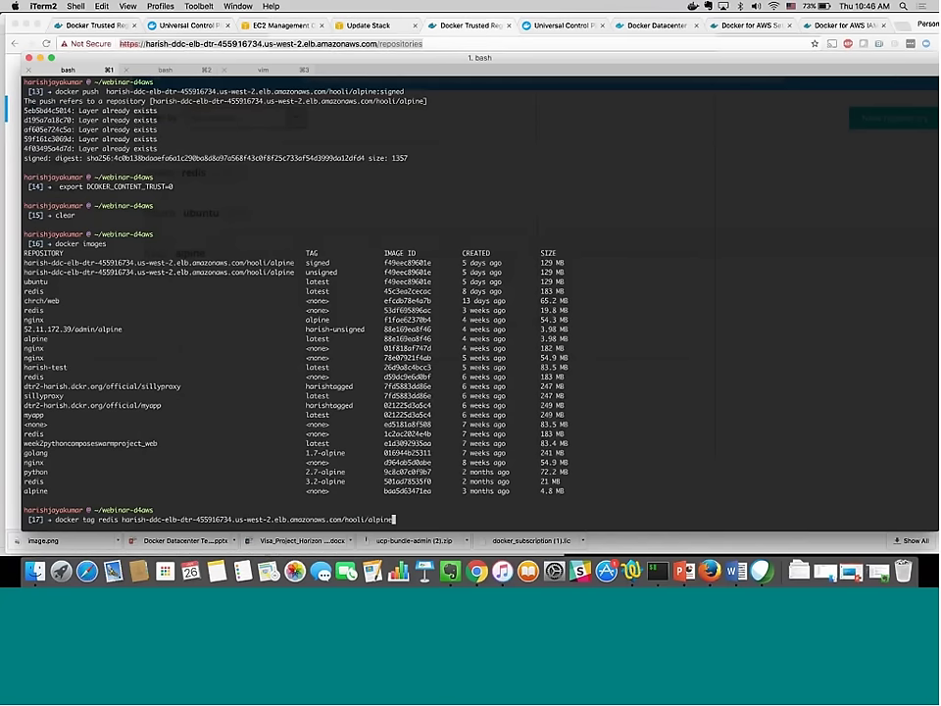
drag(503, 59, 801, 21)
key(BackSpace)
key(BackSpace)
key(BackSpace)
key(BackSpace)
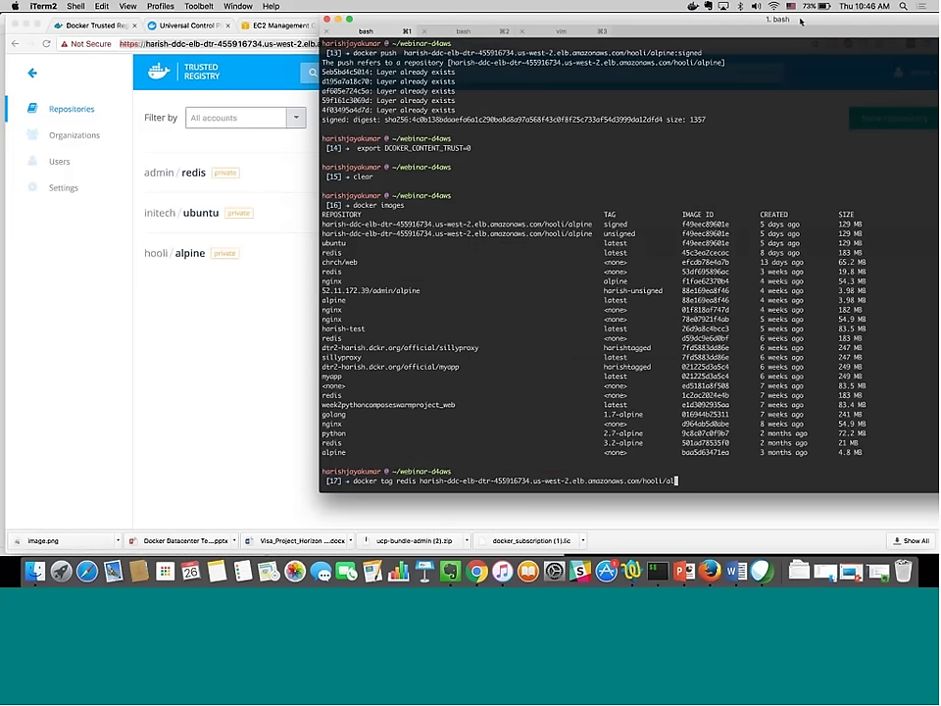
key(BackSpace)
key(BackSpace)
key(BackSpace)
key(BackSpace)
key(BackSpace)
key(BackSpace)
key(BackSpace)
key(BackSpace)
text(admin/redis)
key(Return)
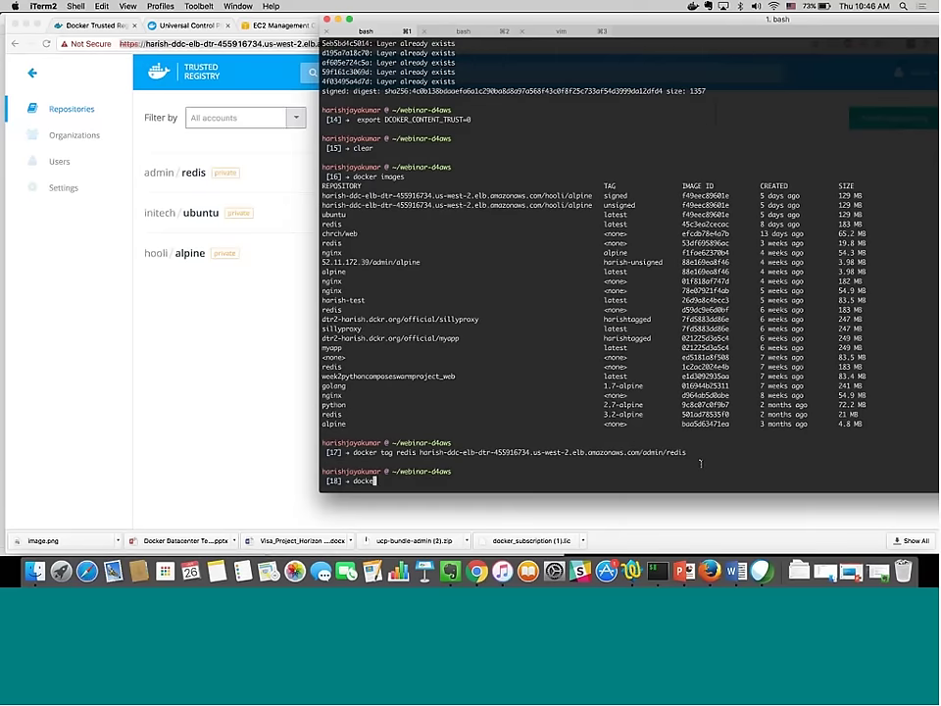
Push the tagged image to admin/redis on the AWS trusted registry with docker push, reusing the previous command.
key(Up)
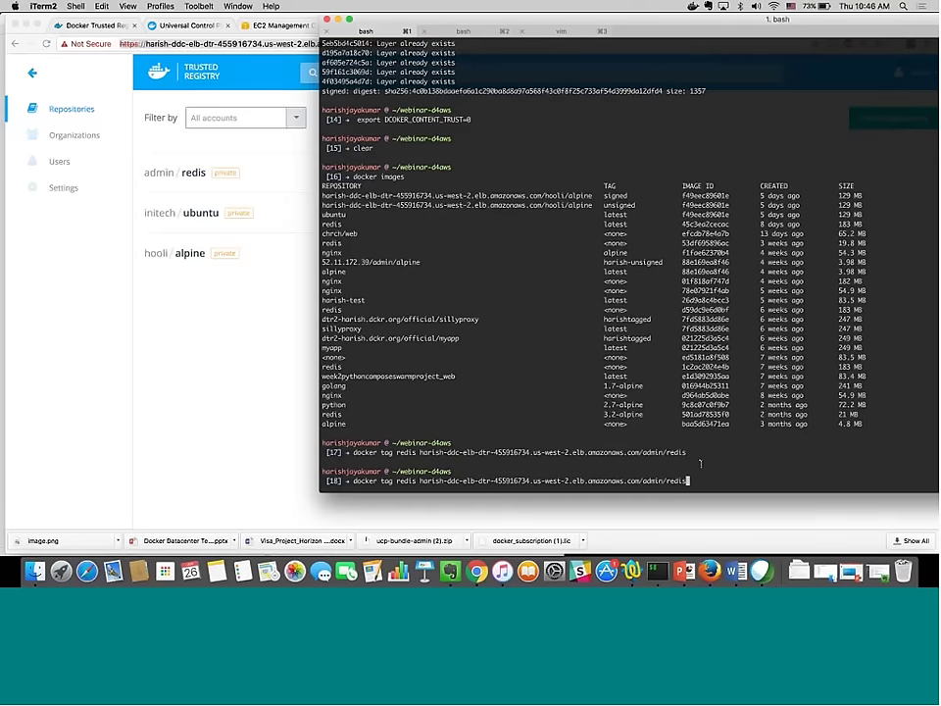
key(ctrl+a)
key(Right)
key(Right)
key(Right)
key(Right)
key(Right)
key(Right)
key(Right)
key(Right)
key(Right)
key(Right)
key(Right)
key(Right)
key(Right)
key(Right)
key(Right)
key(Right)
key(Right)
key(BackSpace)
key(BackSpace)
key(BackSpace)
key(BackSpace)
key(BackSpace)
key(BackSpace)
key(BackSpace)
key(BackSpace)
key(BackSpace)
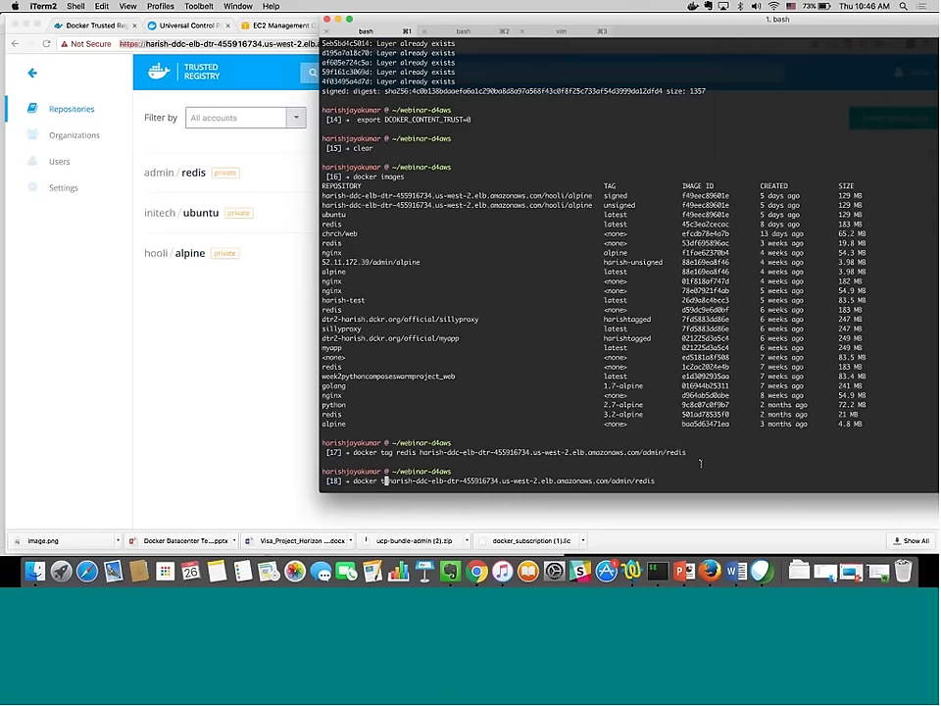
key(BackSpace)
text(push)
key(Return)
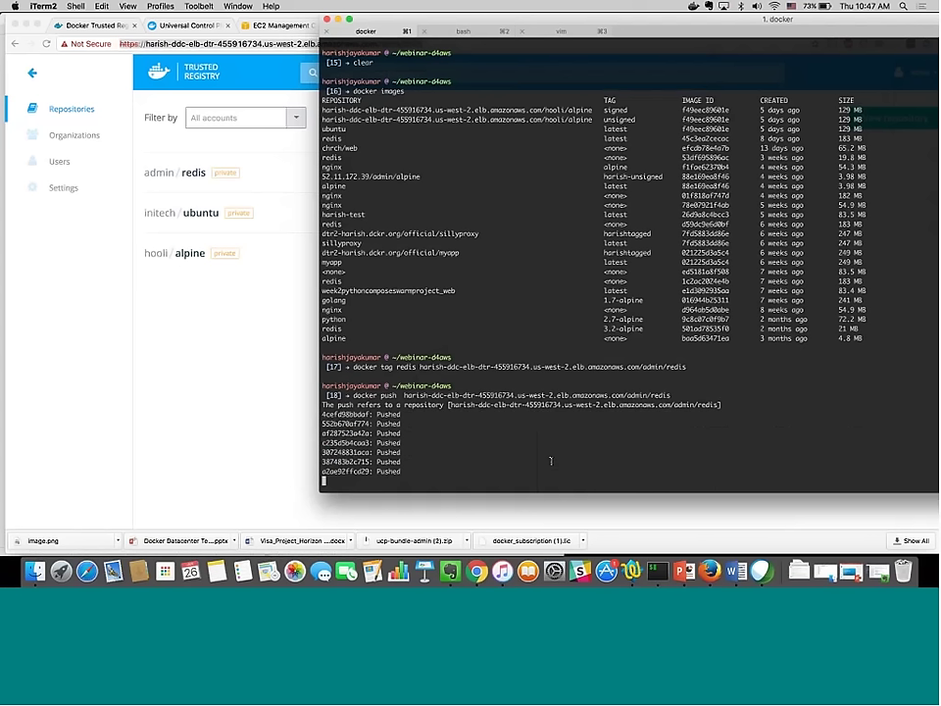
Return to the trusted registry in the browser and show the tags of the admin/redis repository.
click(194, 257)
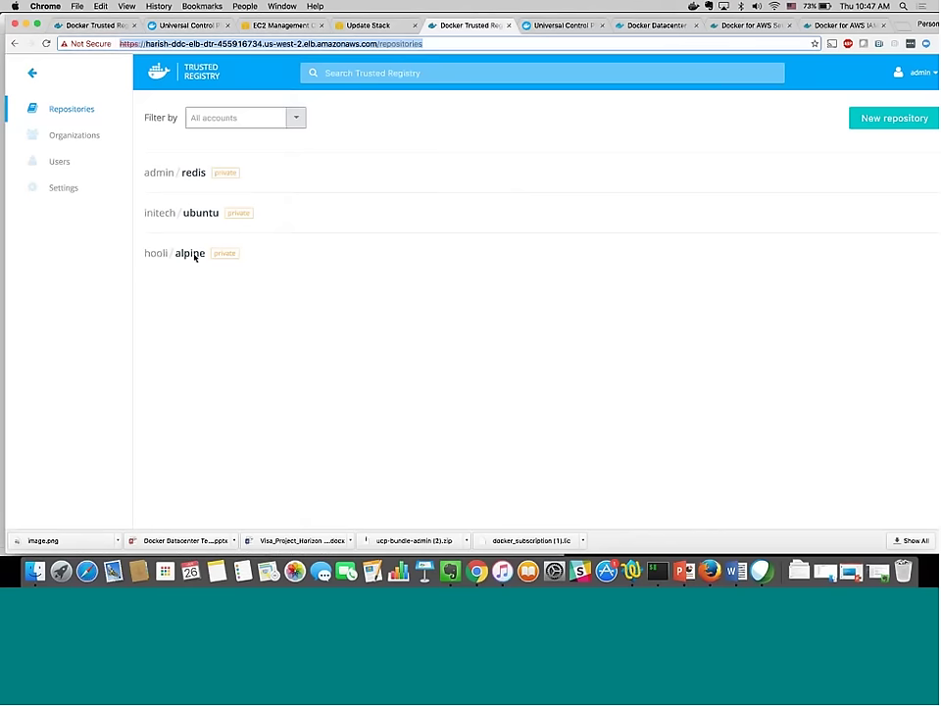
click(193, 172)
click(226, 218)
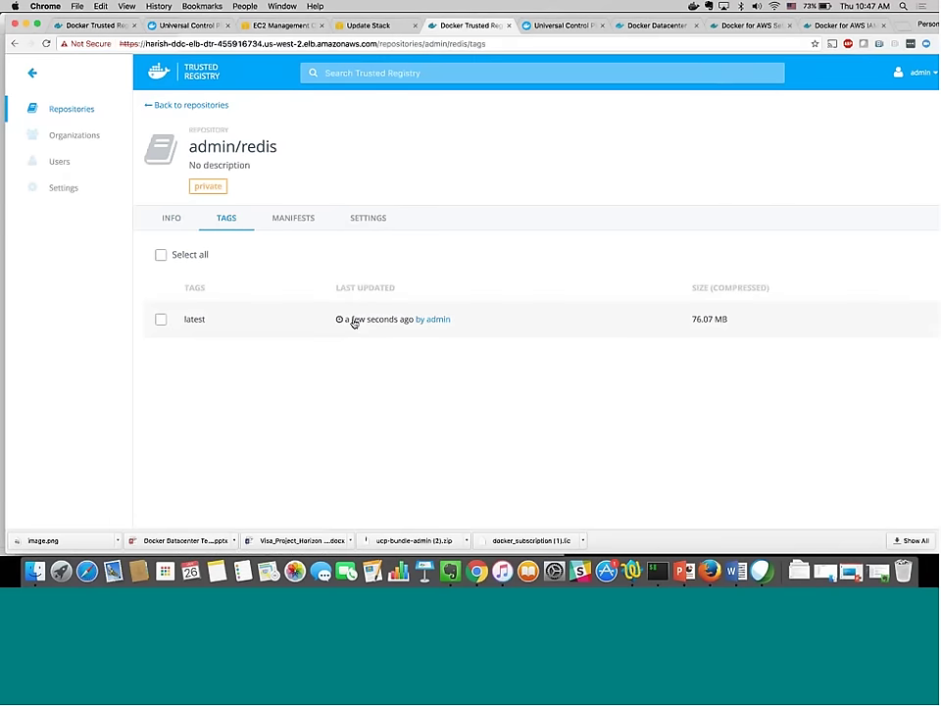
Switch back to the terminal and enable Docker content trust with export DOCKER_CONTENT_TRUST=1.
click(657, 570)
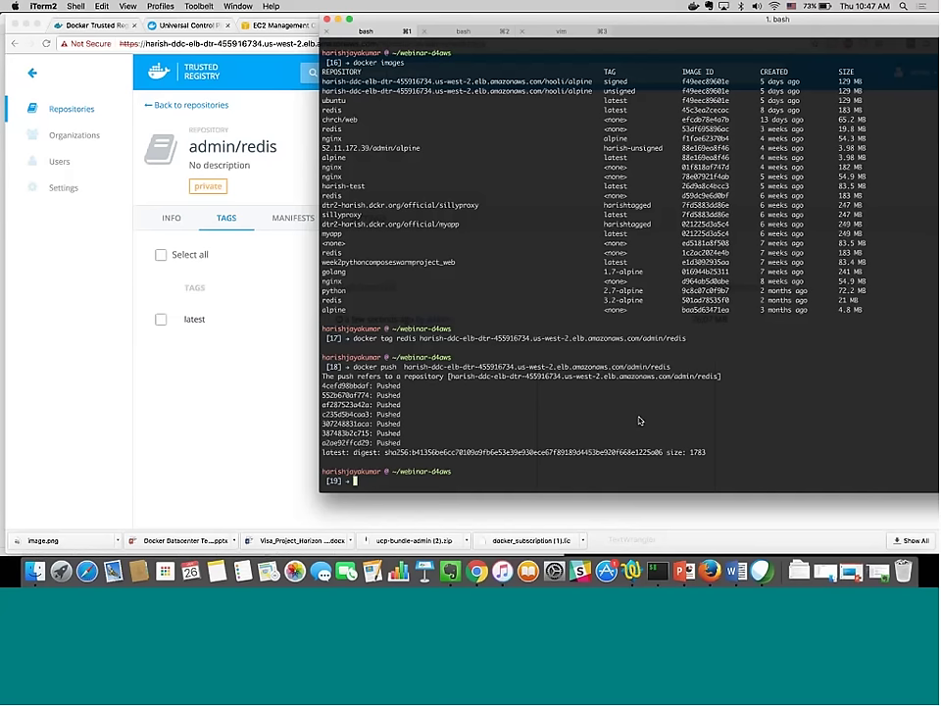
text(r)
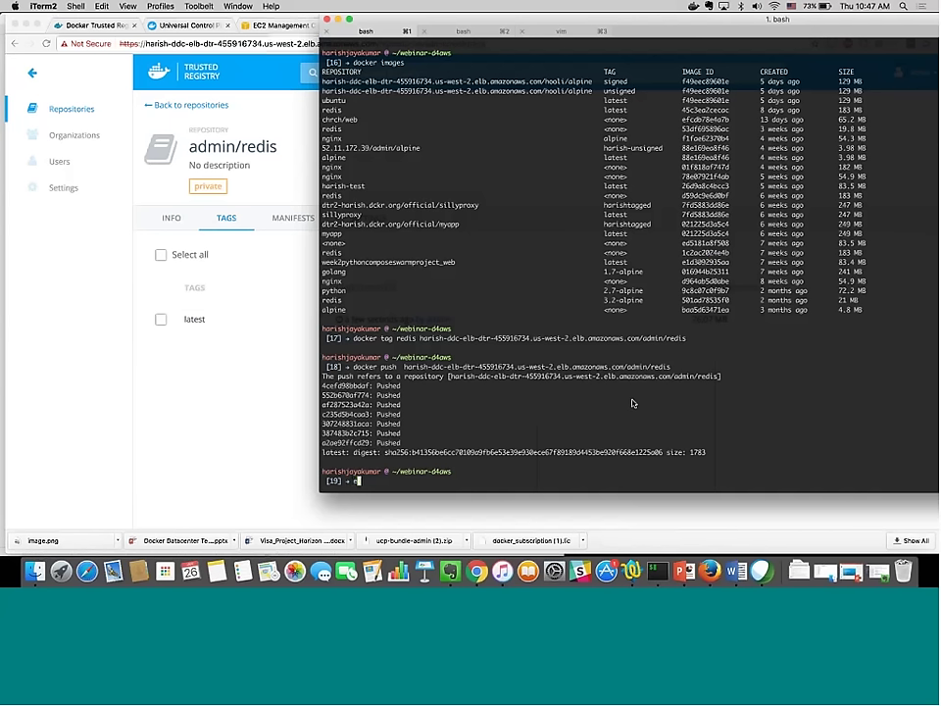
text(xport DOCKER_CONTENT_TRUST)
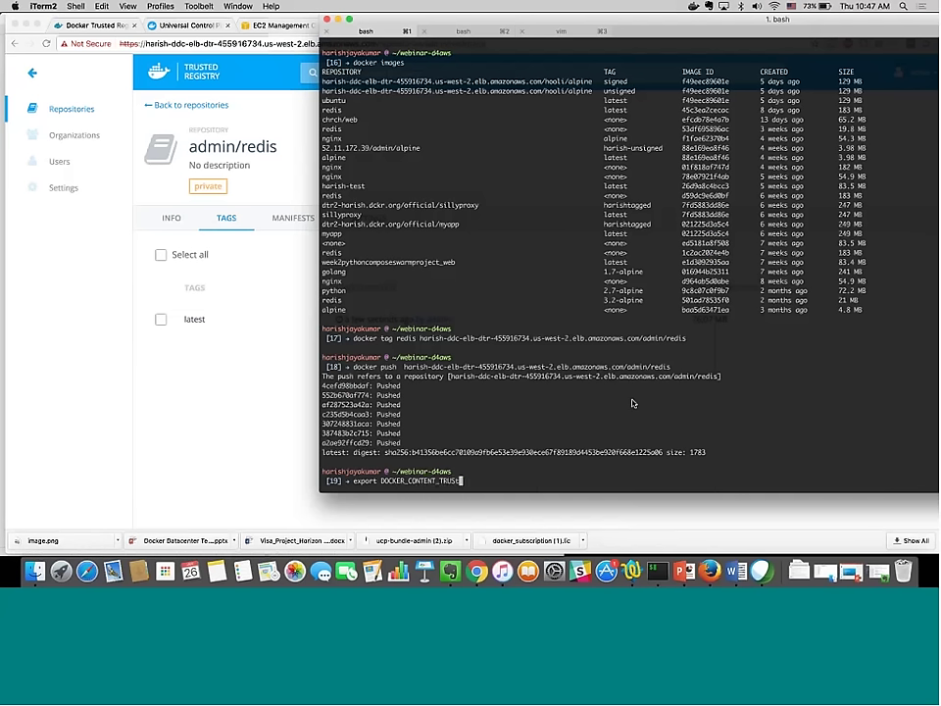
text(T=1)
key(Return)
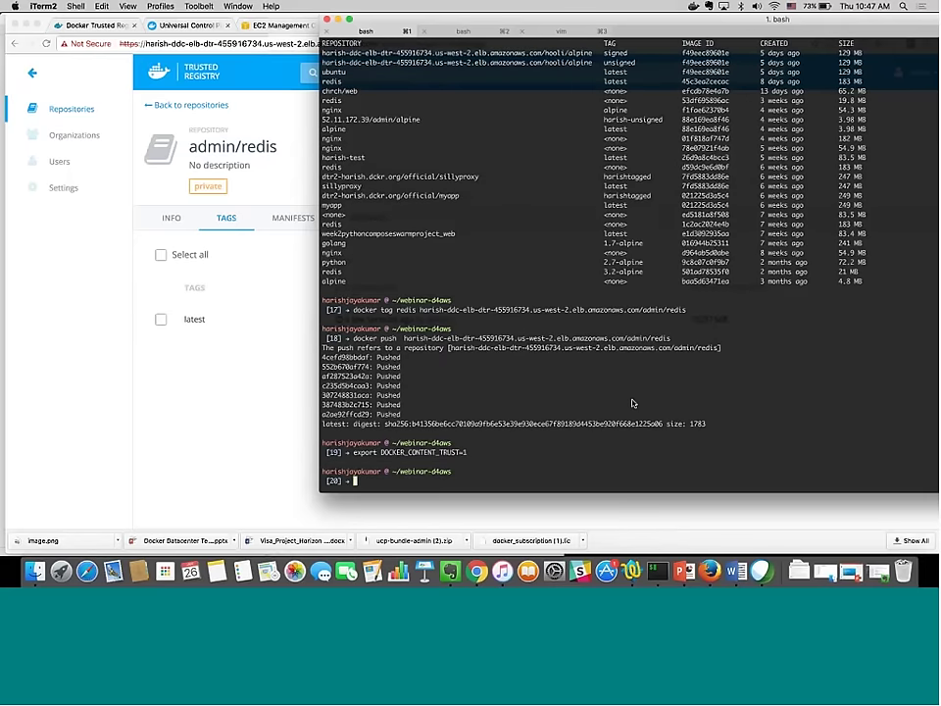
Try to pull admin/redis from the AWS trusted registry with content trust enabled, turning the earlier push command into docker pull.
key(Up)
key(Up)
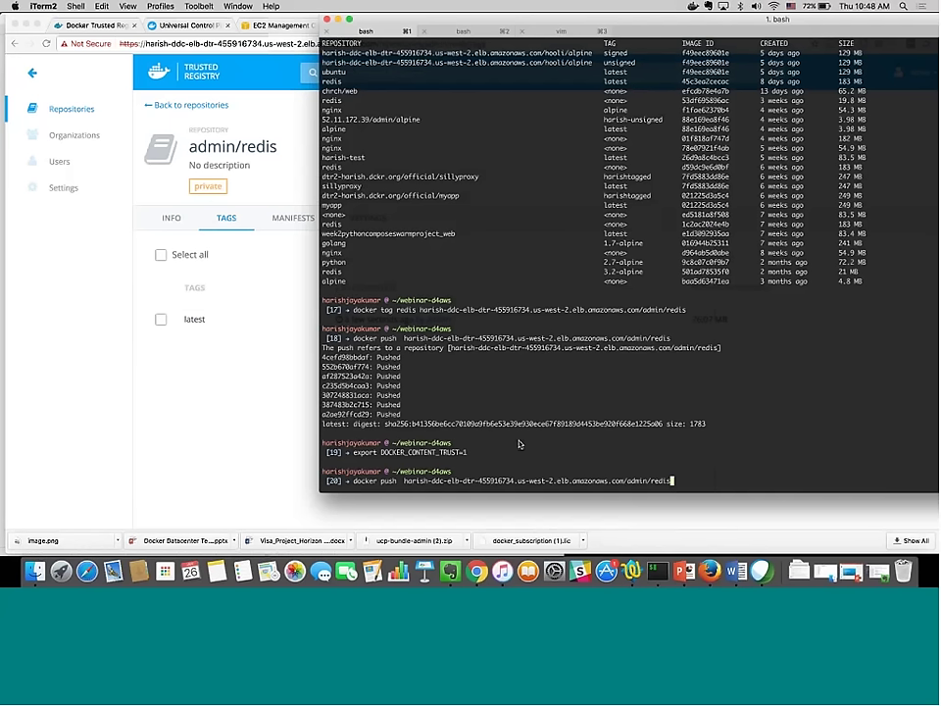
key(ctrl+a)
key(alt+Right)
key(alt+Right)
key(ctrl+w)
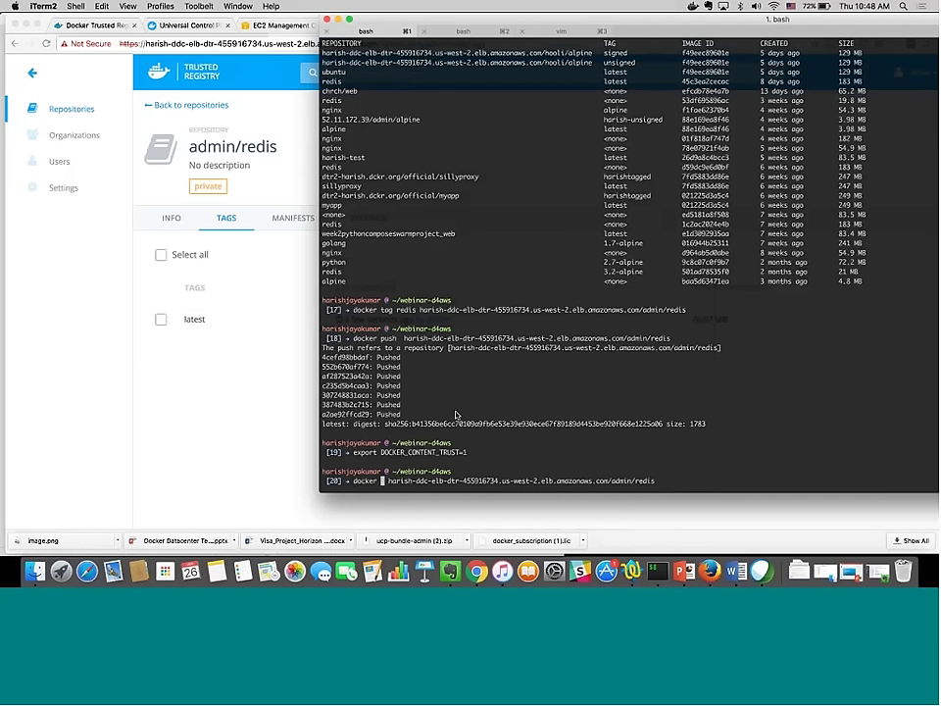
drag(355, 452, 472, 459)
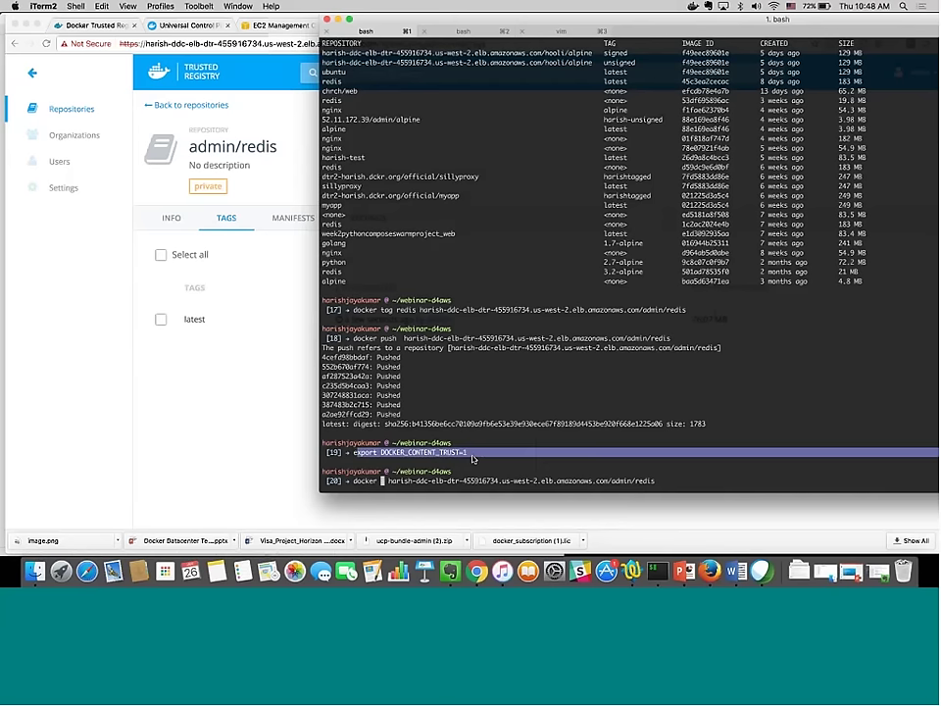
click(469, 468)
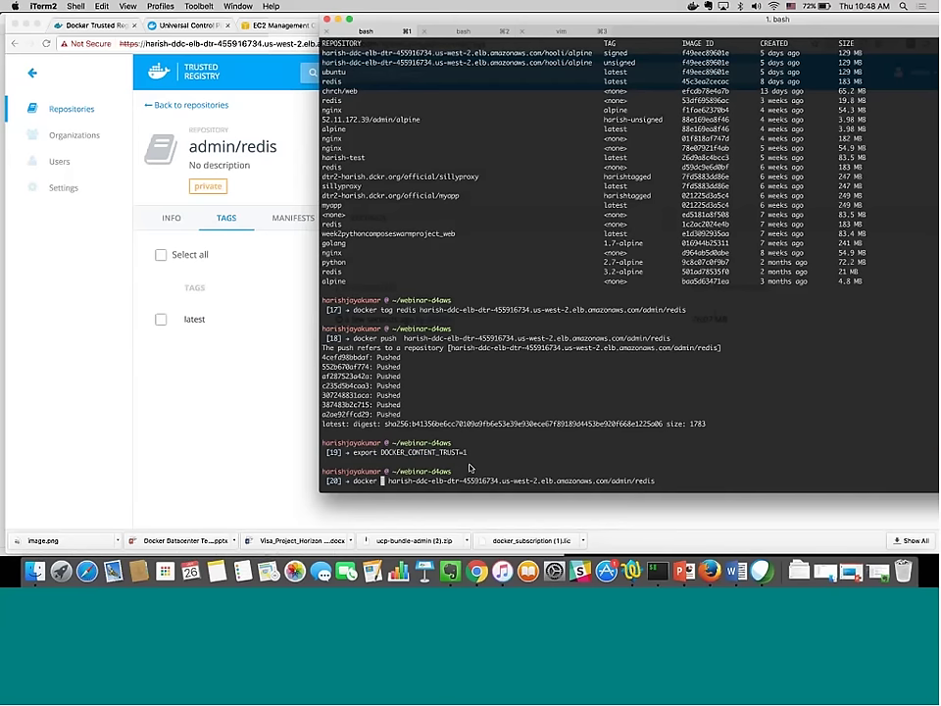
text(pu)
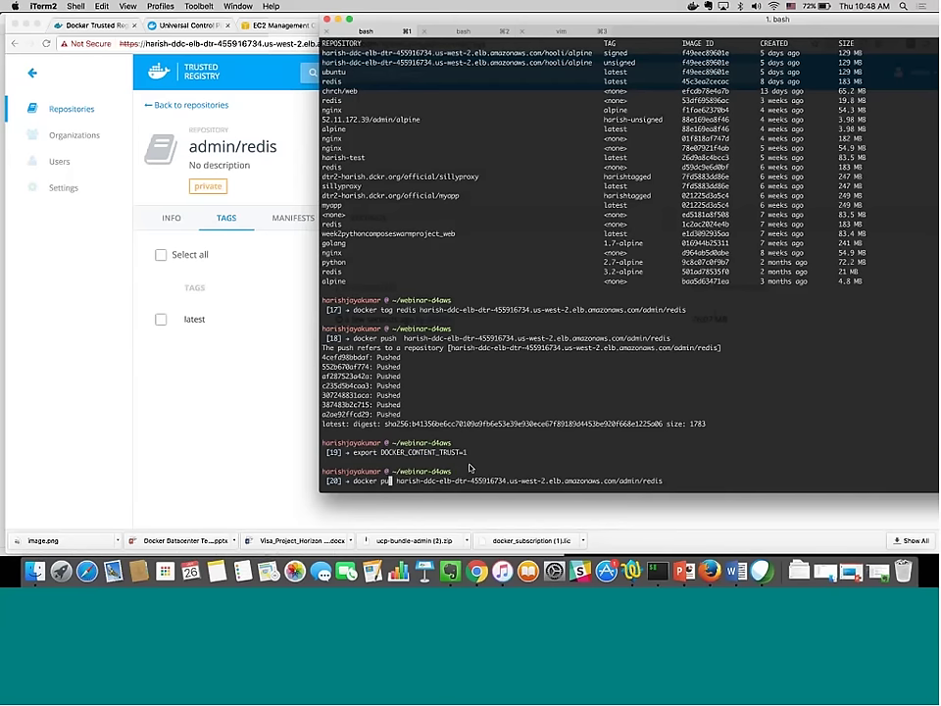
text(ll)
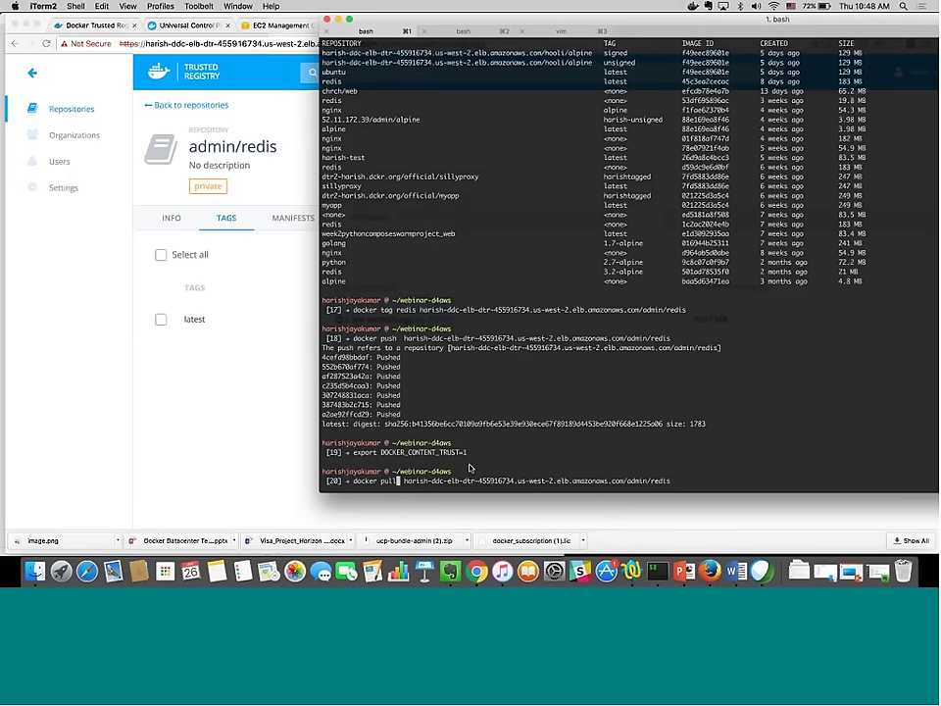
key(Return)
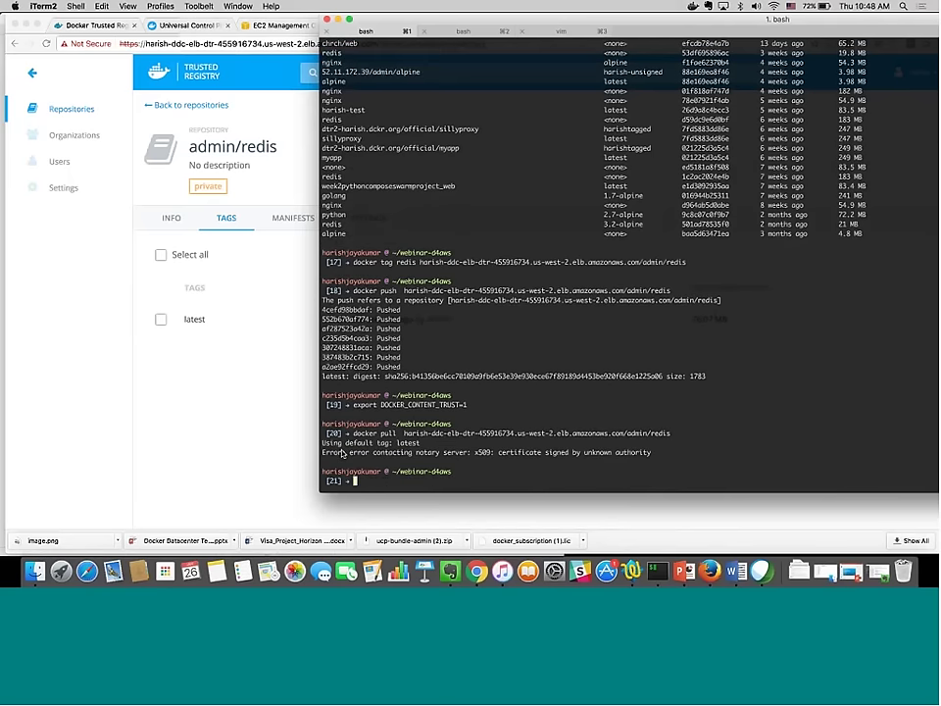
Examine the pull command's error, the content trust setting and the earlier redis tag command in the terminal output.
drag(324, 454, 462, 457)
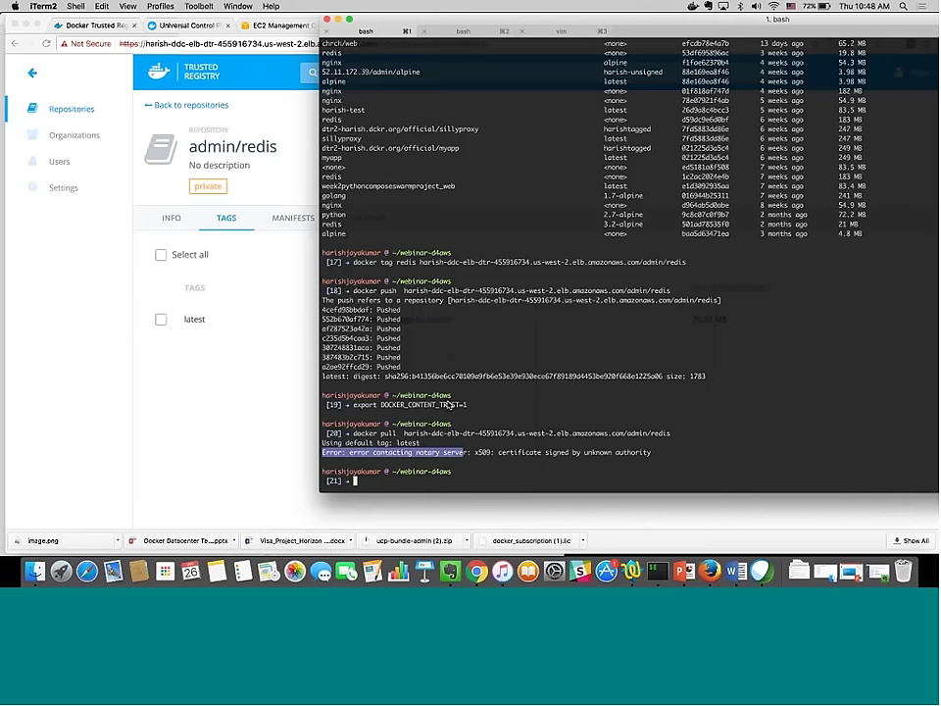
triple_click(448, 404)
drag(354, 262, 505, 264)
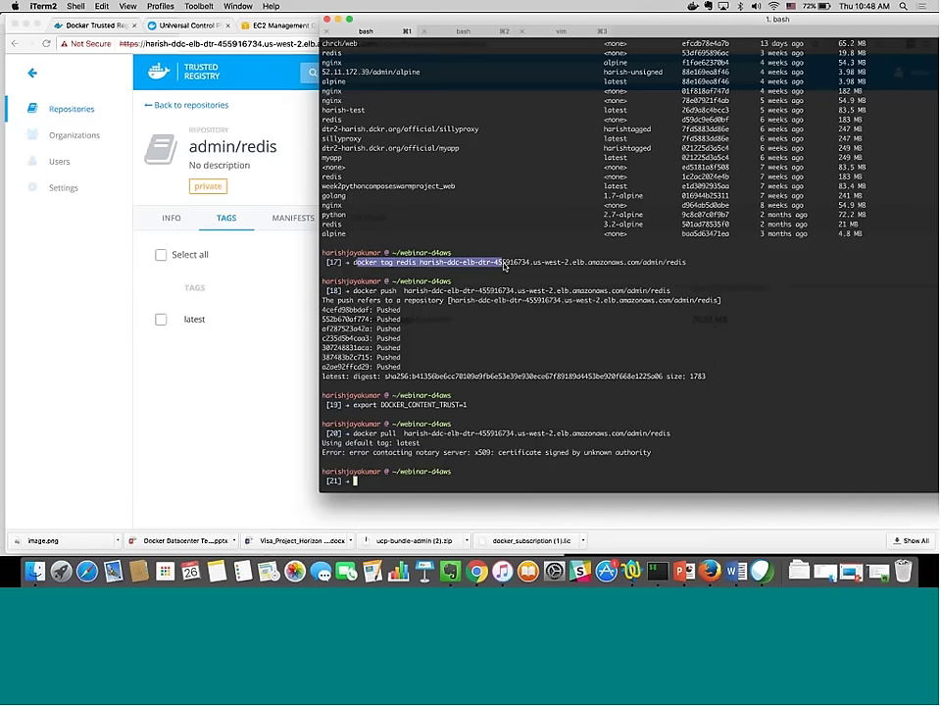